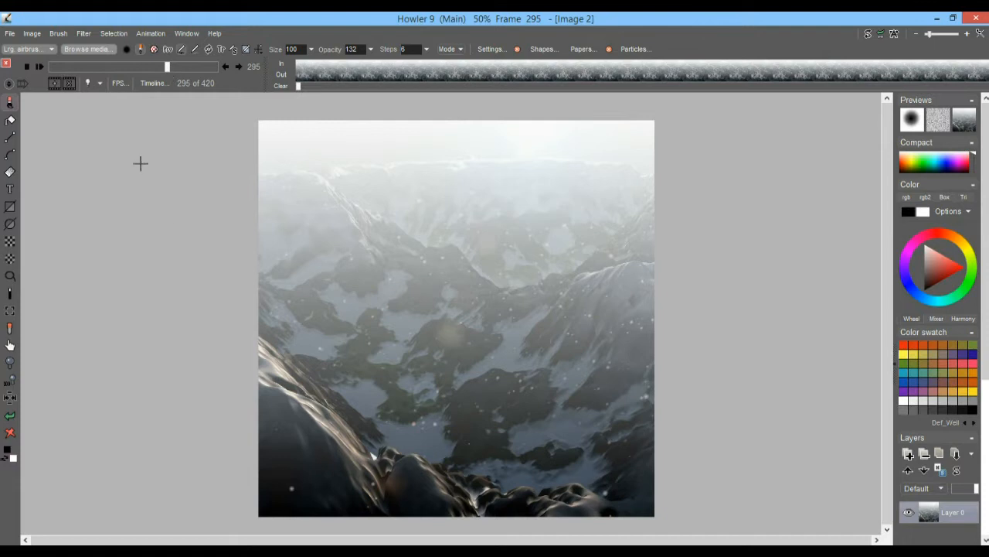
Play the snowy mountain animation from frame 1, and scrub through its frames to examine the falling snow
{"action": "scroll", "coordinate": [139, 180], "scroll_direction": "up", "scroll_amount": 3}
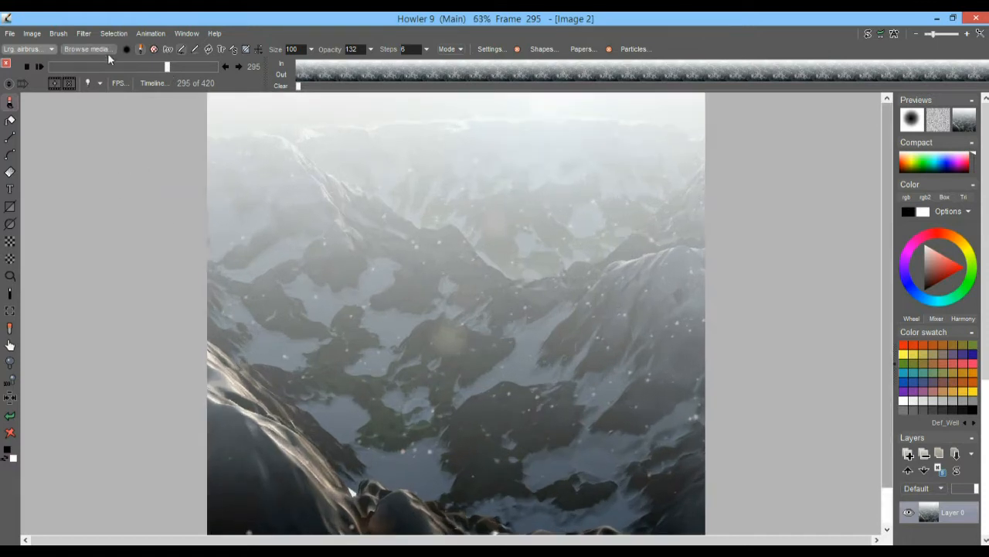
{"action": "left_click_drag", "start_coordinate": [80, 69], "coordinate": [39, 77]}
{"action": "left_click", "coordinate": [41, 69]}
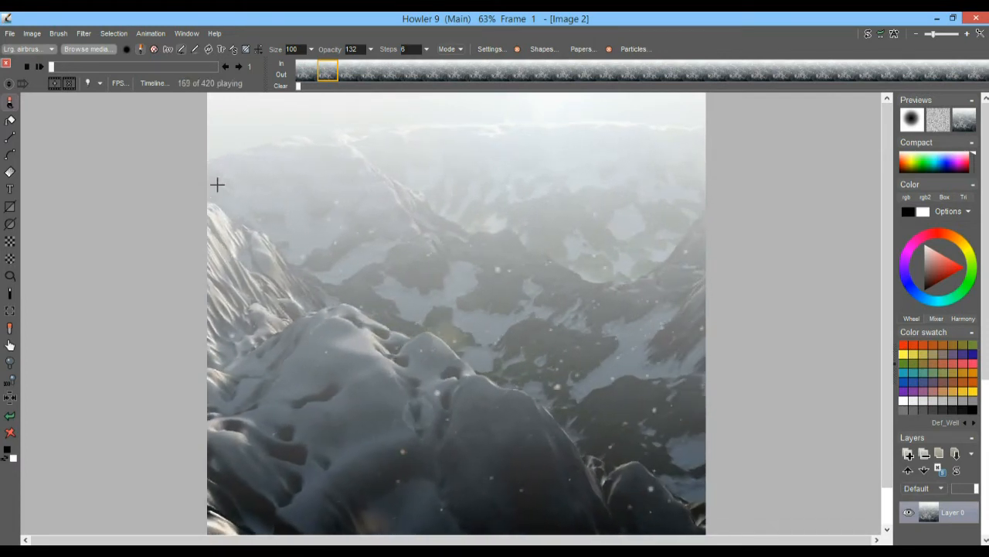
{"action": "left_click_drag", "start_coordinate": [89, 73], "coordinate": [158, 66]}
{"action": "left_click_drag", "start_coordinate": [232, 226], "coordinate": [266, 247]}
{"action": "left_click_drag", "start_coordinate": [83, 66], "coordinate": [106, 68]}
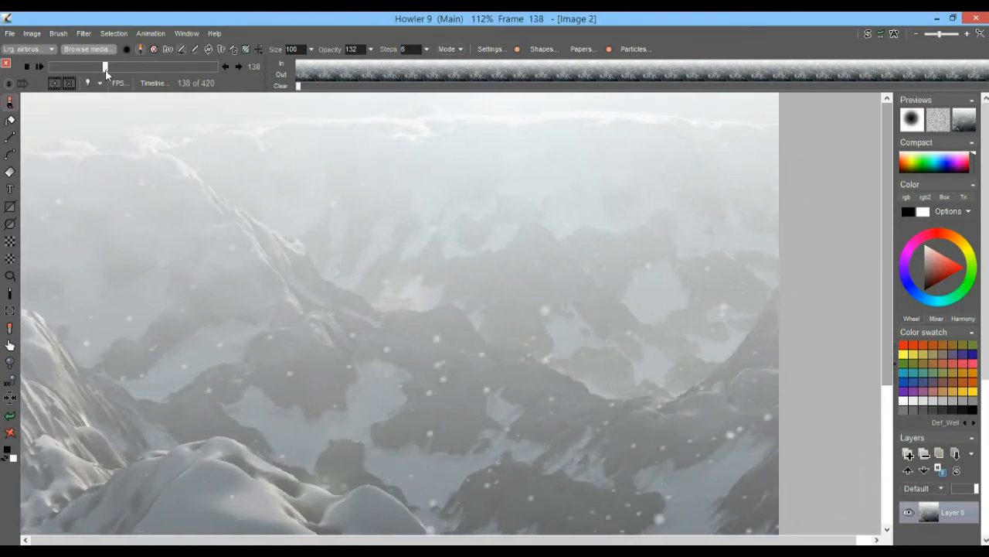
Replay the animation to examine the snow particles at high magnification and at full-frame size, and scrub to frame 238
{"action": "left_click", "coordinate": [41, 66]}
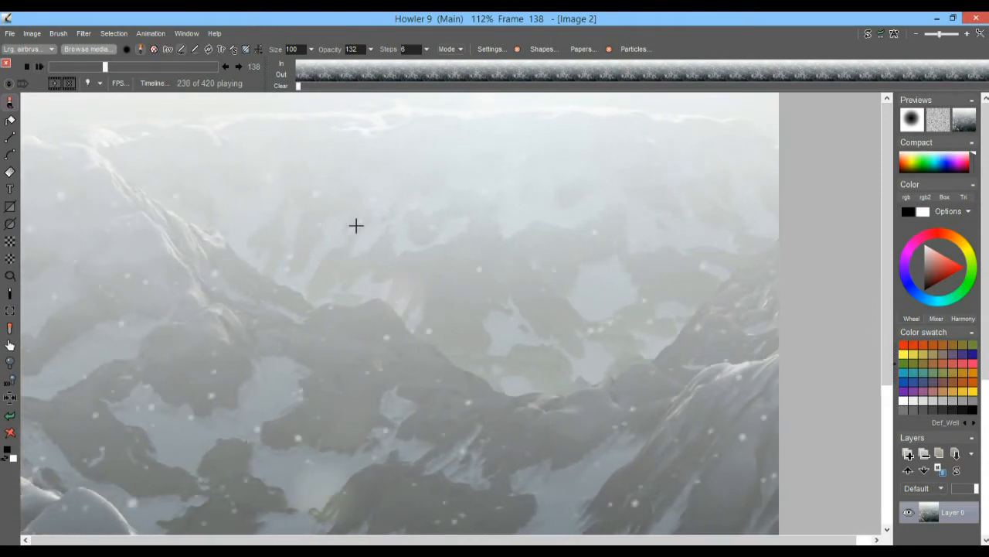
{"action": "left_click_drag", "start_coordinate": [541, 174], "coordinate": [476, 262]}
{"action": "scroll", "coordinate": [544, 272], "scroll_direction": "up", "scroll_amount": 5}
{"action": "scroll", "coordinate": [612, 286], "scroll_direction": "down", "scroll_amount": 1}
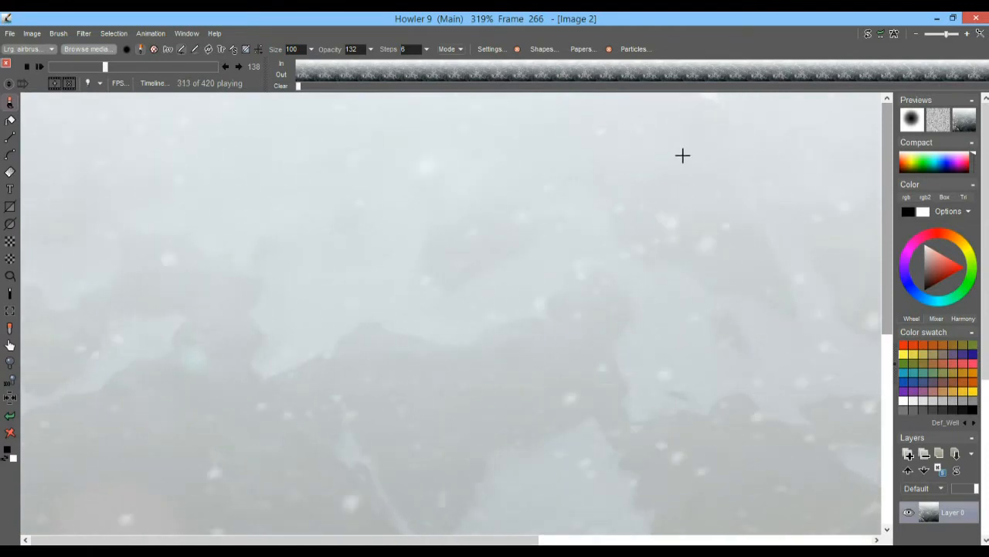
{"action": "scroll", "coordinate": [680, 228], "scroll_direction": "down", "scroll_amount": 5}
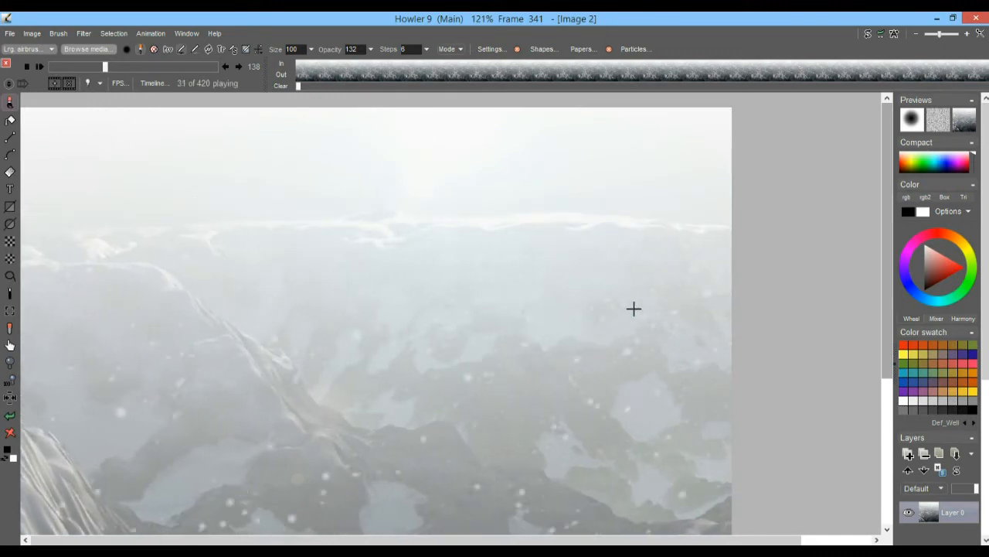
{"action": "scroll", "coordinate": [634, 308], "scroll_direction": "down", "scroll_amount": 5}
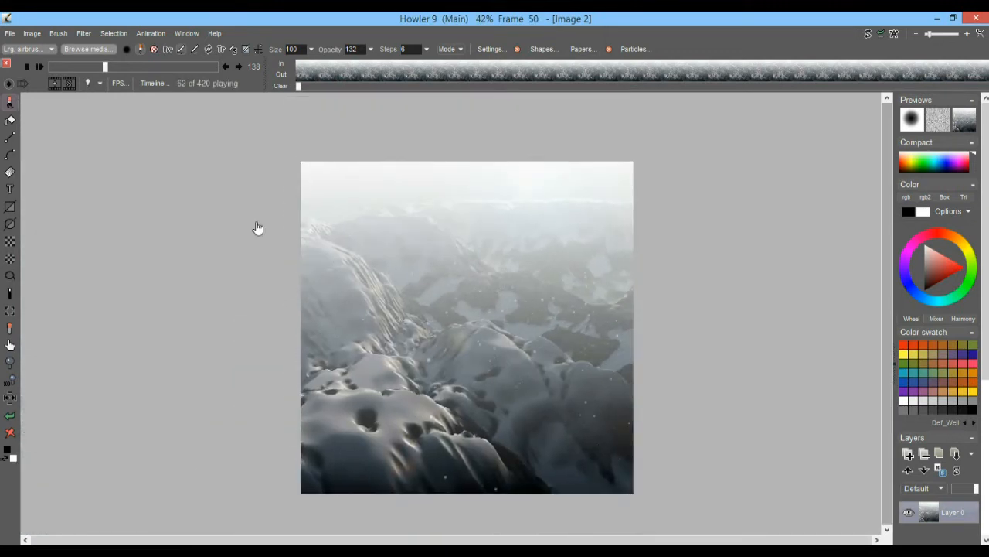
{"action": "scroll", "coordinate": [259, 228], "scroll_direction": "up", "scroll_amount": 3}
{"action": "left_click_drag", "start_coordinate": [94, 67], "coordinate": [145, 67]}
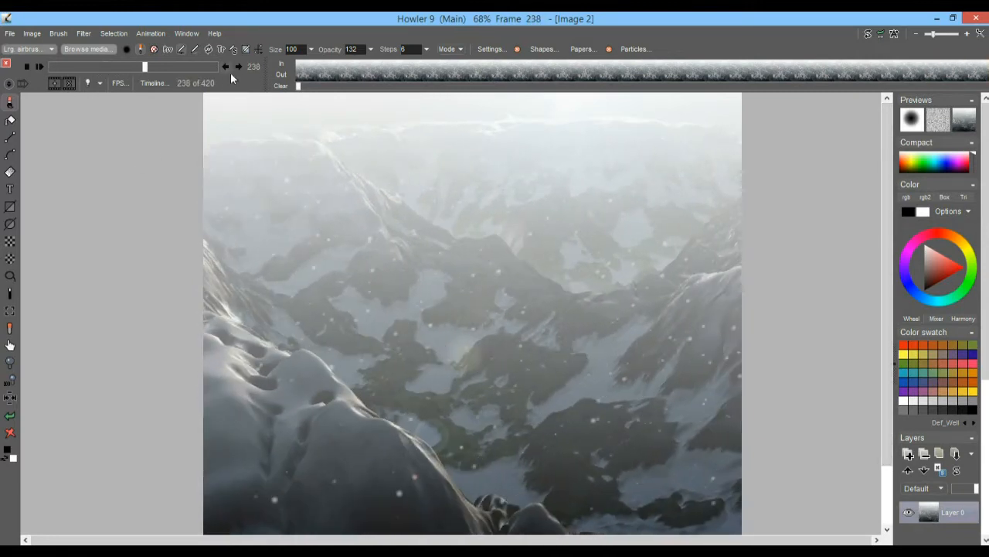
Load the AVI video of the mountain flyover without snowfall
{"action": "left_click", "coordinate": [151, 33]}
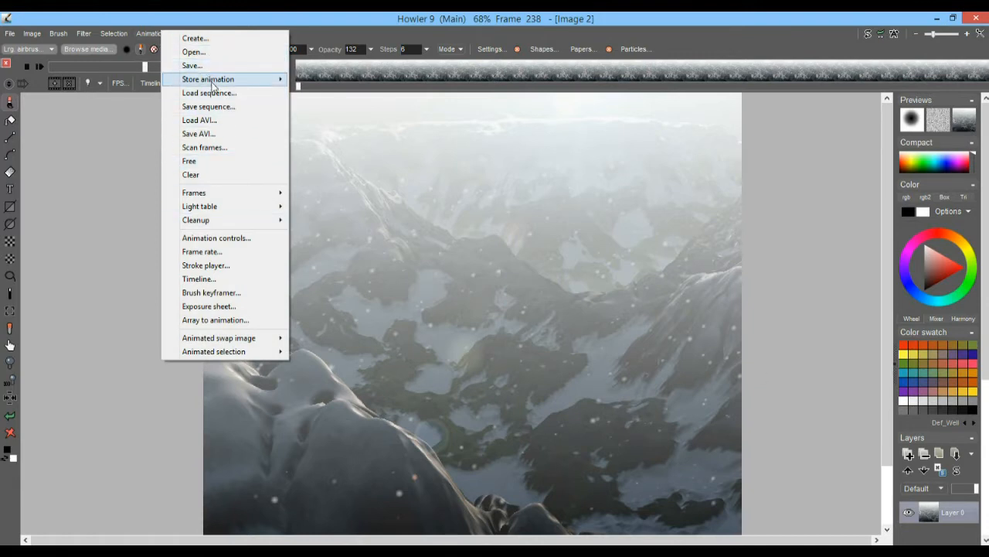
{"action": "mouse_move", "coordinate": [234, 85]}
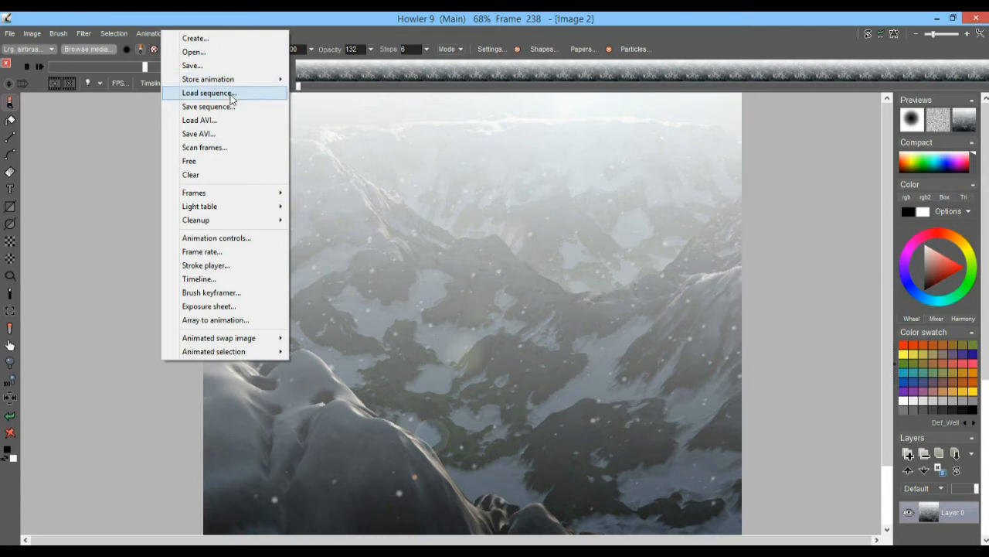
{"action": "left_click", "coordinate": [228, 121]}
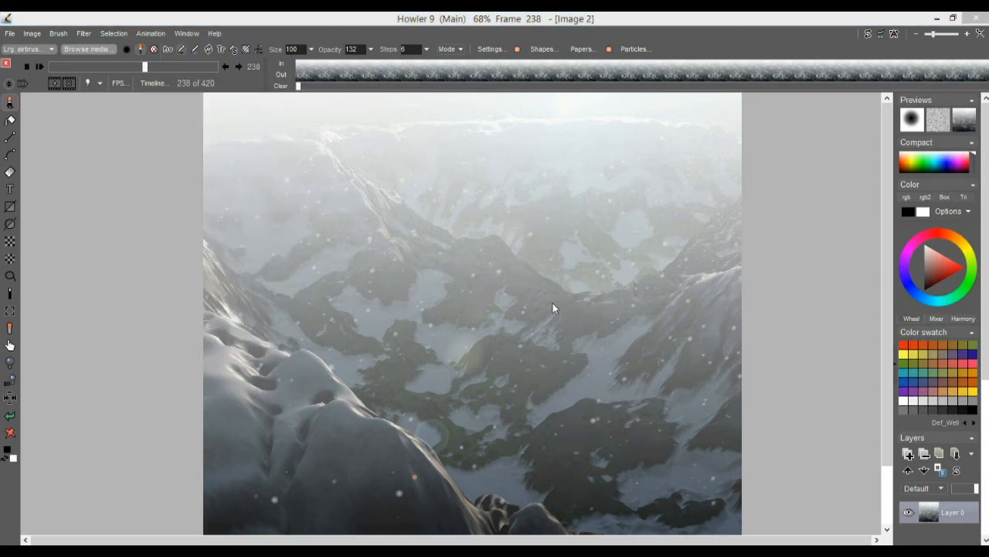
{"action": "left_click", "coordinate": [738, 239]}
{"action": "left_click", "coordinate": [739, 499]}
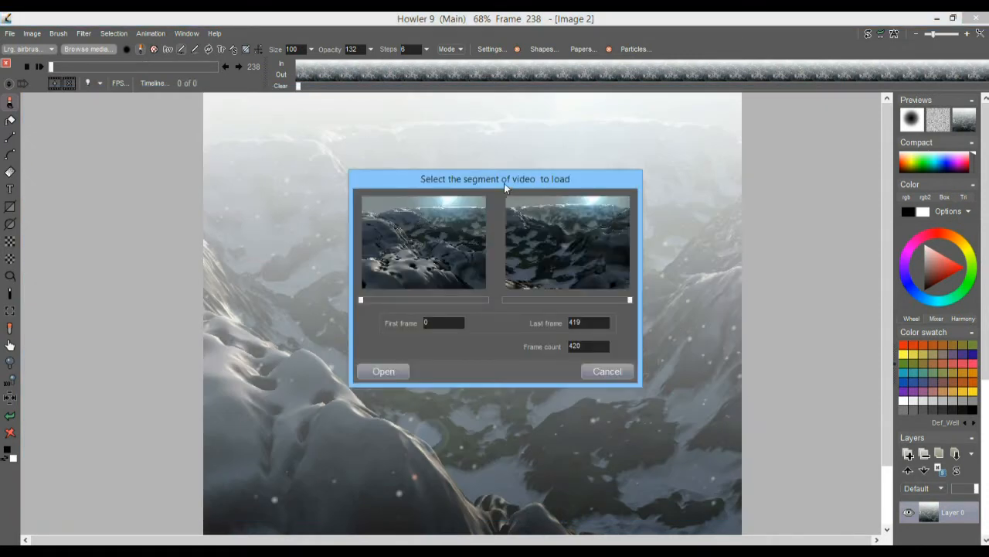
Limit the video segment to first frame 241 and last frame 352, and open it
{"action": "left_click_drag", "start_coordinate": [364, 301], "coordinate": [409, 301]}
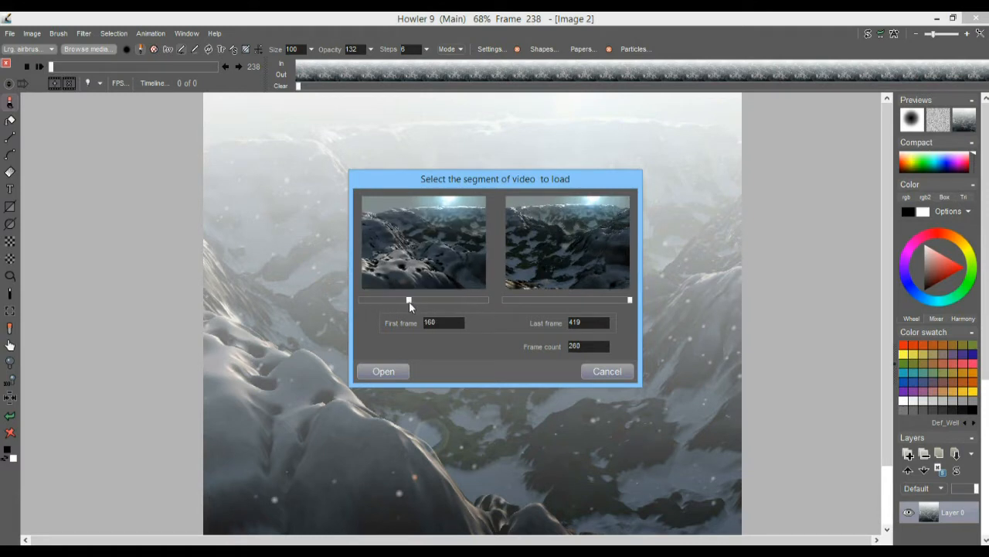
{"action": "left_click_drag", "start_coordinate": [629, 302], "coordinate": [607, 304]}
{"action": "left_click_drag", "start_coordinate": [409, 302], "coordinate": [438, 304]}
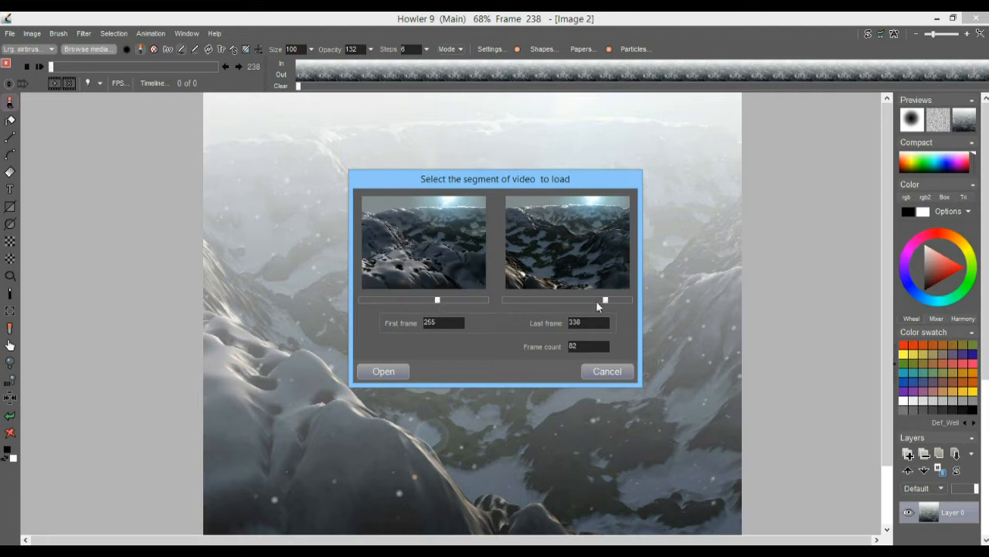
{"action": "mouse_move", "coordinate": [607, 303]}
{"action": "left_mouse_down"}
{"action": "mouse_move", "coordinate": [623, 304]}
{"action": "mouse_move", "coordinate": [610, 306]}
{"action": "left_mouse_up"}
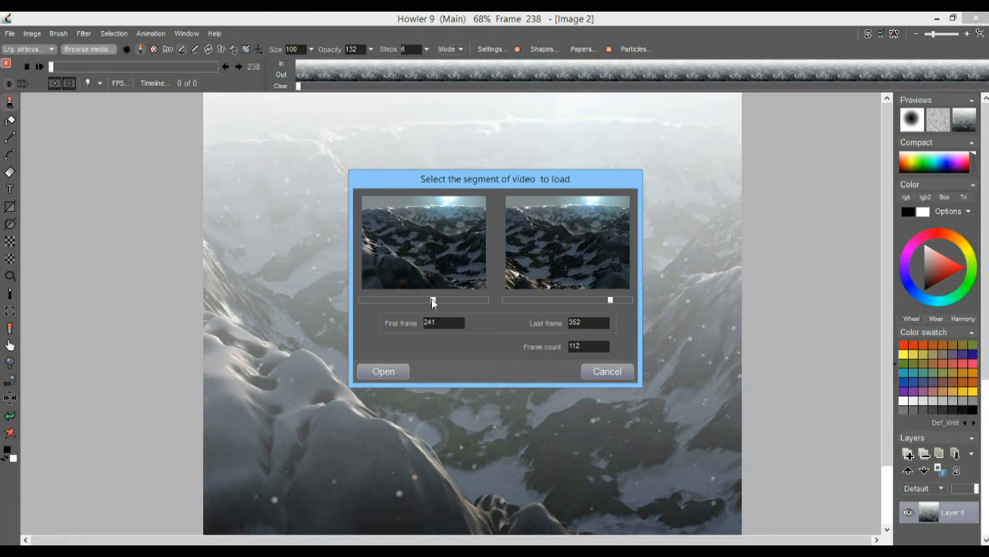
{"action": "left_click", "coordinate": [383, 372]}
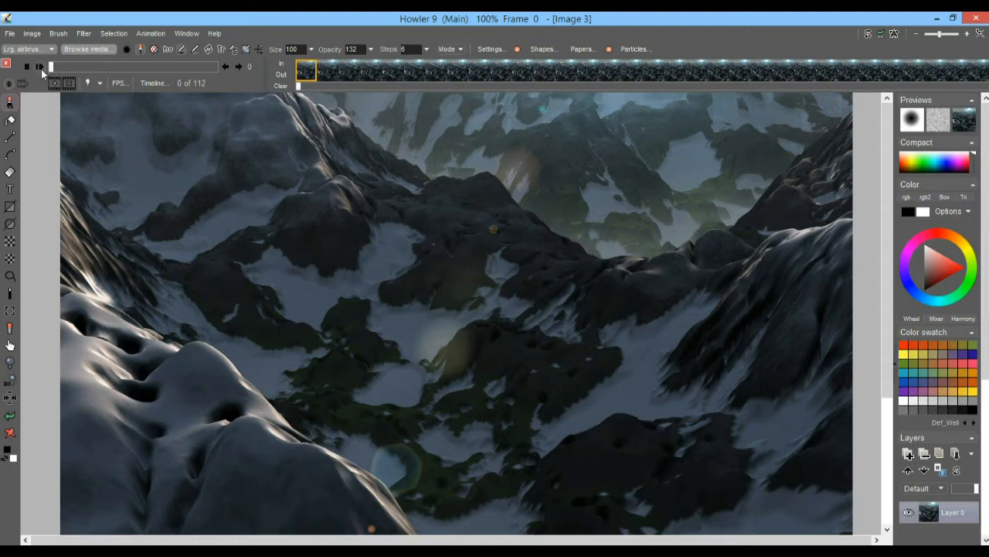
Play the loaded mountain clip and scrub to frame 15 to check its motion
{"action": "scroll", "coordinate": [562, 277], "scroll_direction": "down", "scroll_amount": 3}
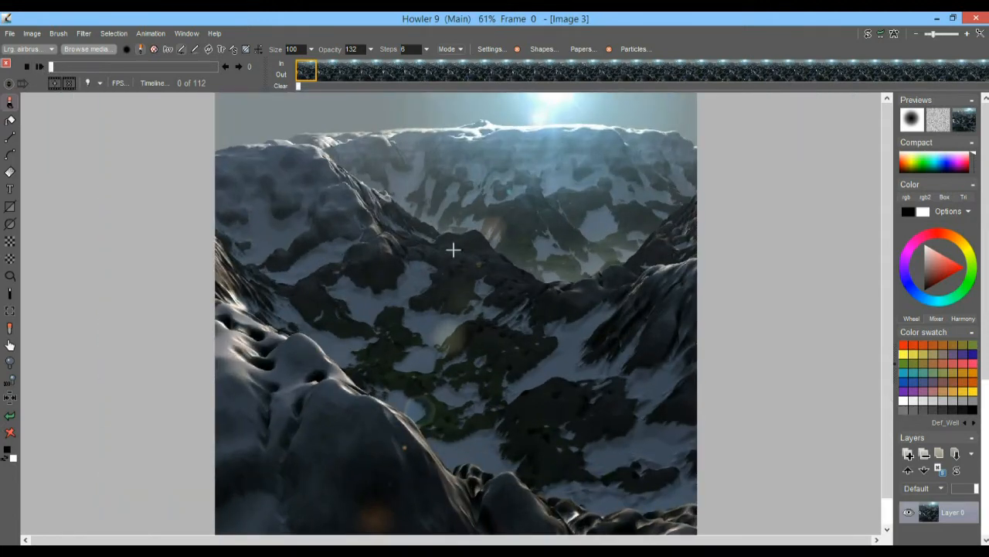
{"action": "left_click", "coordinate": [44, 68]}
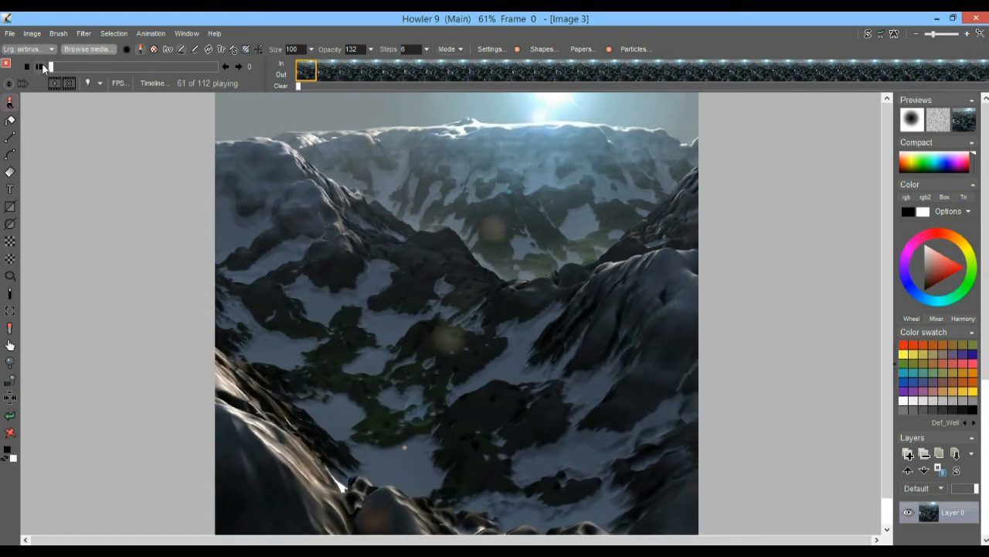
{"action": "left_click_drag", "start_coordinate": [83, 68], "coordinate": [73, 67]}
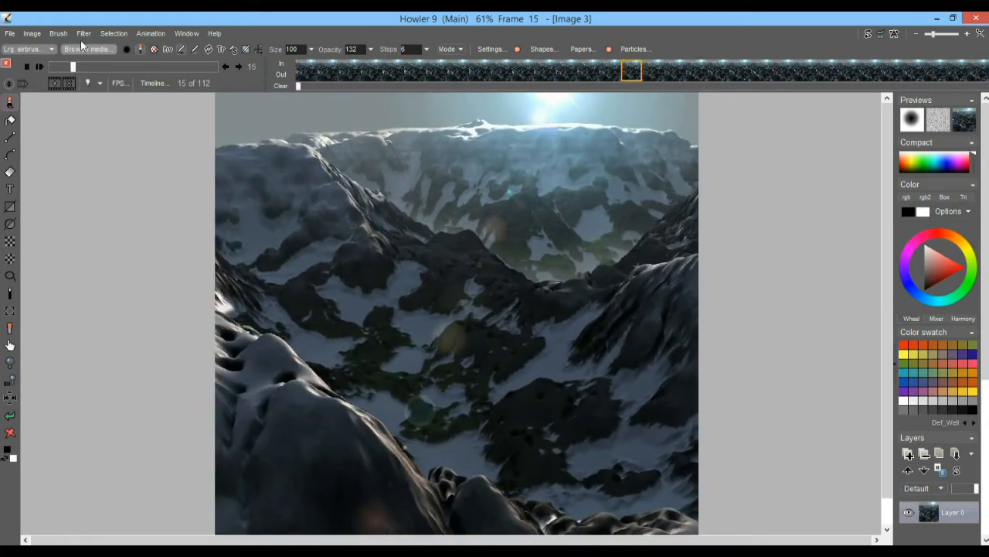
Halve the animation's image size to 640 x 640 with Bi-cubic+ scaling
{"action": "left_click", "coordinate": [32, 34]}
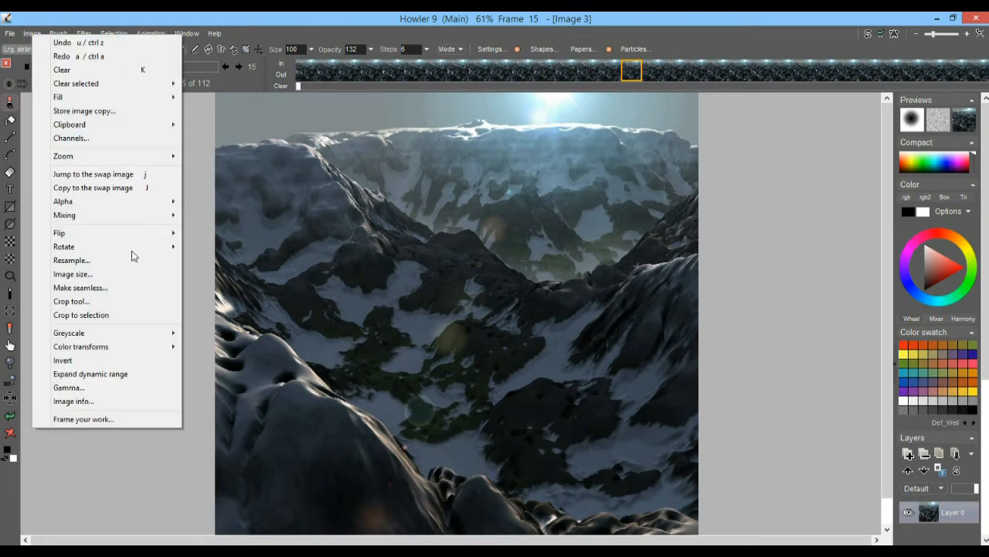
{"action": "left_click", "coordinate": [94, 272]}
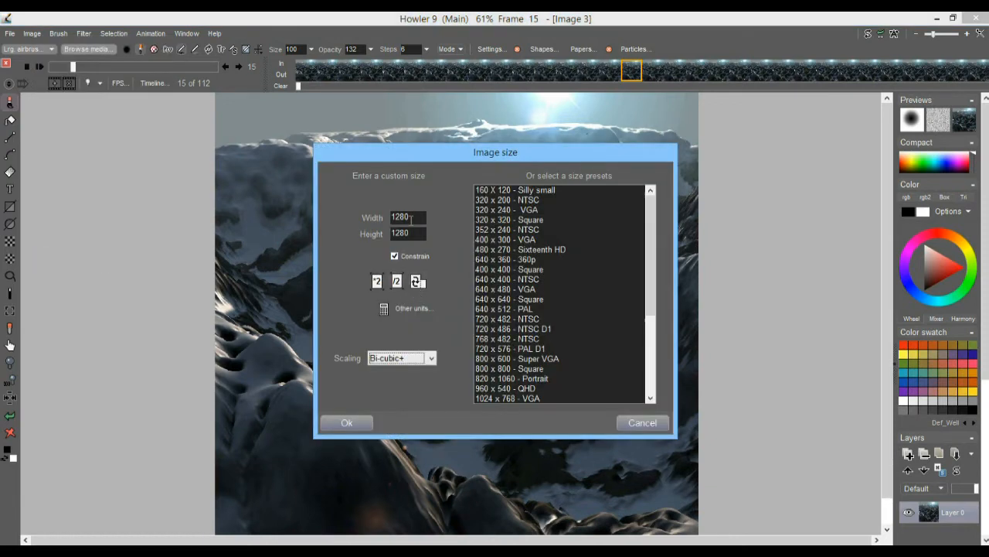
{"action": "left_click", "coordinate": [395, 285]}
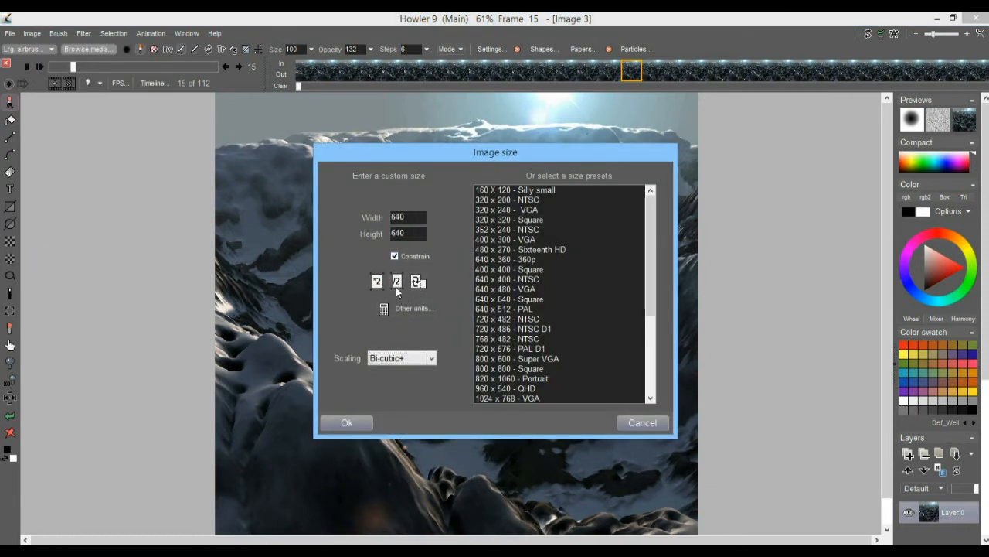
{"action": "left_click", "coordinate": [347, 422]}
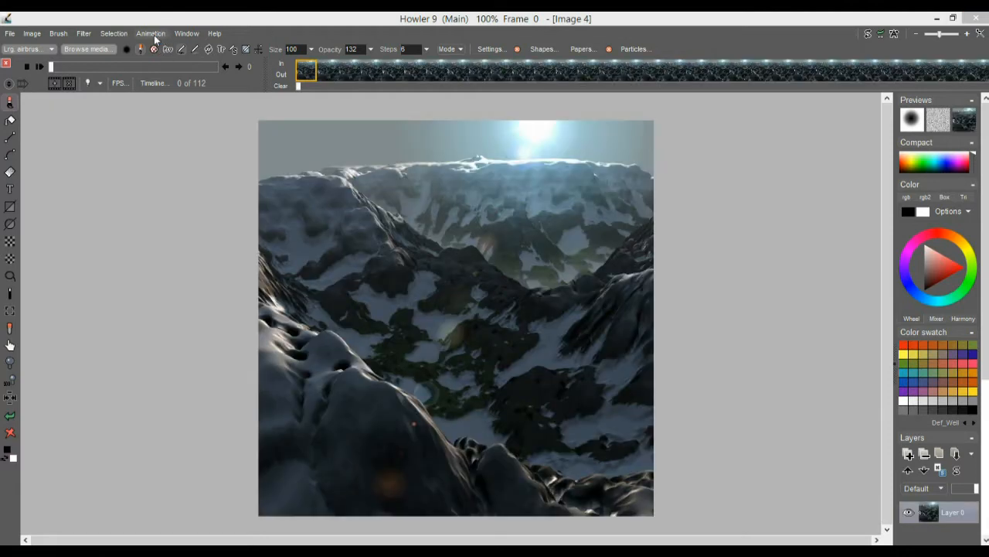
Store a copy of the resized animation and reposition its floating DWA preview window
{"action": "left_click", "coordinate": [153, 35]}
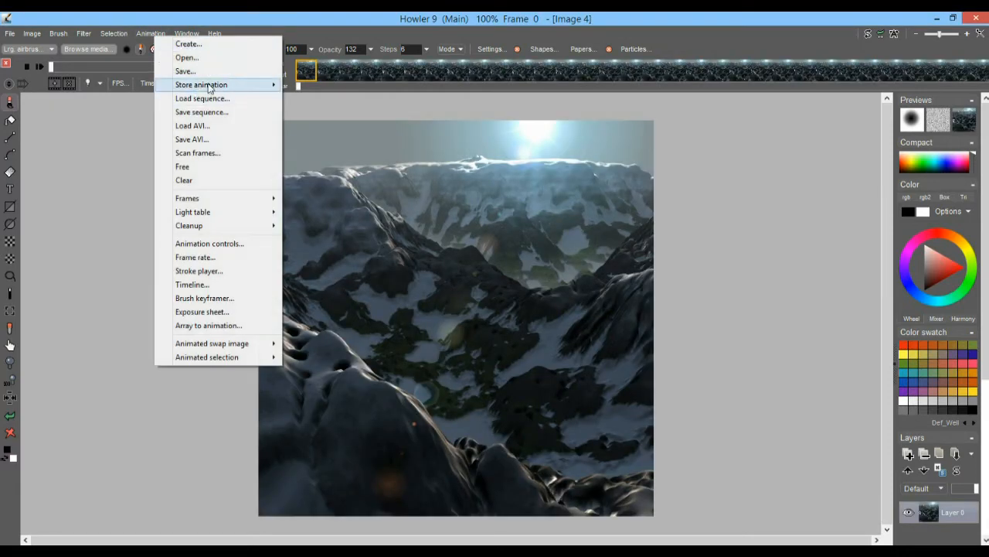
{"action": "mouse_move", "coordinate": [209, 87]}
{"action": "left_click", "coordinate": [338, 101]}
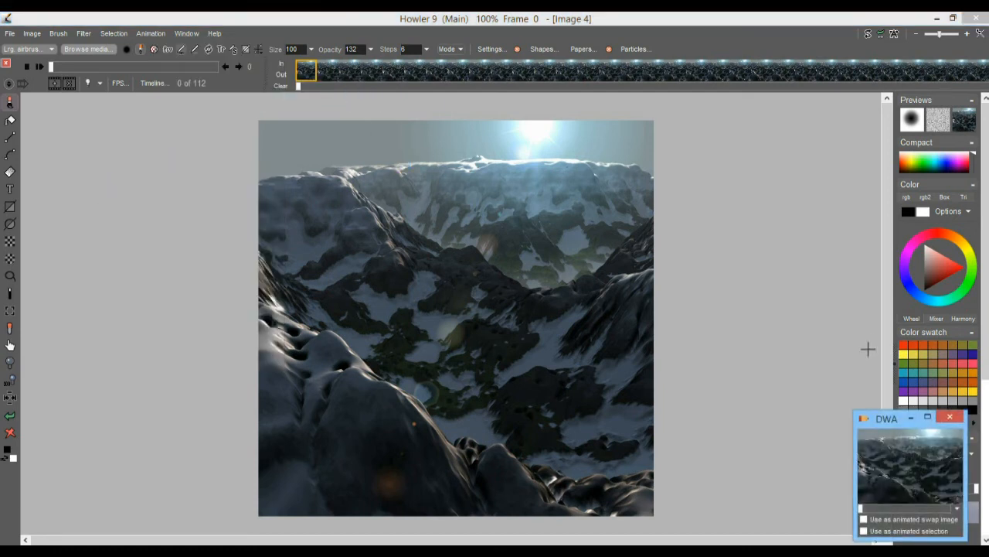
{"action": "left_click_drag", "start_coordinate": [882, 422], "coordinate": [846, 405]}
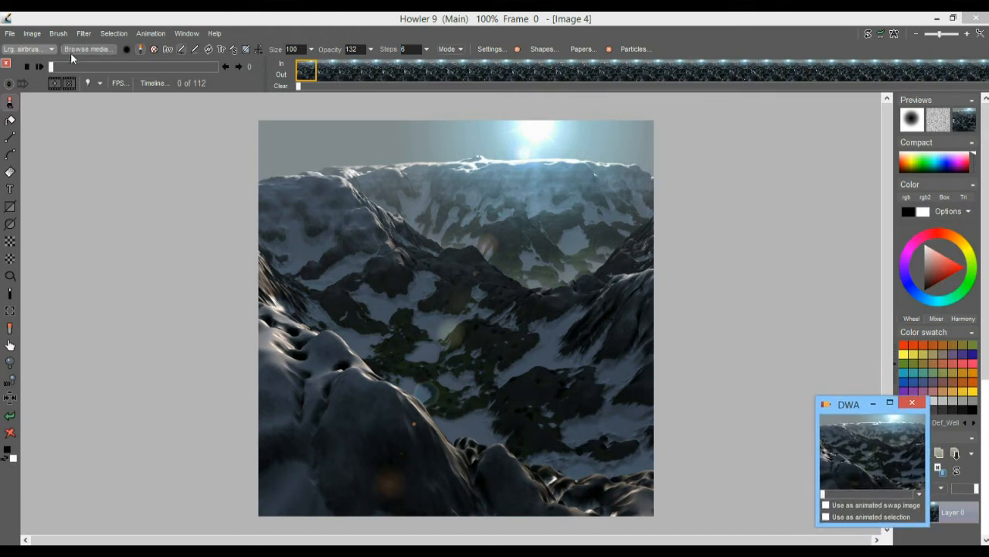
Scrub to frame 56, close the current document and create a blank white 352 x 240 image
{"action": "left_click_drag", "start_coordinate": [86, 65], "coordinate": [135, 66]}
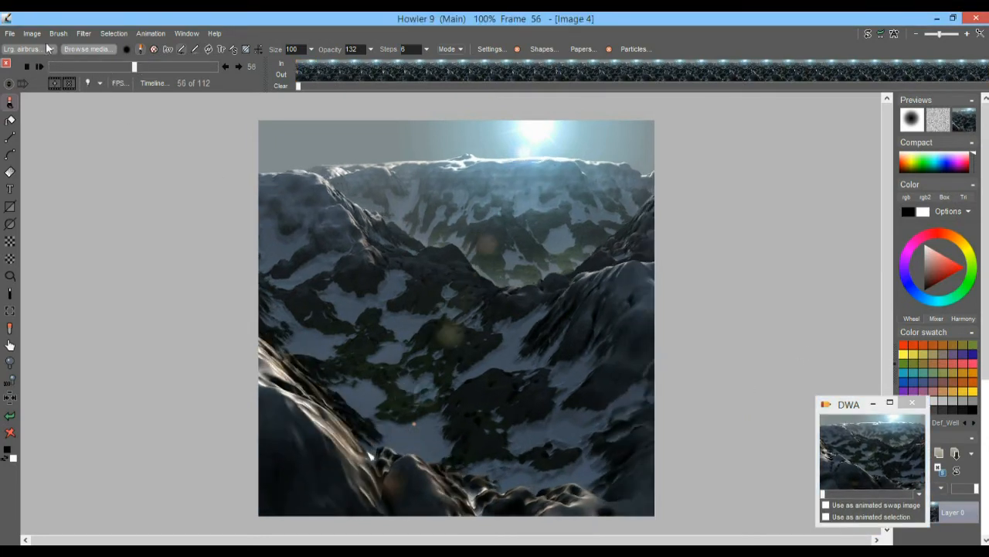
{"action": "left_click", "coordinate": [9, 34]}
{"action": "left_click", "coordinate": [30, 40]}
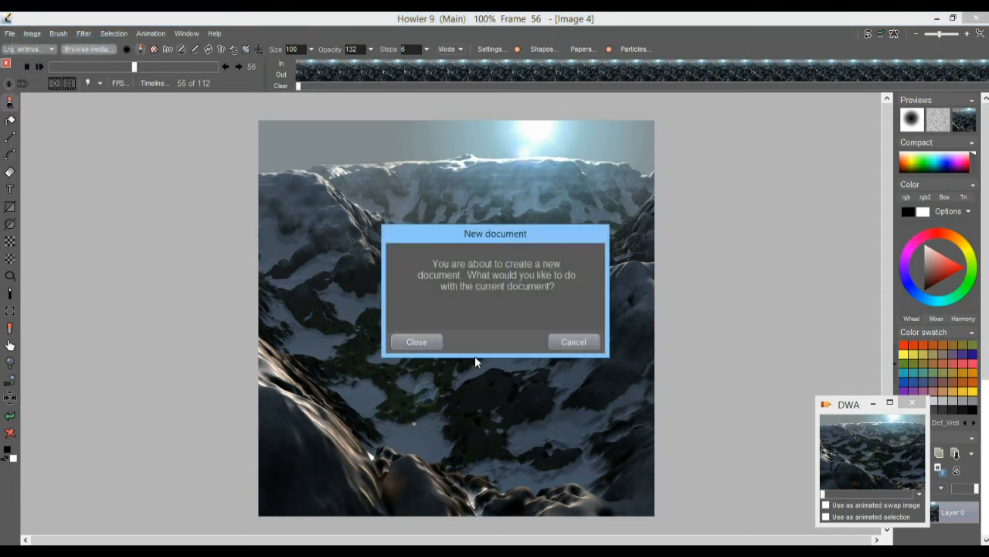
{"action": "left_click", "coordinate": [437, 346]}
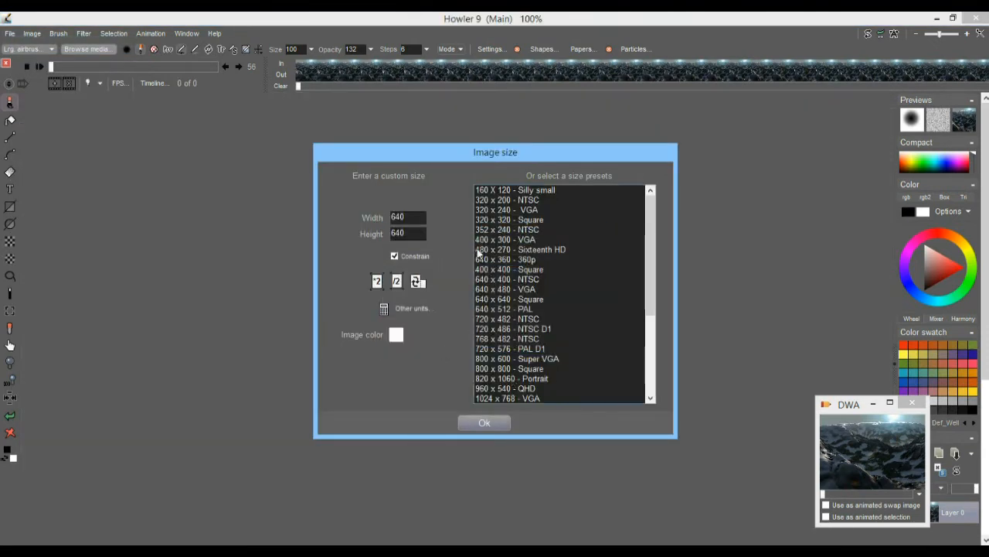
{"action": "left_click", "coordinate": [481, 230]}
{"action": "left_click", "coordinate": [485, 422]}
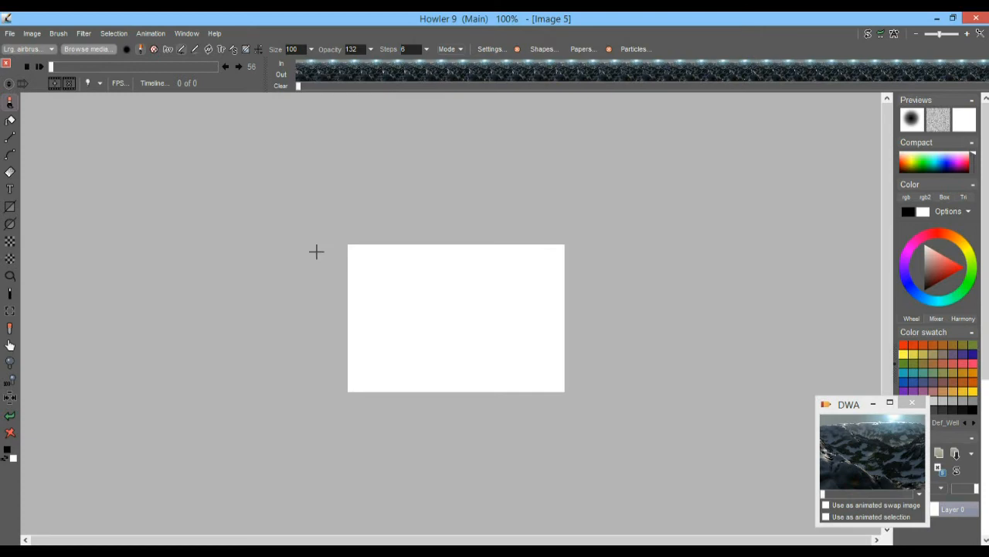
Restore the stored animation in place of the blank image and set the timeline to frame 0
{"action": "left_click", "coordinate": [872, 452]}
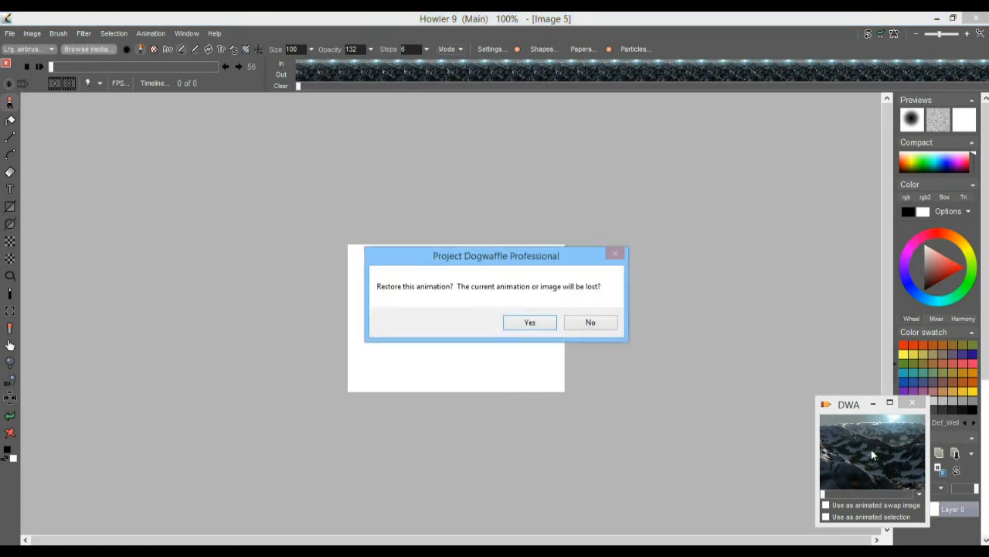
{"action": "left_click", "coordinate": [529, 323]}
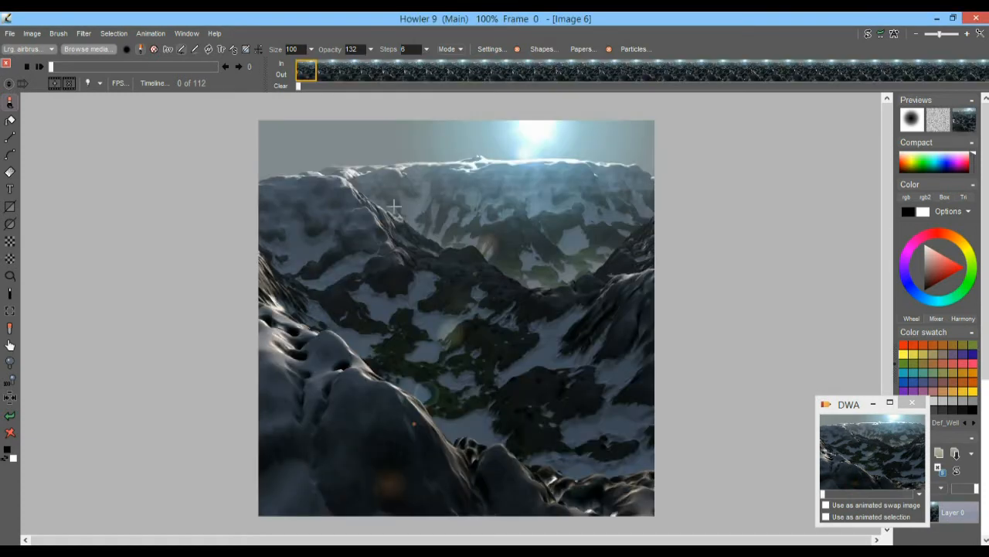
{"action": "mouse_move", "coordinate": [56, 66]}
{"action": "left_mouse_down"}
{"action": "mouse_move", "coordinate": [173, 70]}
{"action": "mouse_move", "coordinate": [41, 67]}
{"action": "mouse_move", "coordinate": [230, 70]}
{"action": "mouse_move", "coordinate": [48, 65]}
{"action": "left_mouse_up"}
Dry-run the motion prediction module with Extrapolate frames, 3 tweens and the scan for dropped frames enabled
{"action": "left_click_drag", "start_coordinate": [115, 236], "coordinate": [150, 231]}
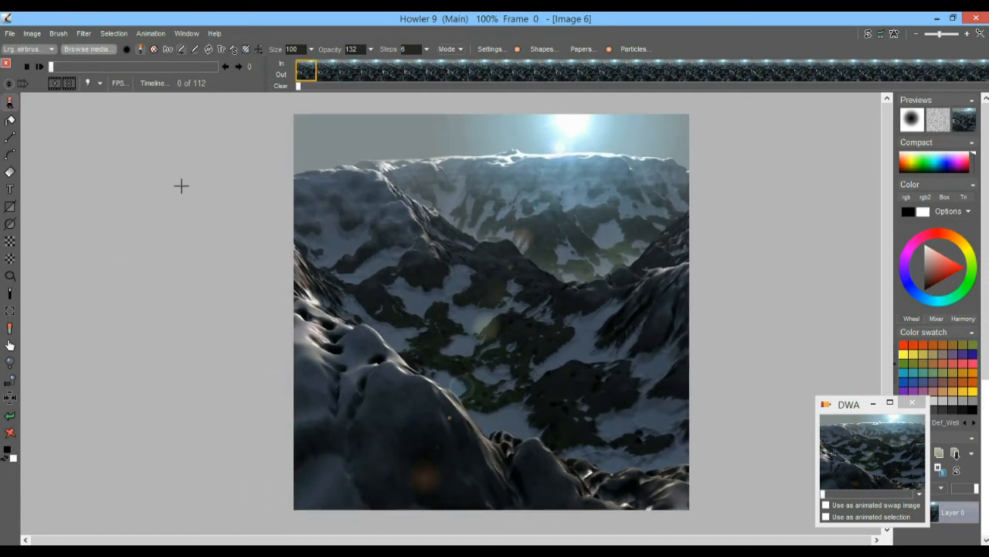
{"action": "left_click", "coordinate": [84, 34]}
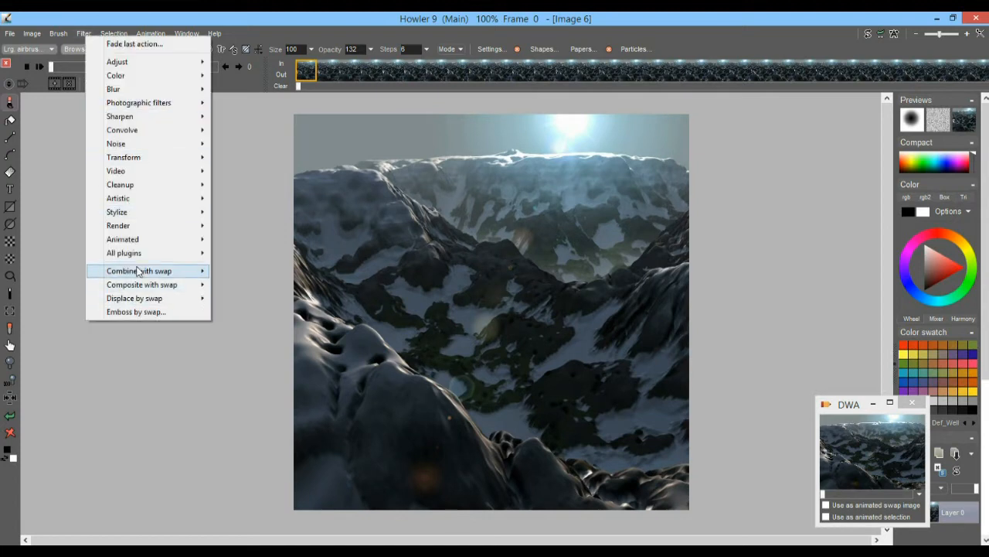
{"action": "mouse_move", "coordinate": [186, 240]}
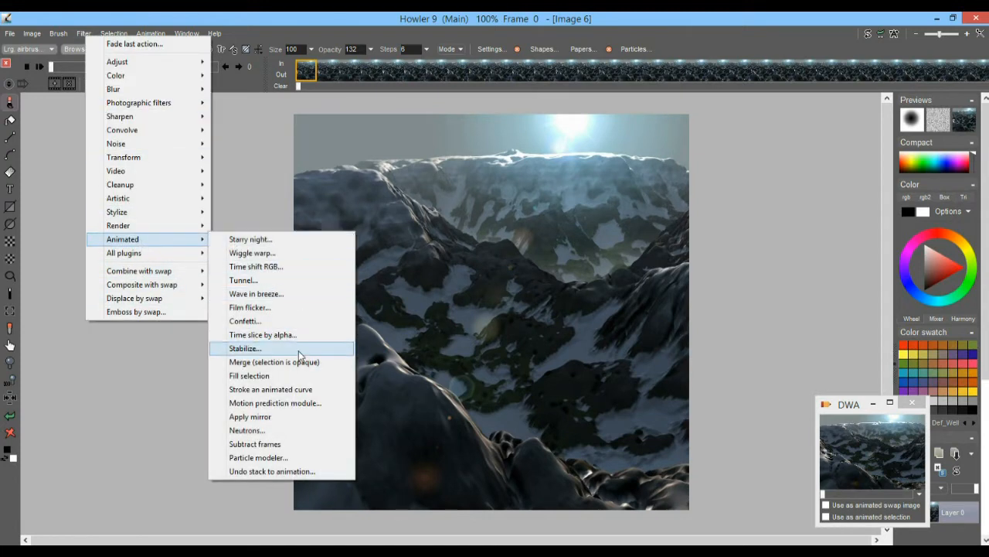
{"action": "left_click", "coordinate": [293, 403]}
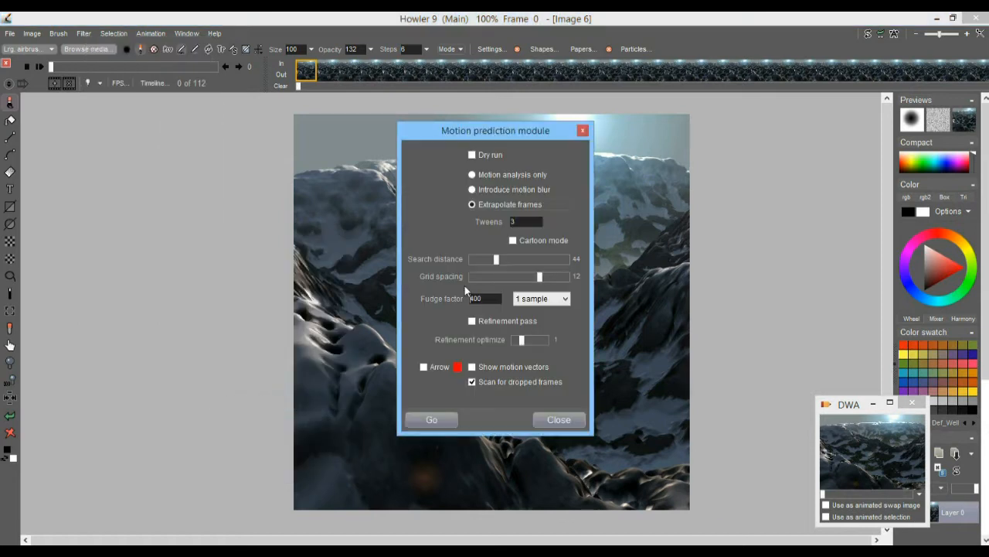
{"action": "left_click_drag", "start_coordinate": [492, 136], "coordinate": [184, 141]}
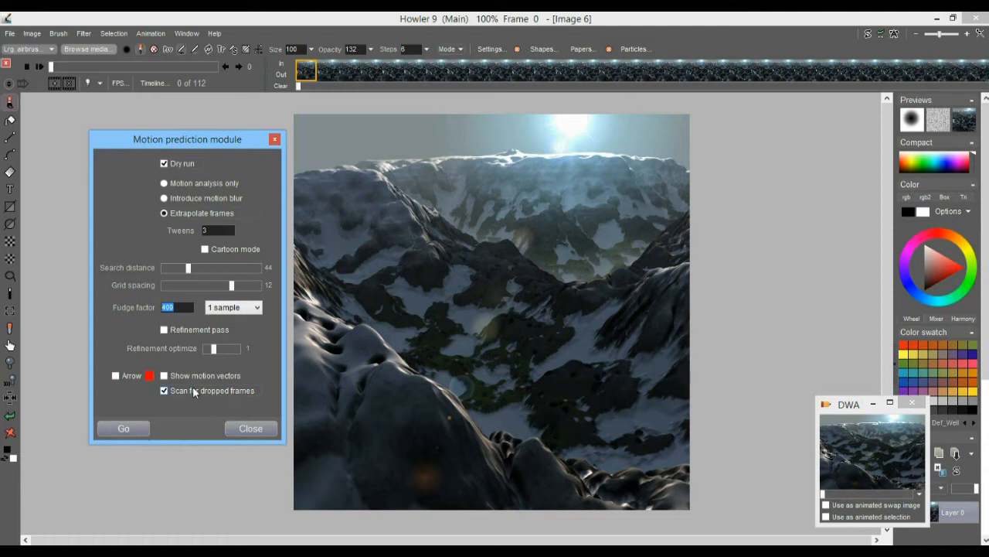
{"action": "left_click", "coordinate": [123, 428]}
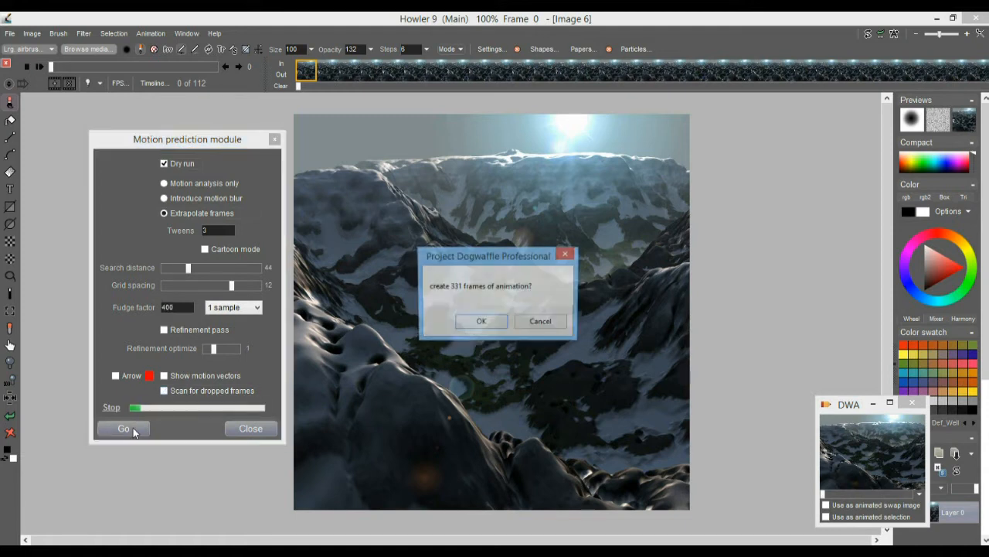
{"action": "left_click", "coordinate": [480, 323]}
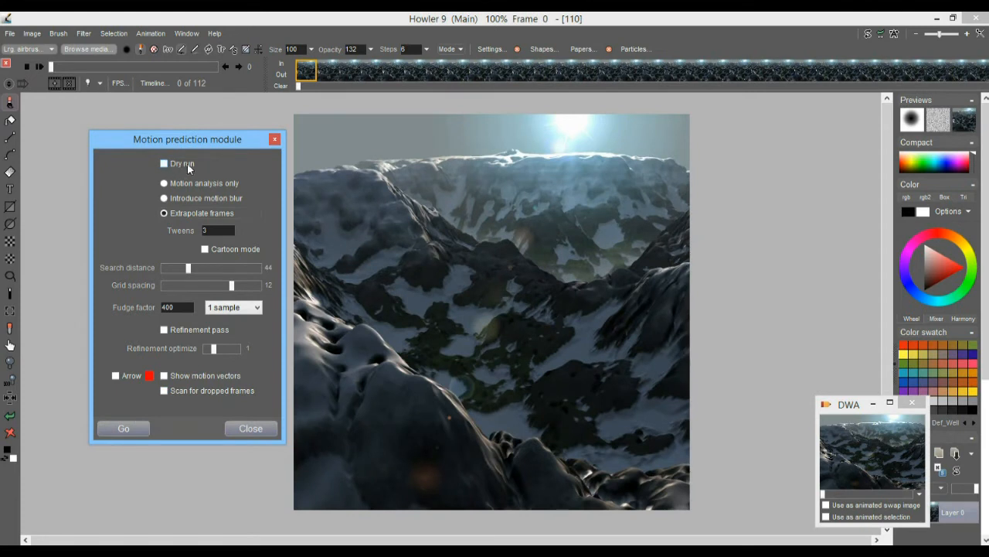
Extrapolate the animation with 3 tweens, with the dry run and dropped-frame scan disabled, and close the motion prediction module
{"action": "left_click", "coordinate": [134, 429]}
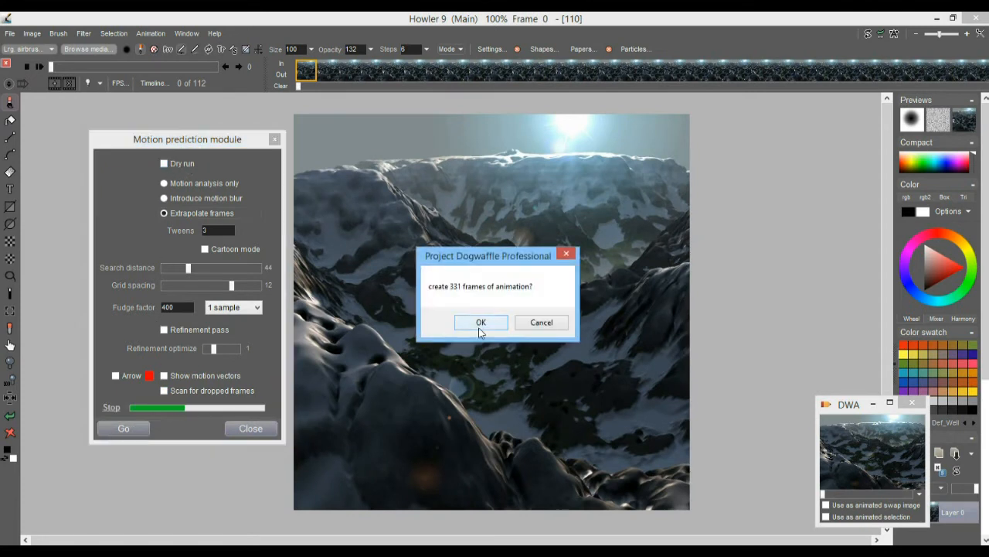
{"action": "left_click", "coordinate": [481, 322]}
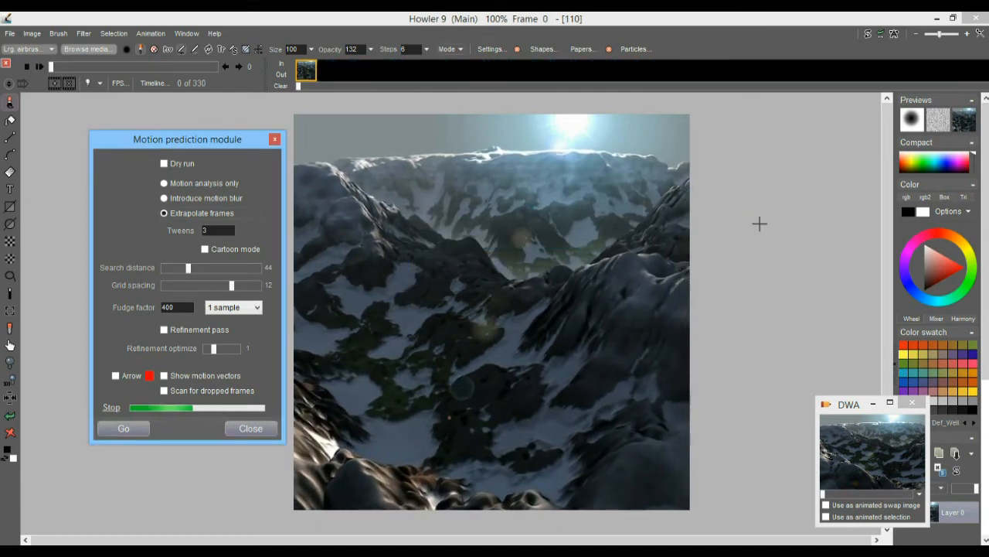
{"action": "left_click", "coordinate": [275, 140]}
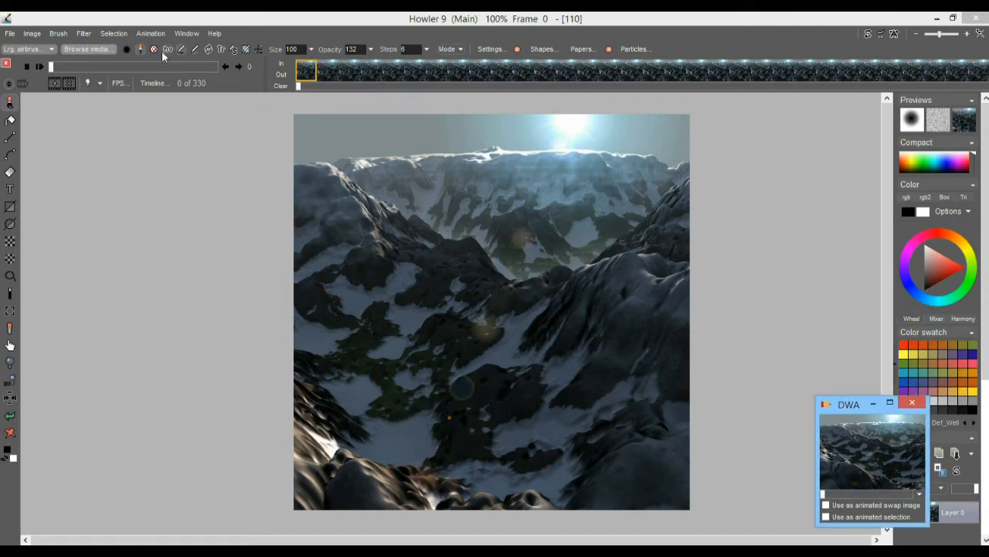
Delete the stray frame 0 from the extrapolated animation and play it back
{"action": "mouse_move", "coordinate": [52, 66]}
{"action": "left_mouse_down"}
{"action": "mouse_move", "coordinate": [279, 77]}
{"action": "mouse_move", "coordinate": [53, 67]}
{"action": "left_mouse_up"}
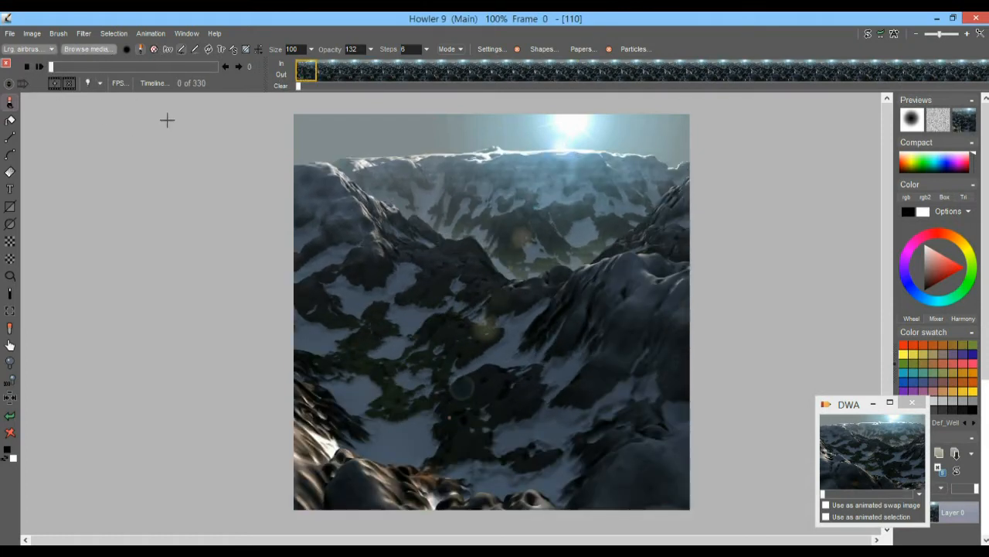
{"action": "left_click", "coordinate": [70, 82]}
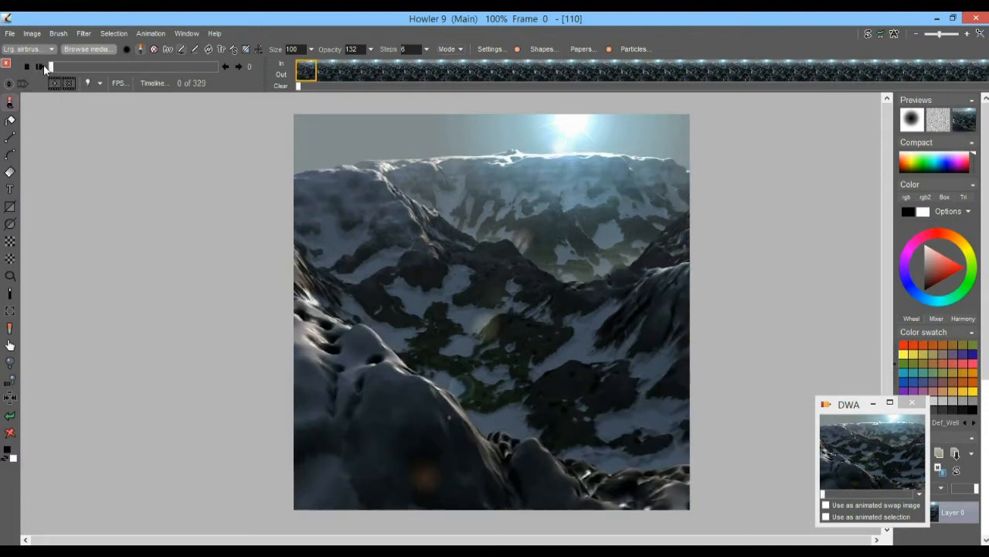
{"action": "left_click", "coordinate": [42, 66]}
Store a copy of the extrapolated animation
{"action": "left_click", "coordinate": [145, 31]}
{"action": "mouse_move", "coordinate": [240, 87]}
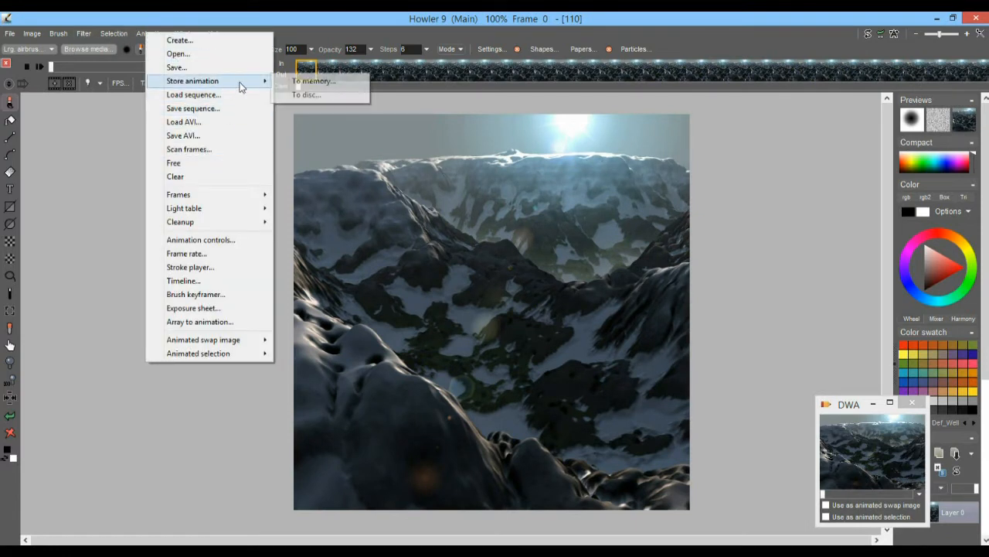
{"action": "left_click", "coordinate": [303, 94]}
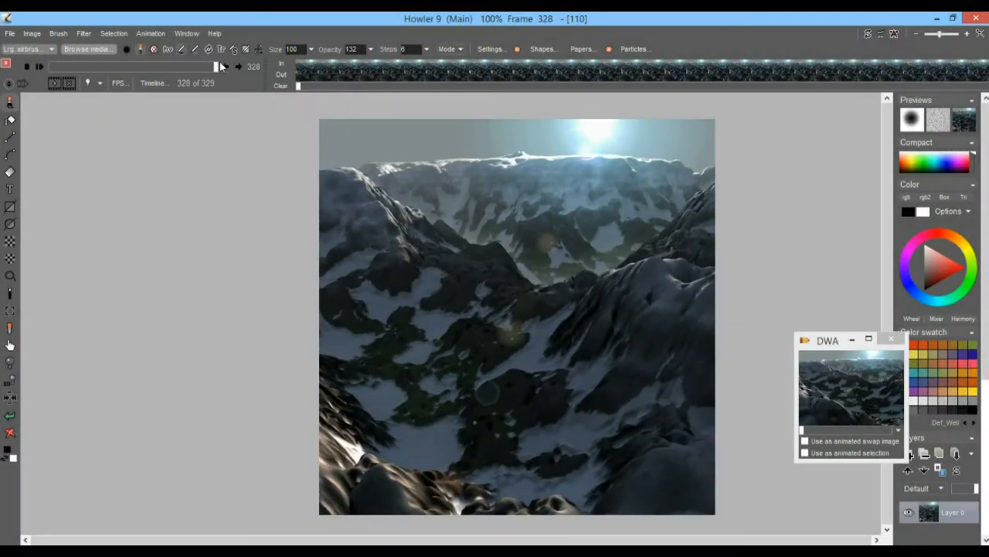
Scrub to frame 68 and open the timeline editor, placed beside the image so both are unobstructed
{"action": "left_click_drag", "start_coordinate": [222, 66], "coordinate": [85, 67]}
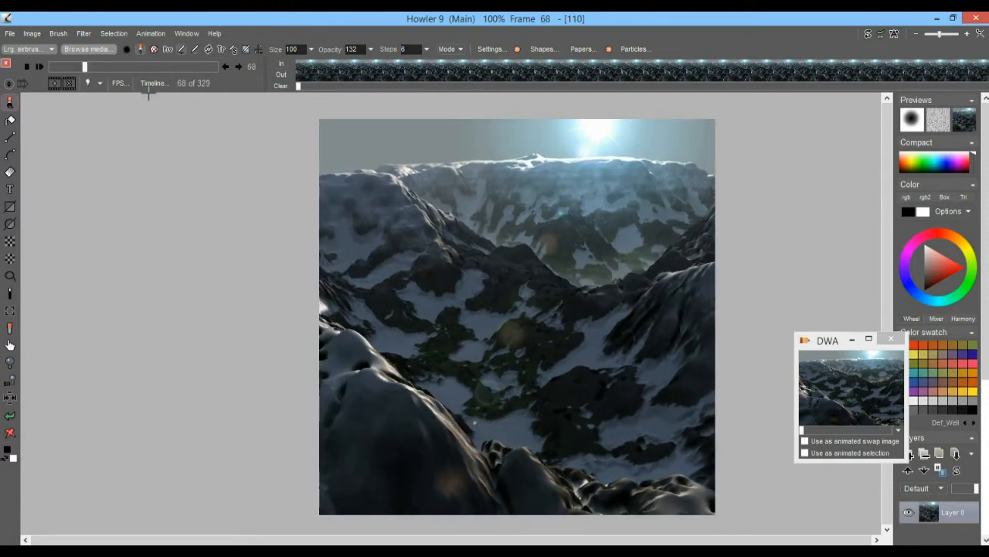
{"action": "left_click", "coordinate": [10, 395]}
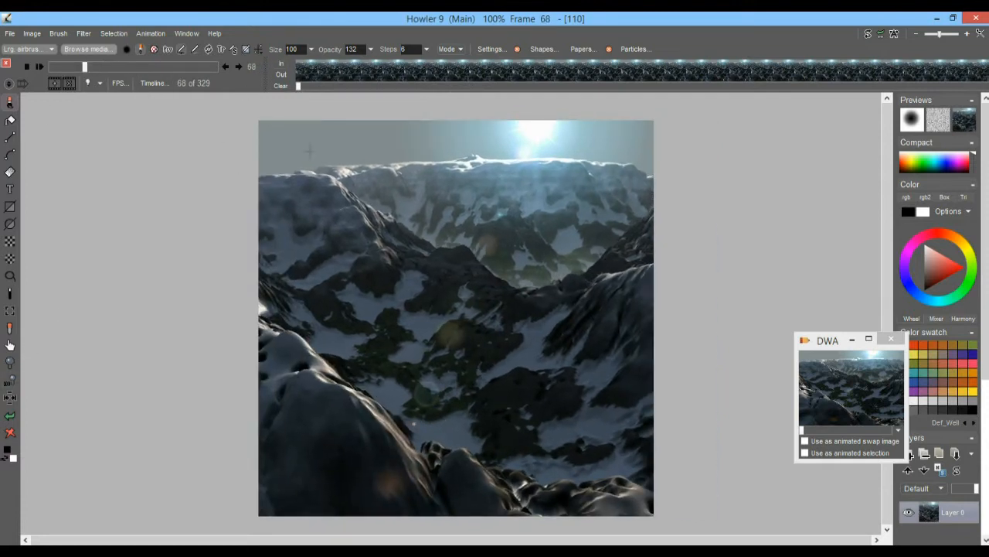
{"action": "left_click", "coordinate": [154, 83]}
{"action": "left_click_drag", "start_coordinate": [213, 108], "coordinate": [105, 136]}
{"action": "left_click_drag", "start_coordinate": [417, 289], "coordinate": [534, 287]}
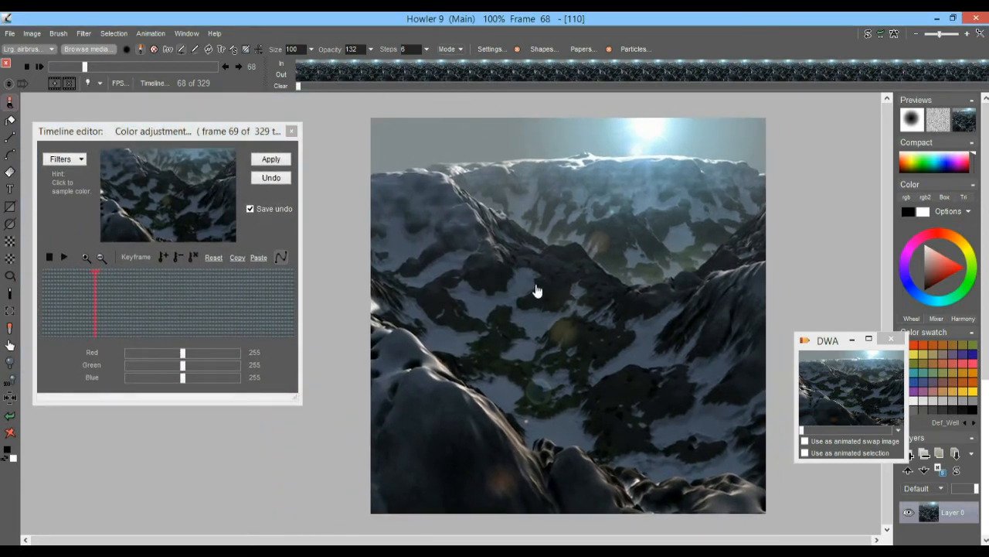
Choose the animated Snowfall filter in the timeline editor
{"action": "left_click", "coordinate": [66, 159]}
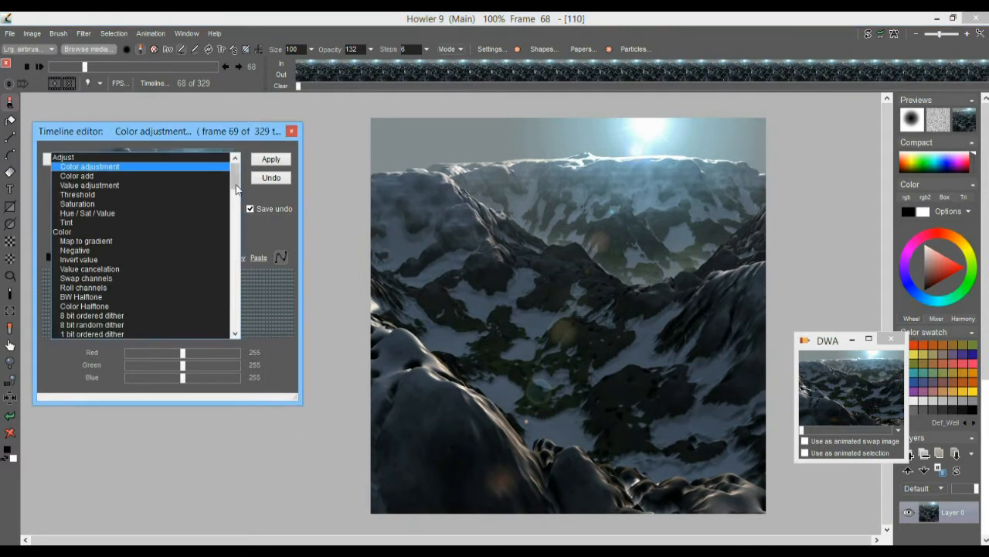
{"action": "scroll", "coordinate": [202, 231], "scroll_direction": "down", "scroll_amount": 15}
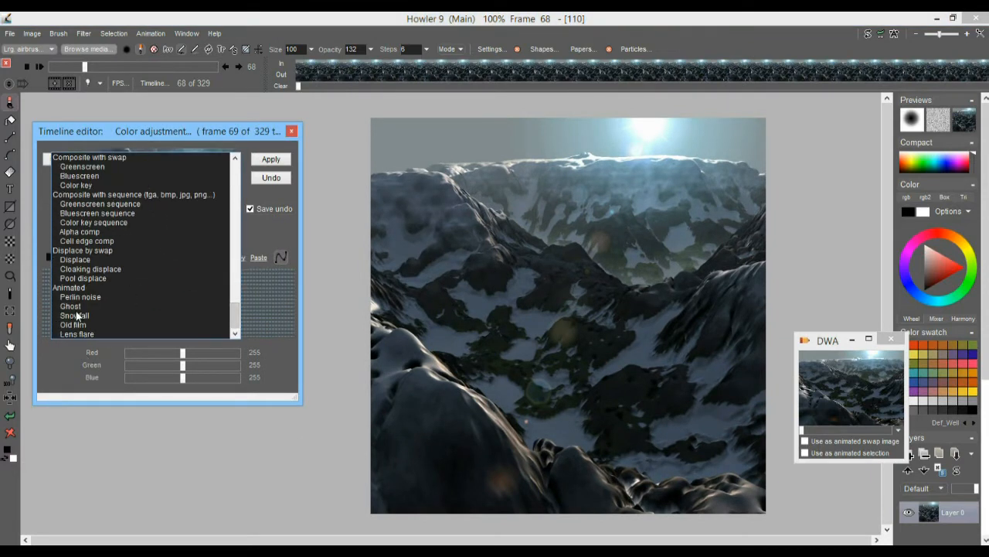
{"action": "left_click", "coordinate": [74, 315]}
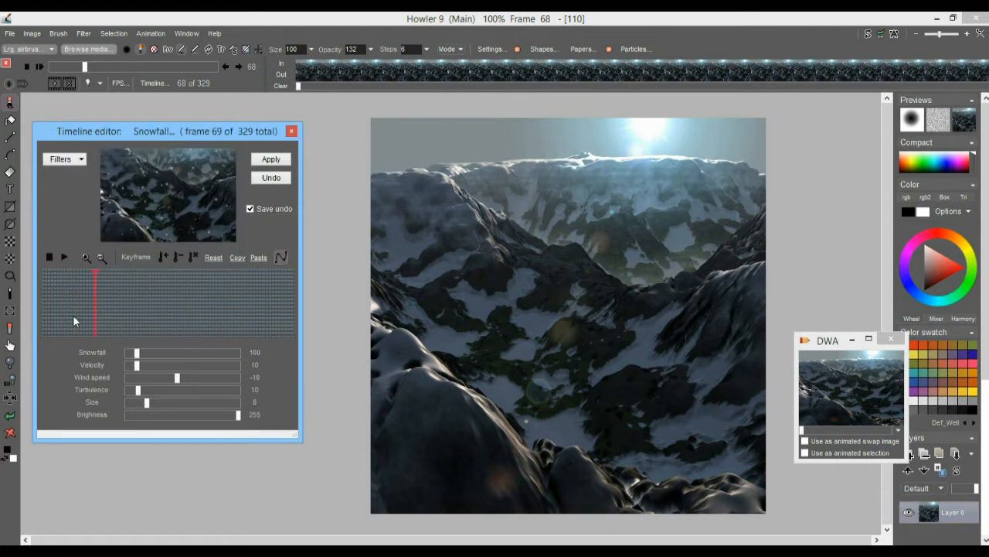
Try the default Snowfall settings on the whole animation and undo them after playback
{"action": "mouse_move", "coordinate": [76, 302]}
{"action": "left_mouse_down"}
{"action": "mouse_move", "coordinate": [203, 308]}
{"action": "mouse_move", "coordinate": [79, 309]}
{"action": "left_mouse_up"}
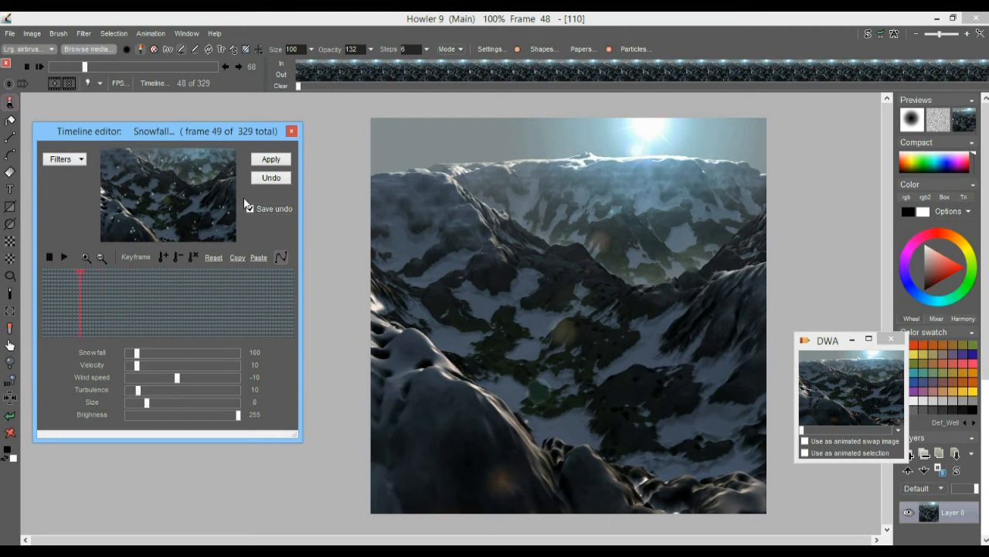
{"action": "left_click", "coordinate": [269, 162]}
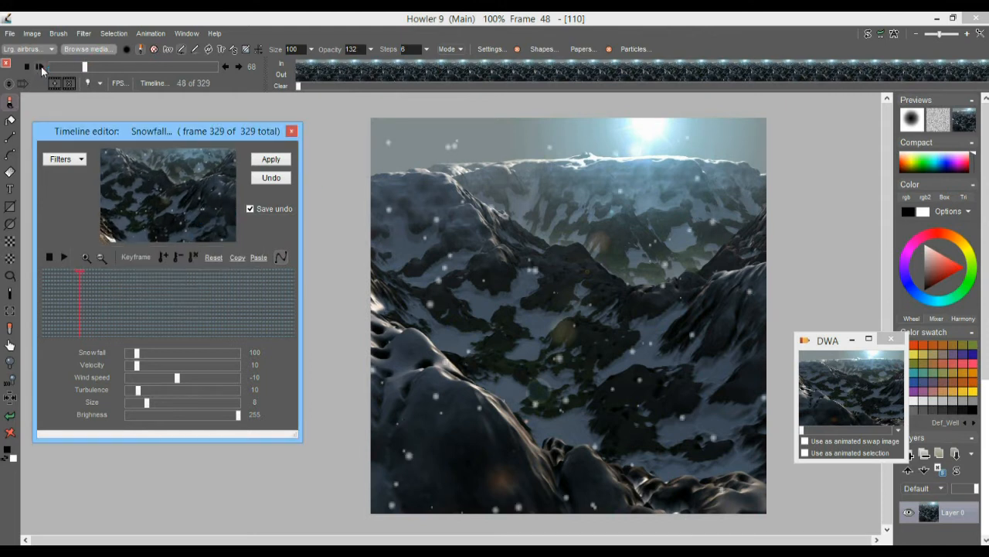
{"action": "left_click", "coordinate": [41, 68]}
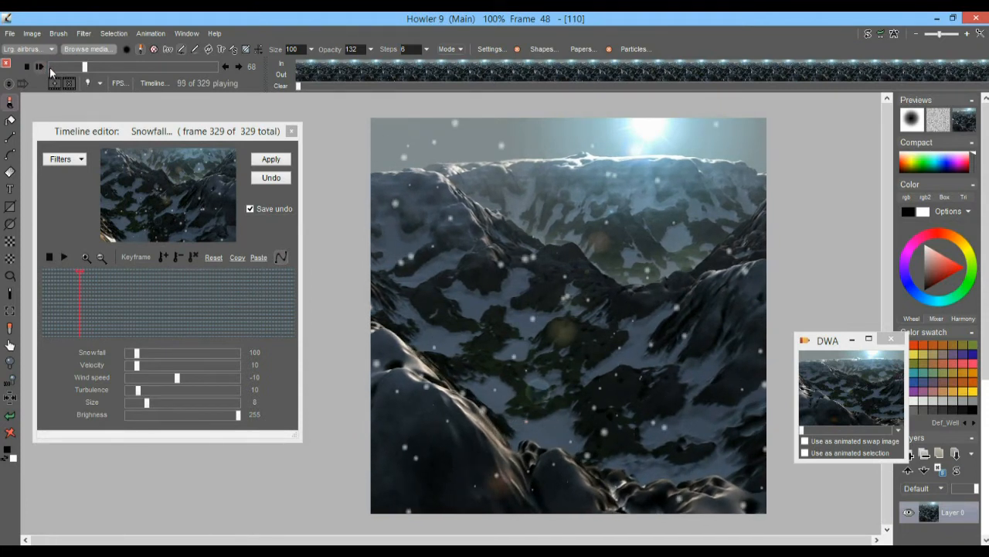
{"action": "left_click", "coordinate": [49, 68]}
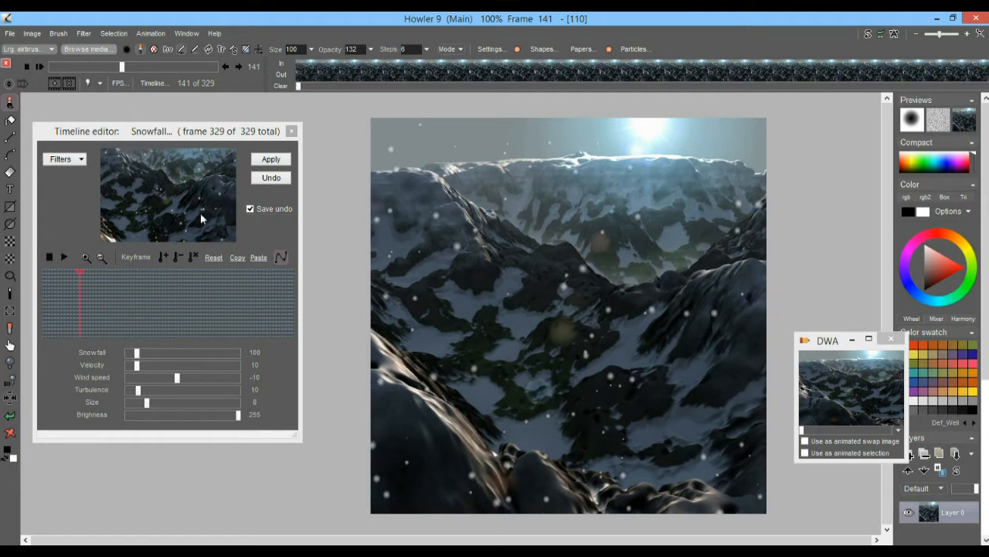
{"action": "left_click", "coordinate": [270, 177]}
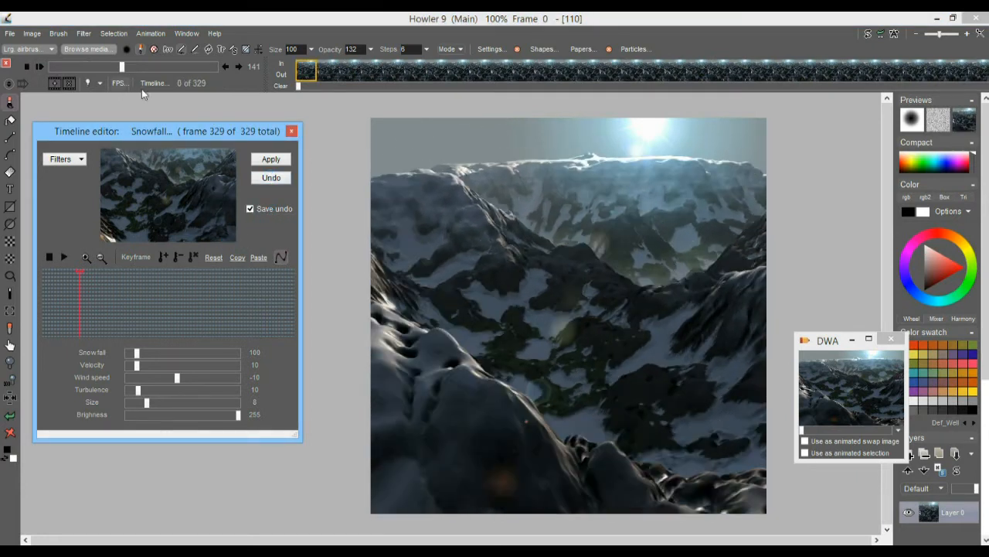
At frame 266, set Snowfall to 917, Velocity to 38, Turbulence to 26 and Size to 3
{"action": "left_click_drag", "start_coordinate": [119, 67], "coordinate": [186, 71]}
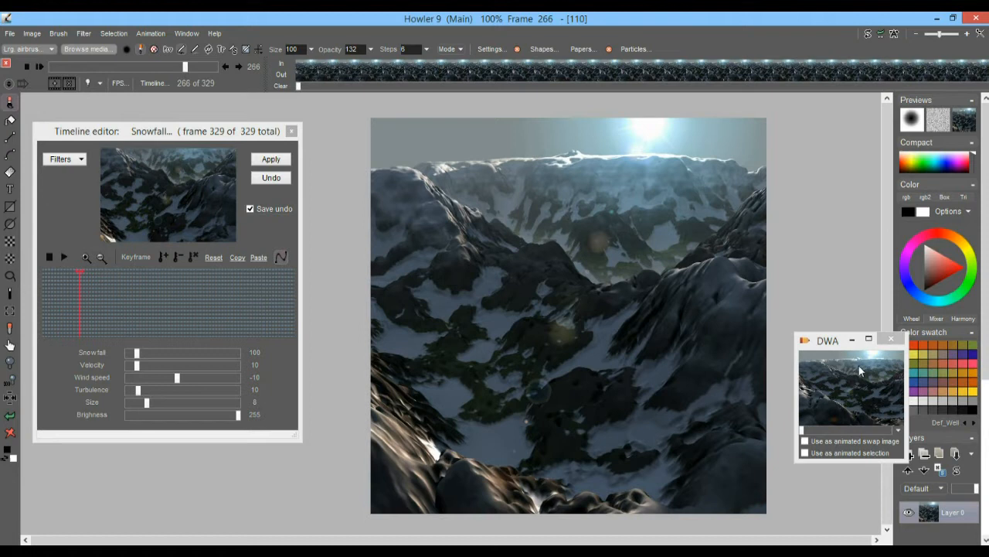
{"action": "left_click_drag", "start_coordinate": [836, 350], "coordinate": [844, 386]}
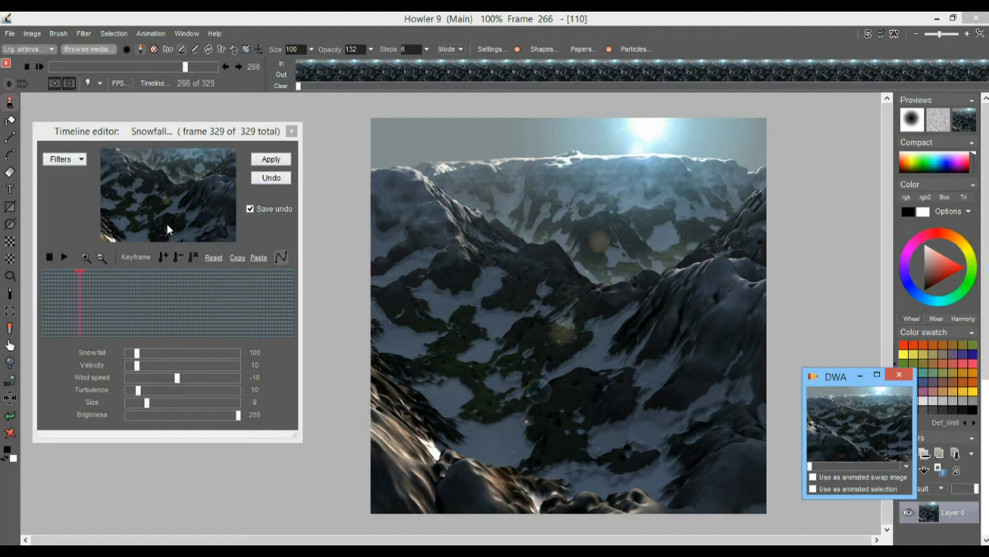
{"action": "left_click_drag", "start_coordinate": [136, 354], "coordinate": [230, 353]}
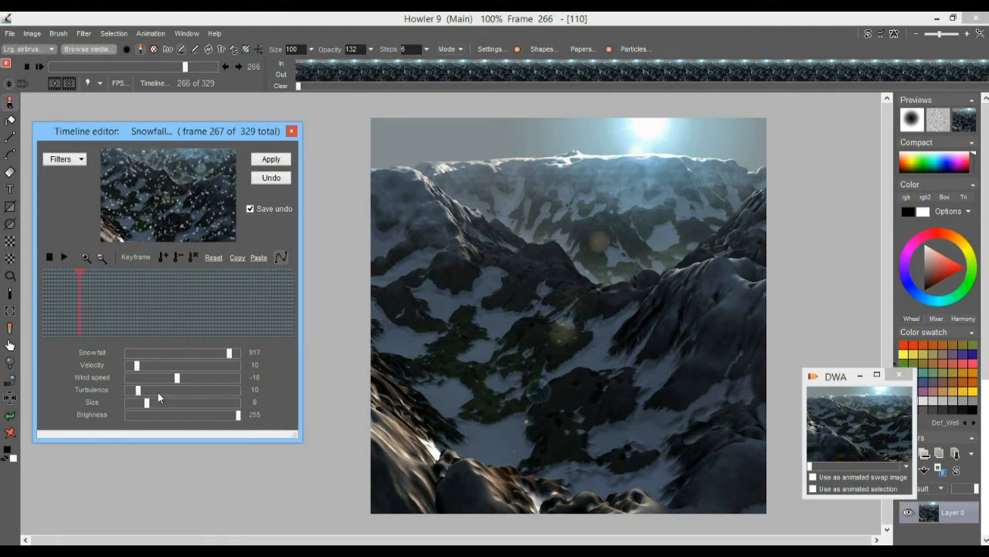
{"action": "left_click_drag", "start_coordinate": [147, 408], "coordinate": [173, 395]}
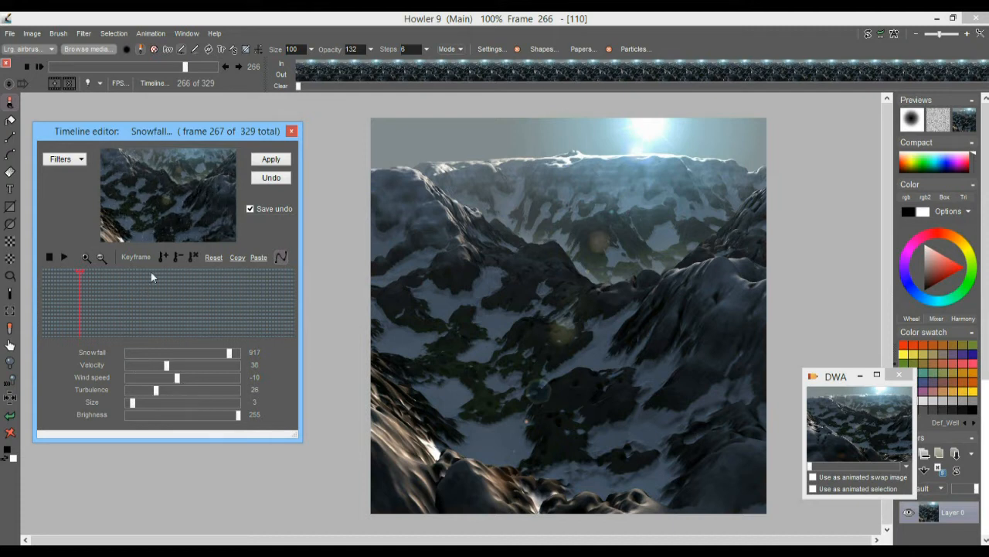
Set the snow's Velocity to 4 and Wind speed to -35, and preview it at frame 8
{"action": "mouse_move", "coordinate": [166, 371]}
{"action": "left_mouse_down"}
{"action": "mouse_move", "coordinate": [186, 371]}
{"action": "mouse_move", "coordinate": [174, 373]}
{"action": "left_mouse_up"}
{"action": "left_click_drag", "start_coordinate": [172, 371], "coordinate": [131, 369]}
{"action": "left_click_drag", "start_coordinate": [178, 378], "coordinate": [133, 377]}
{"action": "left_click_drag", "start_coordinate": [184, 381], "coordinate": [234, 388]}
{"action": "left_click_drag", "start_coordinate": [234, 388], "coordinate": [158, 382]}
{"action": "left_click_drag", "start_coordinate": [66, 283], "coordinate": [48, 297]}
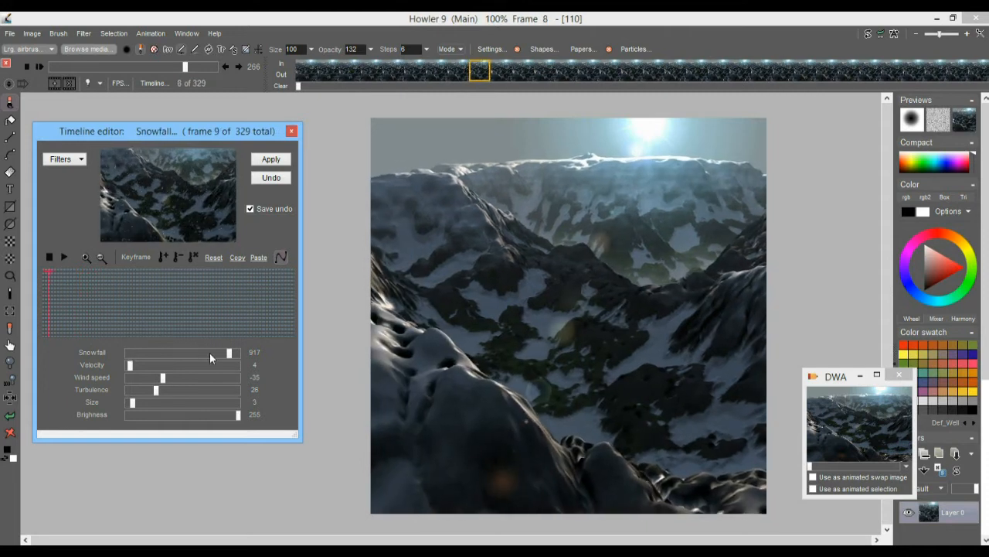
Set Snowfall to 1000, Velocity to 1, Wind speed to -33 and Turbulence to 3, previewing at frame 54
{"action": "left_click_drag", "start_coordinate": [226, 355], "coordinate": [177, 354]}
{"action": "mouse_move", "coordinate": [136, 403]}
{"action": "left_mouse_down"}
{"action": "mouse_move", "coordinate": [177, 402]}
{"action": "mouse_move", "coordinate": [135, 405]}
{"action": "left_mouse_up"}
{"action": "left_click", "coordinate": [83, 306]}
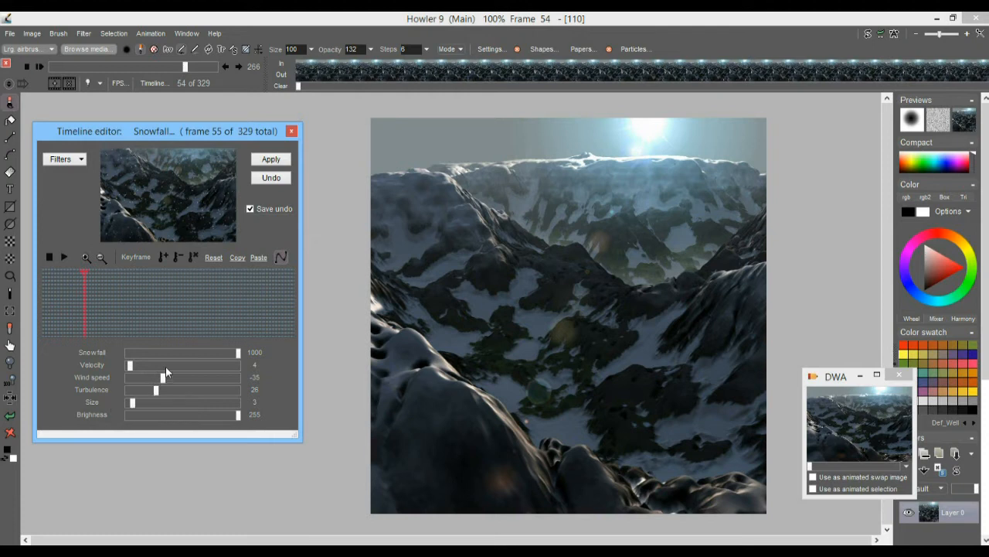
{"action": "mouse_move", "coordinate": [162, 377]}
{"action": "left_mouse_down"}
{"action": "mouse_move", "coordinate": [193, 378]}
{"action": "mouse_move", "coordinate": [119, 375]}
{"action": "mouse_move", "coordinate": [181, 378]}
{"action": "mouse_move", "coordinate": [170, 378]}
{"action": "left_mouse_up"}
{"action": "left_click_drag", "start_coordinate": [166, 380], "coordinate": [131, 394]}
Reduce the snow's Brightness to 228
{"action": "left_click_drag", "start_coordinate": [229, 419], "coordinate": [236, 420]}
{"action": "left_click", "coordinate": [231, 415]}
{"action": "left_click_drag", "start_coordinate": [231, 415], "coordinate": [215, 421]}
{"action": "mouse_move", "coordinate": [216, 414]}
{"action": "left_mouse_down"}
{"action": "mouse_move", "coordinate": [142, 416]}
{"action": "mouse_move", "coordinate": [230, 418]}
{"action": "mouse_move", "coordinate": [224, 421]}
{"action": "left_mouse_up"}
{"action": "left_click_drag", "start_coordinate": [223, 418], "coordinate": [227, 418]}
Try the dense, fine snowfall on the whole animation and undo it after playback
{"action": "left_click", "coordinate": [272, 160]}
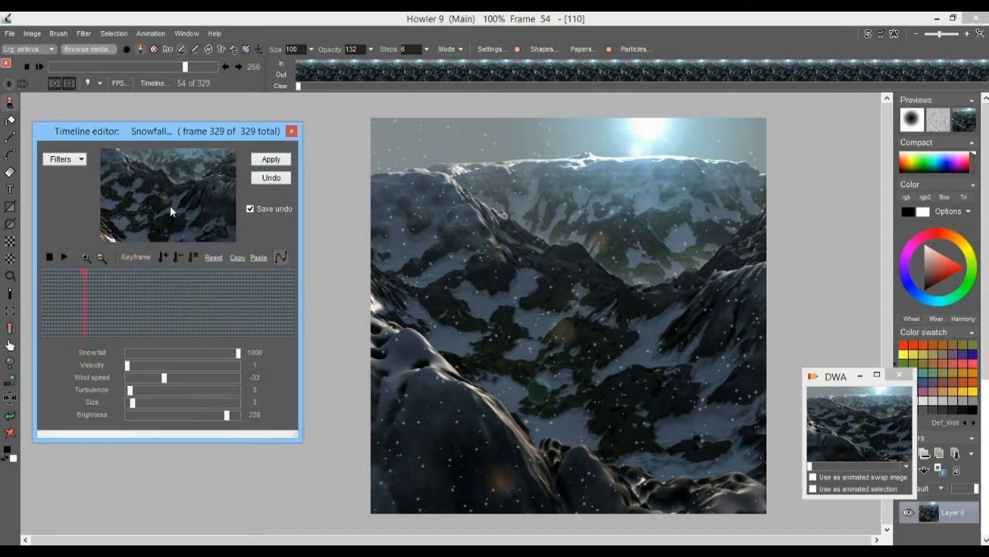
{"action": "left_click", "coordinate": [39, 67]}
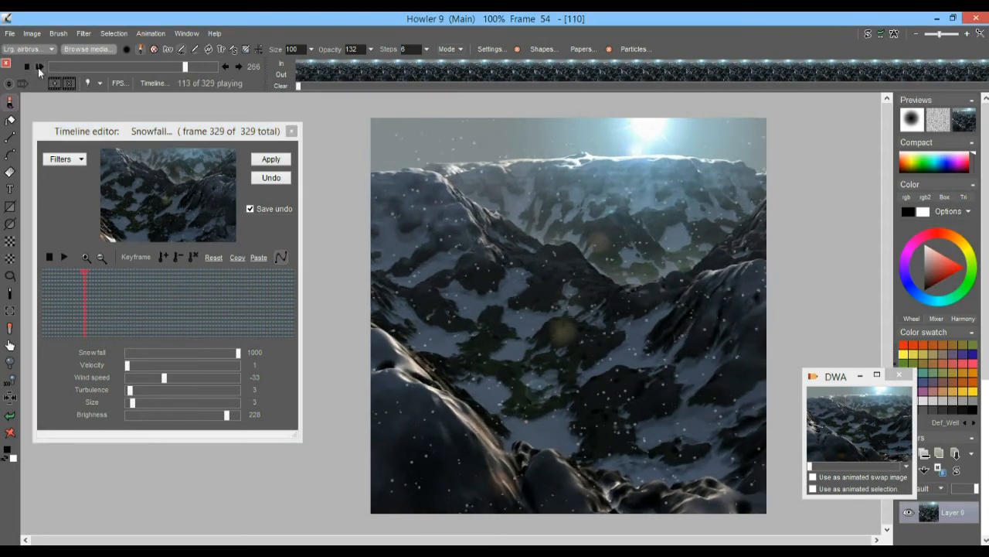
{"action": "left_click", "coordinate": [27, 66]}
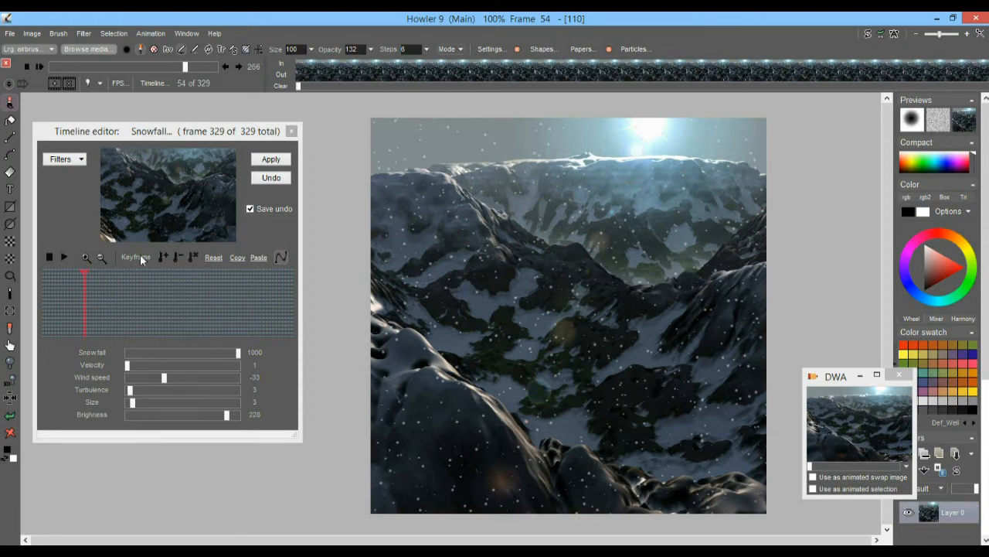
{"action": "left_click", "coordinate": [263, 181]}
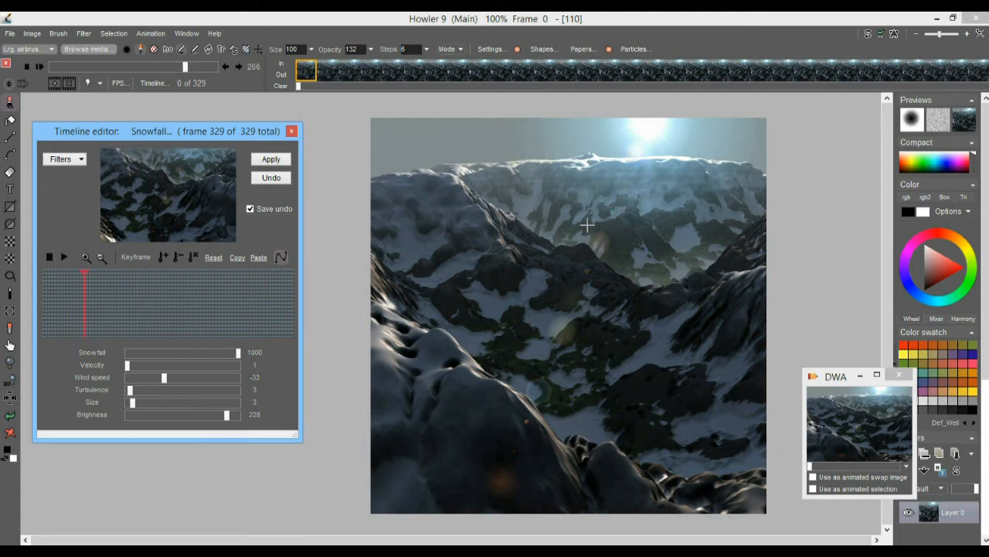
Make a rectangular selection over the sky and distant ridge, and soften its edge with a Gaussian blur of the alpha
{"action": "left_click", "coordinate": [13, 243]}
{"action": "left_click_drag", "start_coordinate": [841, 174], "coordinate": [807, 178]}
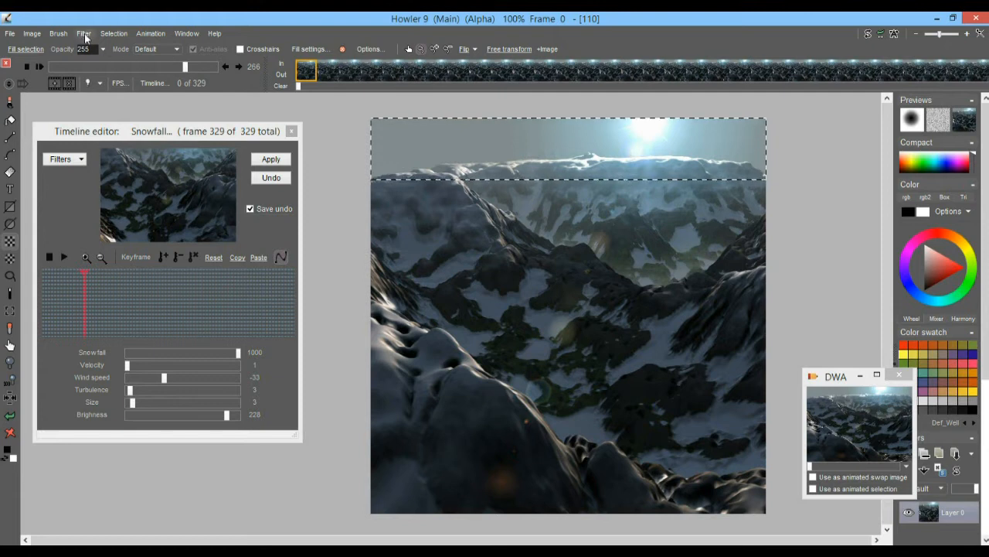
{"action": "left_click", "coordinate": [115, 34]}
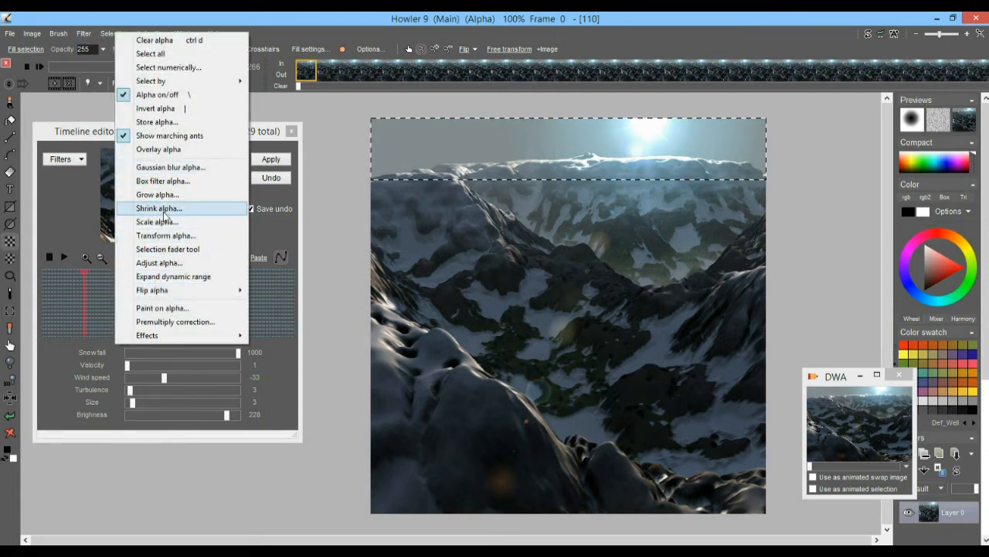
{"action": "left_click", "coordinate": [173, 167]}
{"action": "left_click_drag", "start_coordinate": [450, 248], "coordinate": [464, 249]}
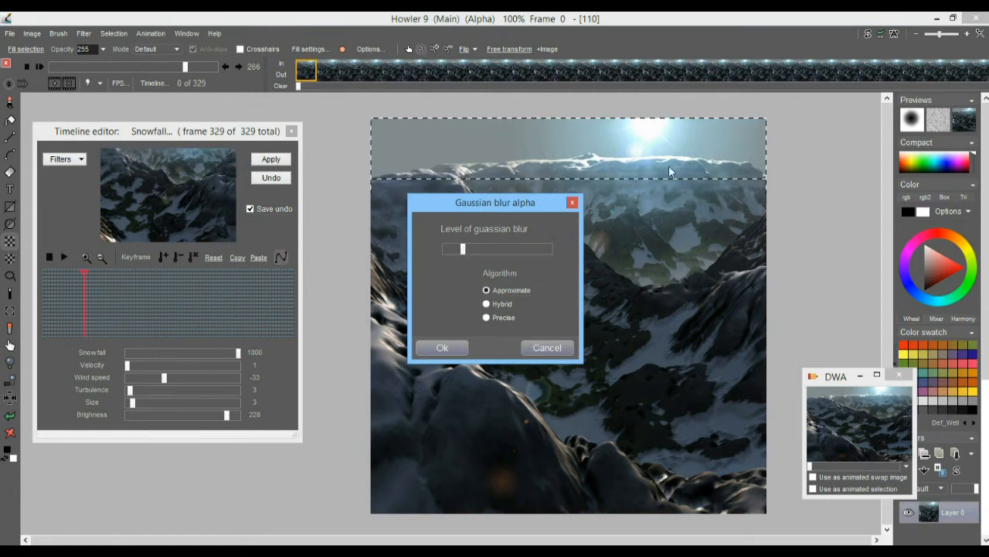
{"action": "left_click", "coordinate": [442, 347]}
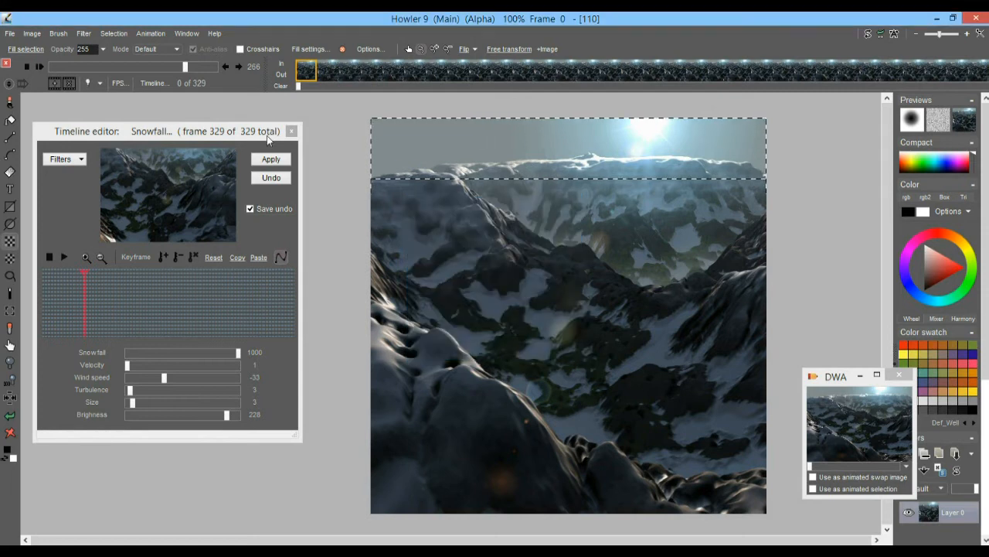
Turn on the alpha overlay and examine the blurred selection edge along the ridge up close
{"action": "left_click", "coordinate": [115, 33]}
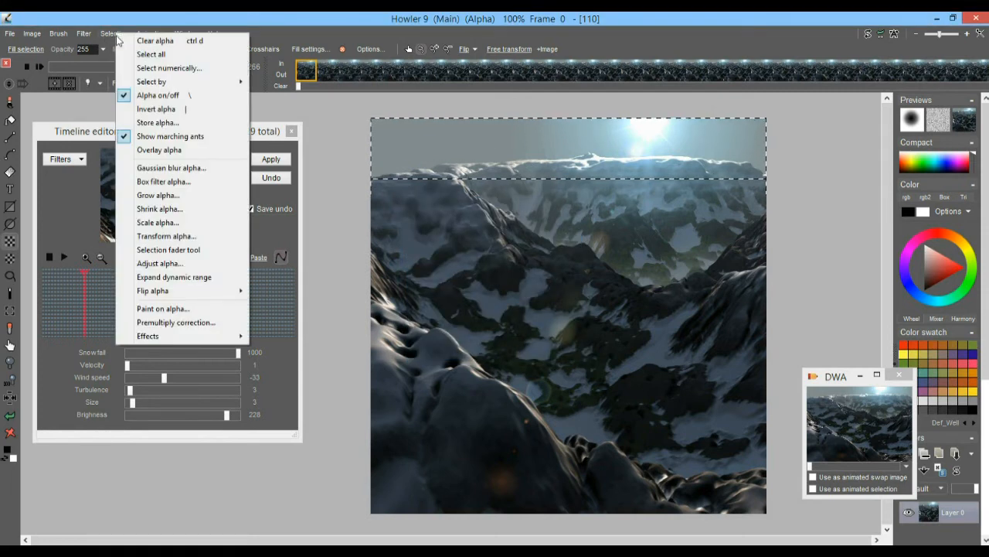
{"action": "left_click", "coordinate": [170, 152]}
{"action": "left_click_drag", "start_coordinate": [491, 175], "coordinate": [490, 226]}
{"action": "scroll", "coordinate": [490, 225], "scroll_direction": "up", "scroll_amount": 2}
{"action": "left_click_drag", "start_coordinate": [608, 182], "coordinate": [592, 317]}
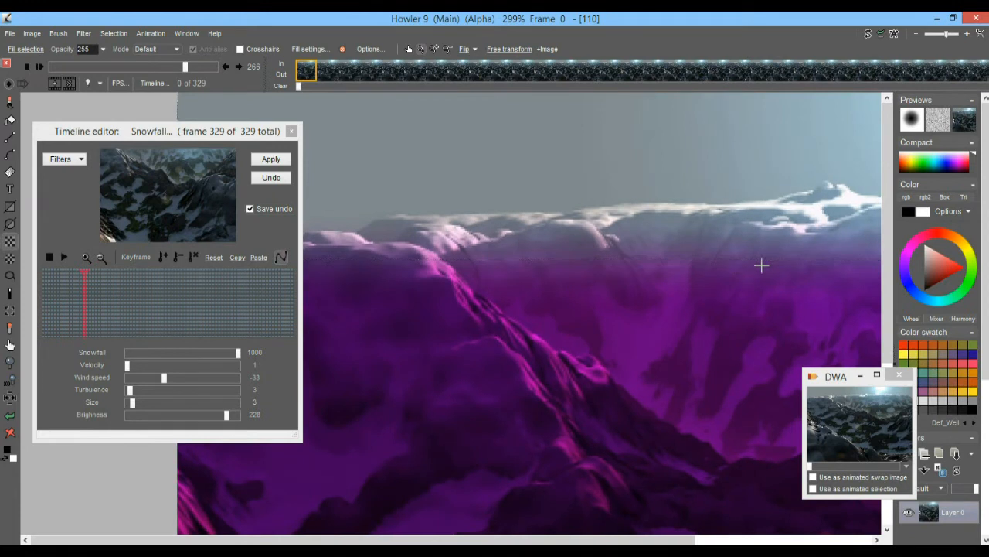
{"action": "scroll", "coordinate": [761, 265], "scroll_direction": "down", "scroll_amount": 2}
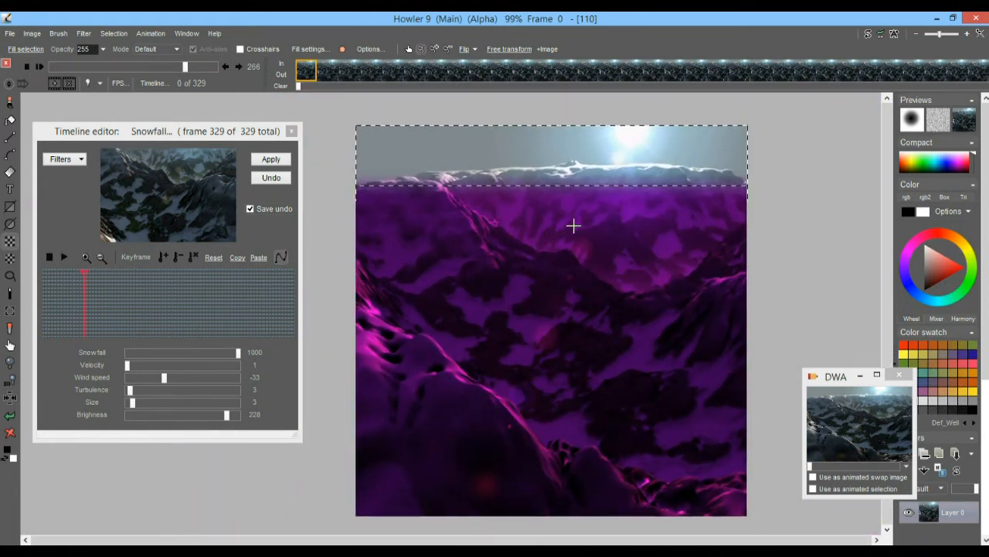
{"action": "left_click", "coordinate": [111, 34]}
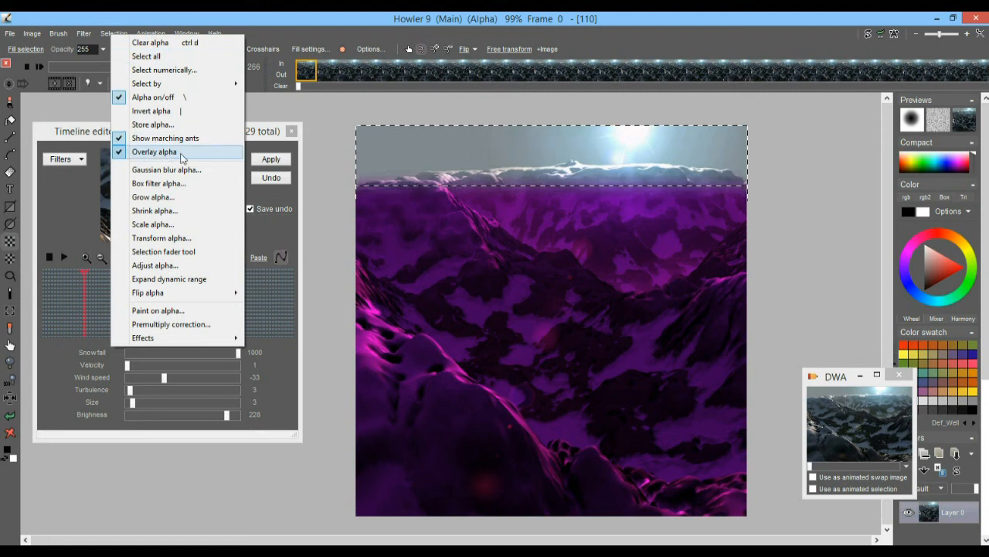
{"action": "left_click", "coordinate": [172, 16]}
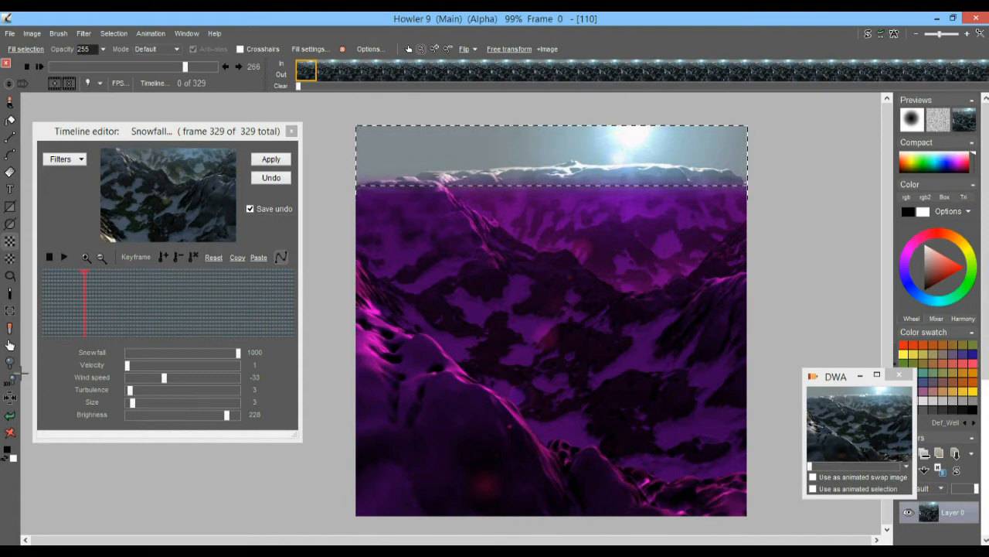
Switch to the Selection fader tool and clear the rectangular selection
{"action": "right_click", "coordinate": [11, 177]}
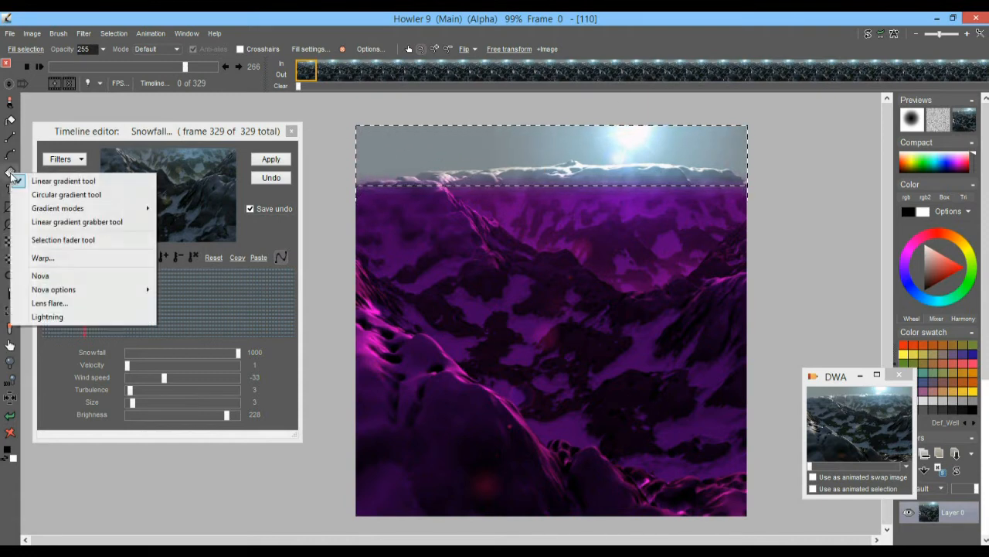
{"action": "left_click", "coordinate": [65, 240]}
{"action": "left_click", "coordinate": [108, 33]}
{"action": "left_click", "coordinate": [134, 38]}
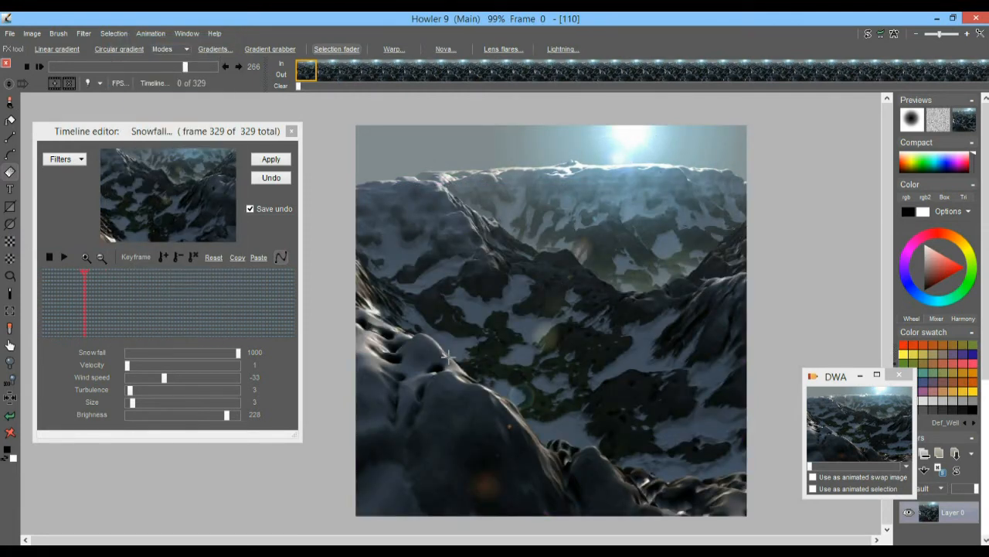
Try faded selections across the skyline, one below the ridge and one at the horizon, and clear each one
{"action": "left_click_drag", "start_coordinate": [603, 168], "coordinate": [598, 227]}
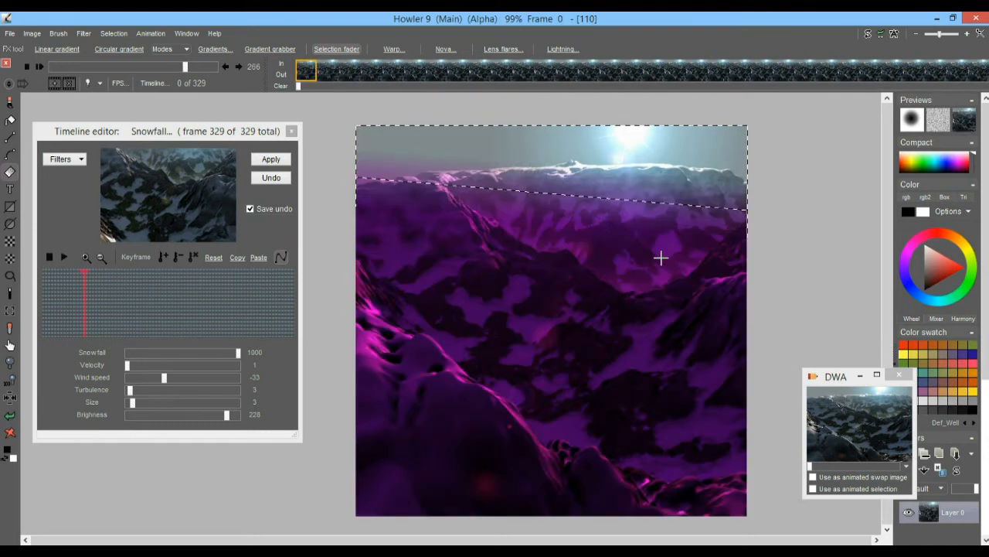
{"action": "key", "text": "ctrl+d"}
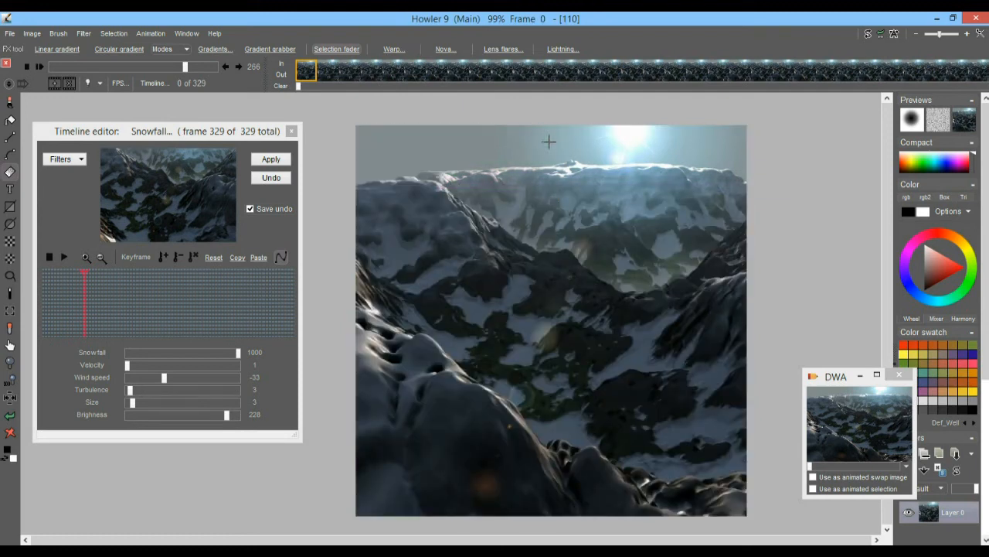
{"action": "left_click_drag", "start_coordinate": [537, 188], "coordinate": [534, 282]}
{"action": "scroll", "coordinate": [533, 282], "scroll_direction": "up", "scroll_amount": 2}
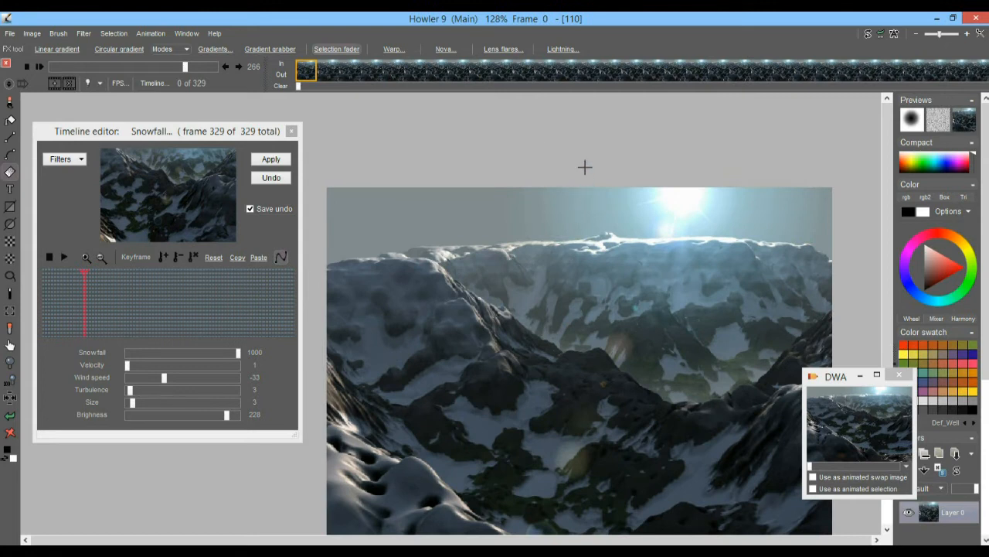
{"action": "left_click_drag", "start_coordinate": [589, 223], "coordinate": [588, 261]}
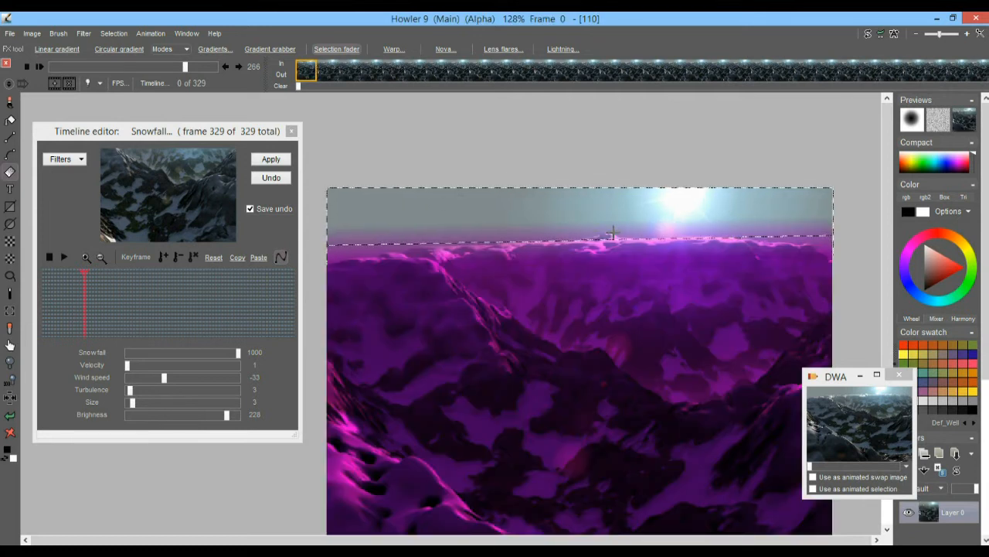
{"action": "key", "text": "ctrl+d"}
Fade a selection from the ridge line down into the far slopes and apply the snowfall to the whole animation
{"action": "left_click_drag", "start_coordinate": [572, 307], "coordinate": [570, 248]}
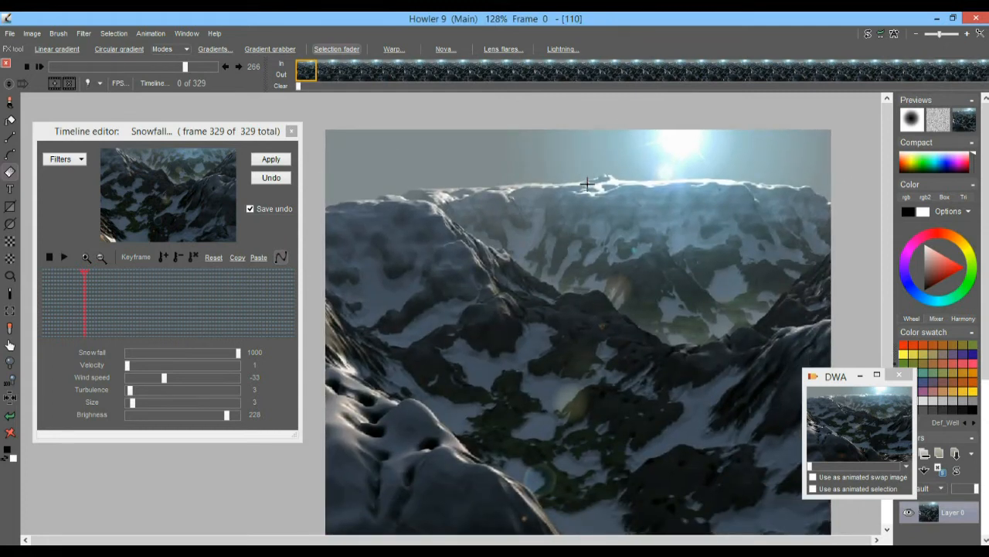
{"action": "left_click_drag", "start_coordinate": [587, 188], "coordinate": [585, 262]}
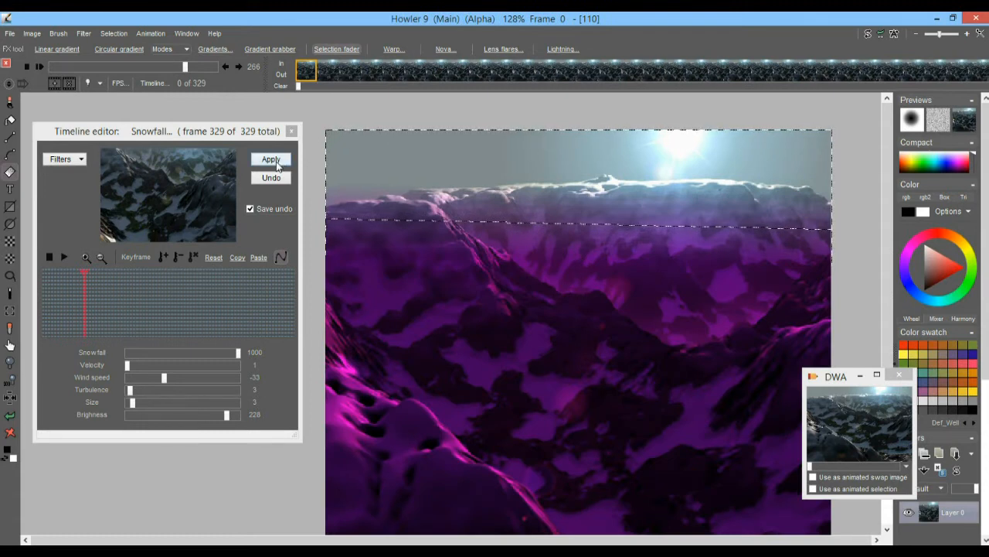
{"action": "left_click", "coordinate": [272, 160]}
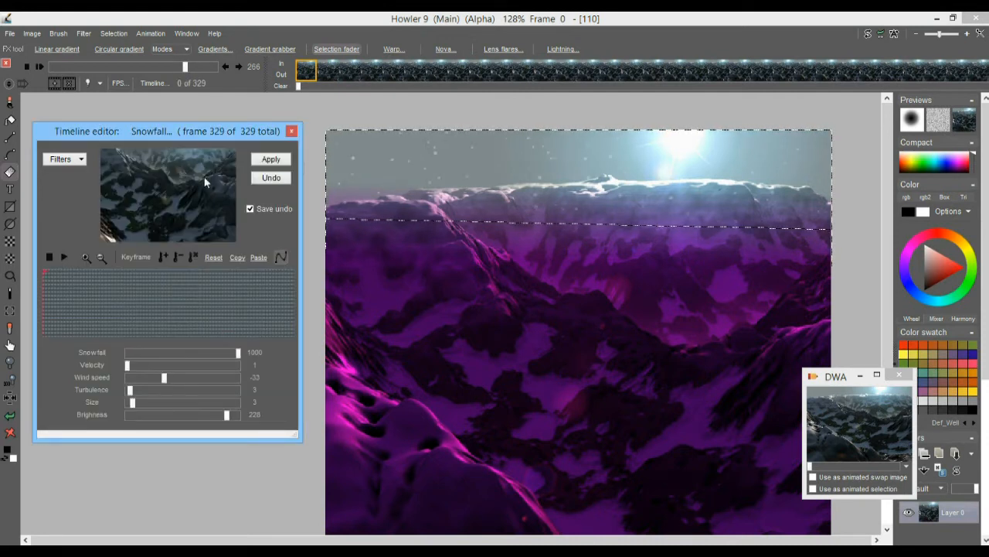
Set the snow's Size to 2, apply two more passes of snowfall to all frames, and play the animation
{"action": "left_click", "coordinate": [131, 409]}
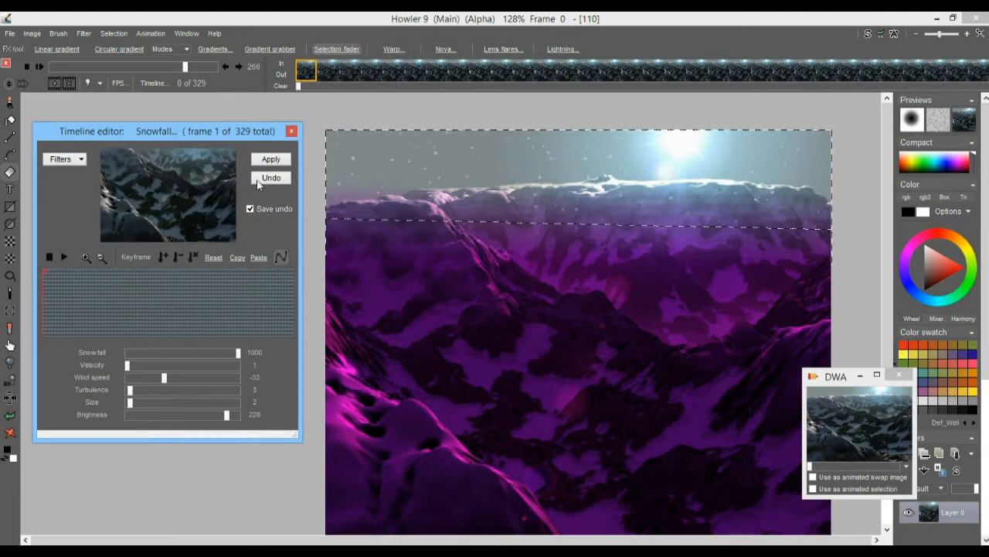
{"action": "left_click", "coordinate": [271, 160]}
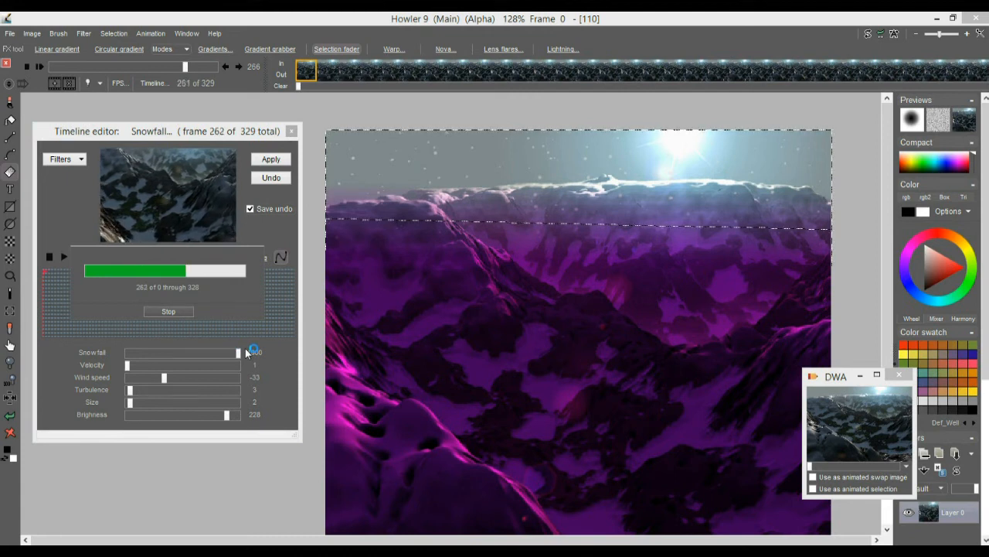
{"action": "left_click", "coordinate": [272, 158]}
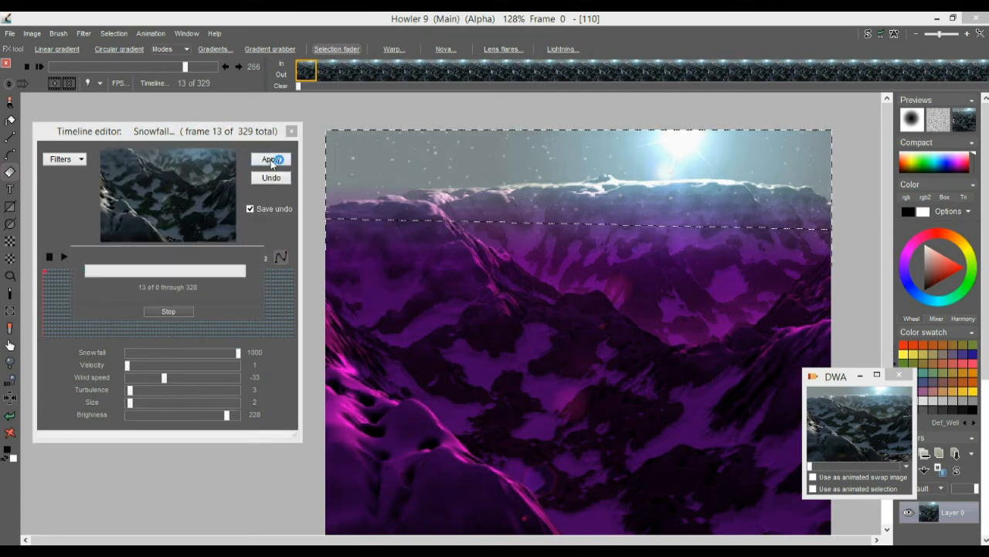
{"action": "left_click", "coordinate": [39, 66]}
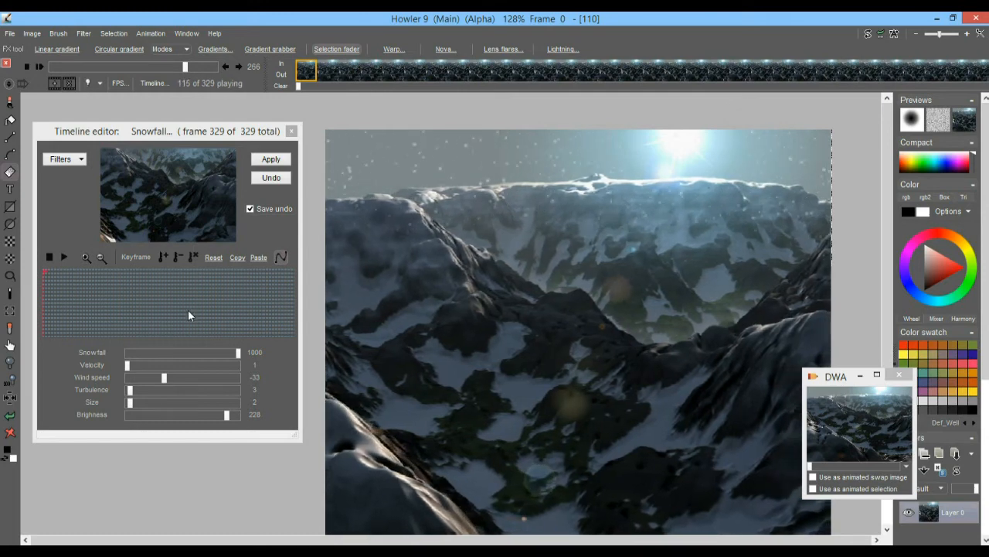
At frame 74, replace the selection with one fading diagonally across the middle valley, and apply the snowfall within it
{"action": "left_click", "coordinate": [98, 315]}
{"action": "left_click_drag", "start_coordinate": [669, 150], "coordinate": [551, 330]}
{"action": "key", "text": "ctrl+d"}
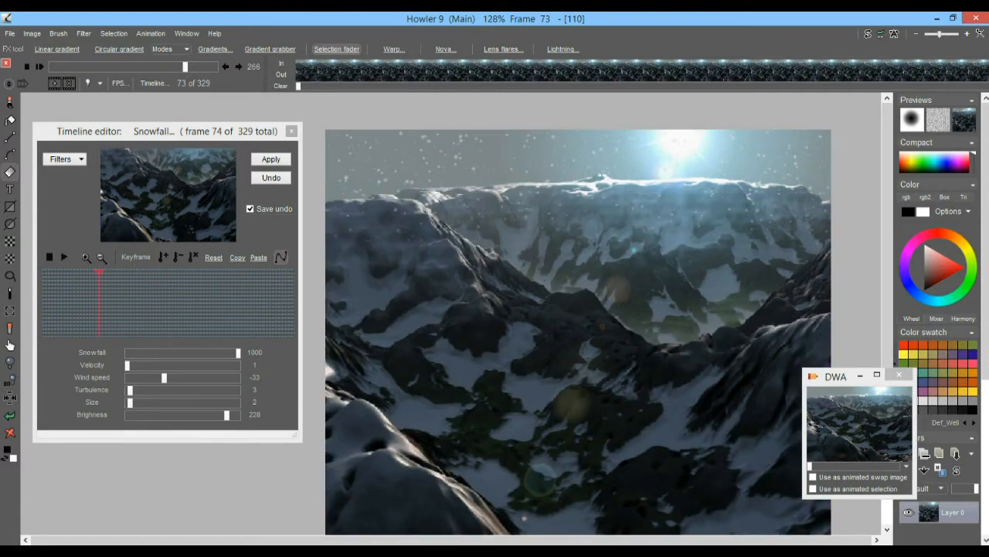
{"action": "left_click_drag", "start_coordinate": [621, 269], "coordinate": [599, 377]}
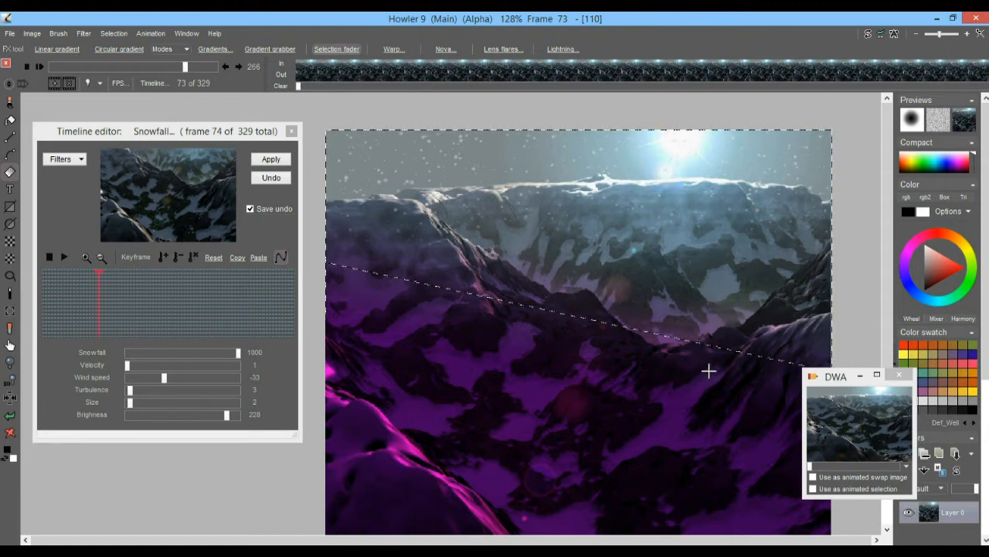
{"action": "left_click", "coordinate": [272, 159]}
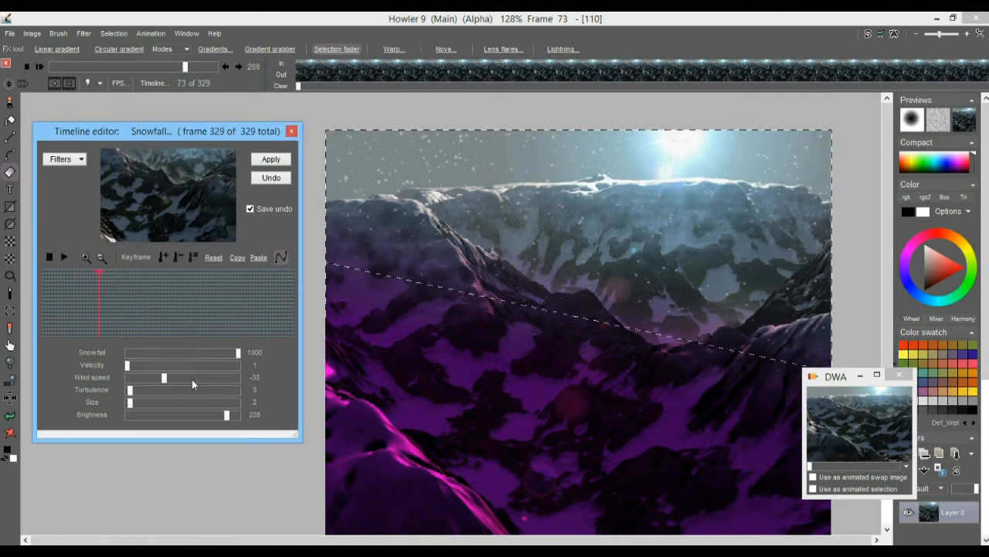
Set Velocity to 2, Wind speed to -52, Turbulence to 6, Size to 4 and Brightness to 236, and apply the snowfall
{"action": "left_click", "coordinate": [136, 402]}
{"action": "left_click_drag", "start_coordinate": [132, 392], "coordinate": [134, 394]}
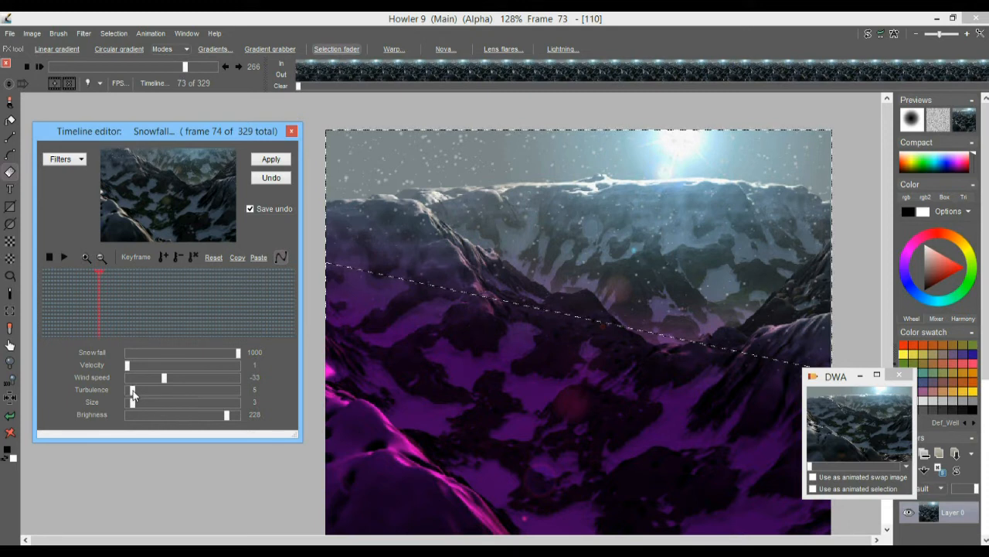
{"action": "left_click", "coordinate": [156, 377]}
{"action": "left_click_drag", "start_coordinate": [155, 380], "coordinate": [153, 379]}
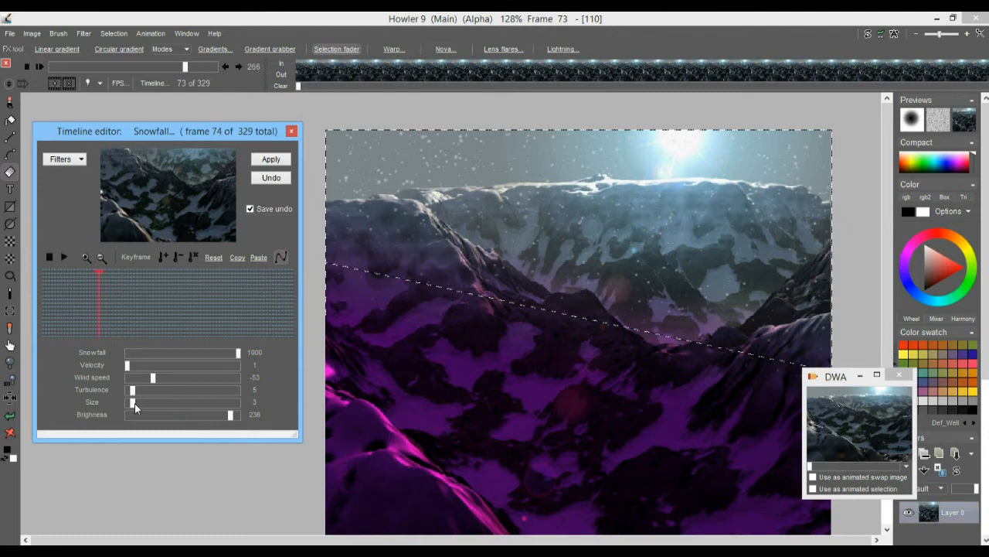
{"action": "left_click_drag", "start_coordinate": [135, 403], "coordinate": [138, 403]}
{"action": "left_click_drag", "start_coordinate": [133, 392], "coordinate": [136, 394]}
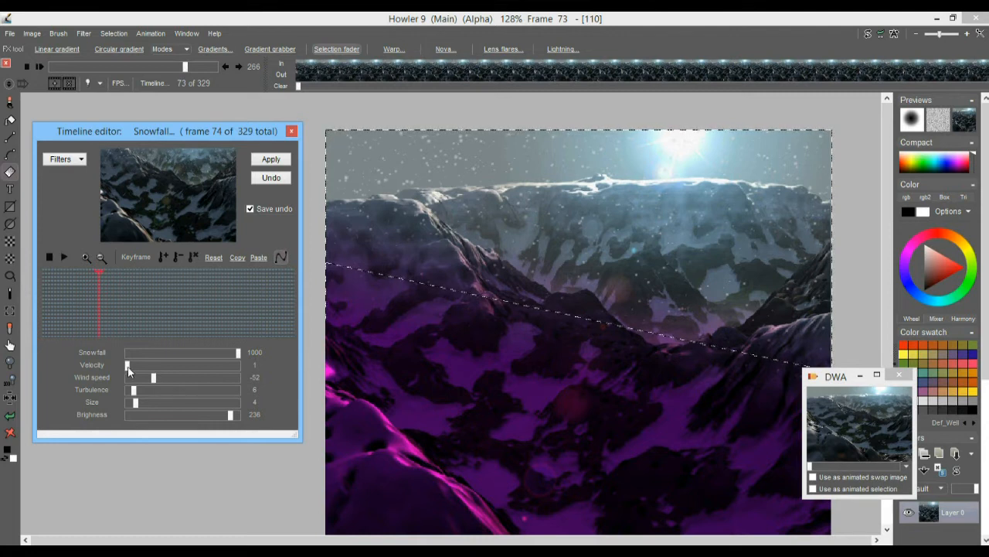
{"action": "left_click_drag", "start_coordinate": [128, 370], "coordinate": [129, 372]}
{"action": "left_click", "coordinate": [273, 160]}
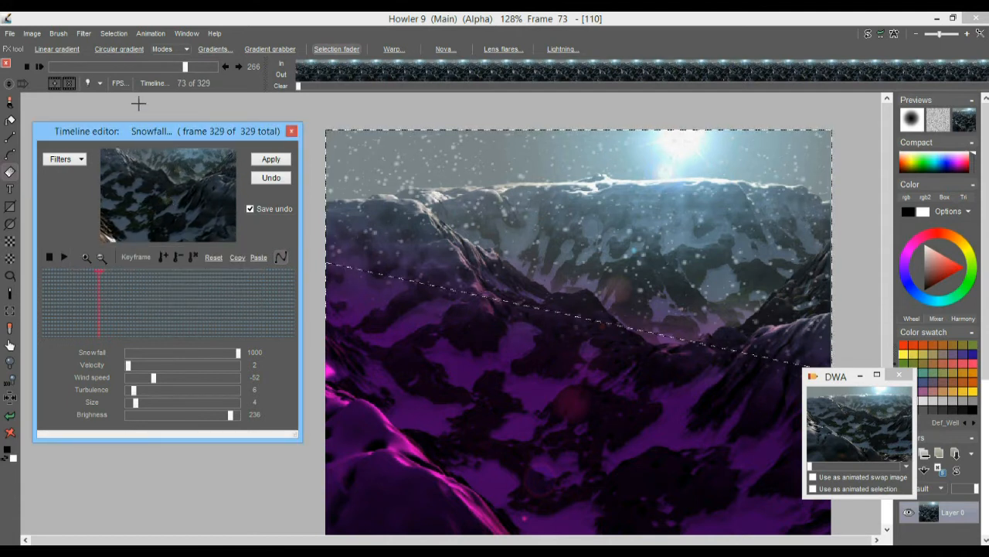
Play back the layered snowfall and examine the flakes over the far slopes both close up and in full view
{"action": "left_click", "coordinate": [39, 67]}
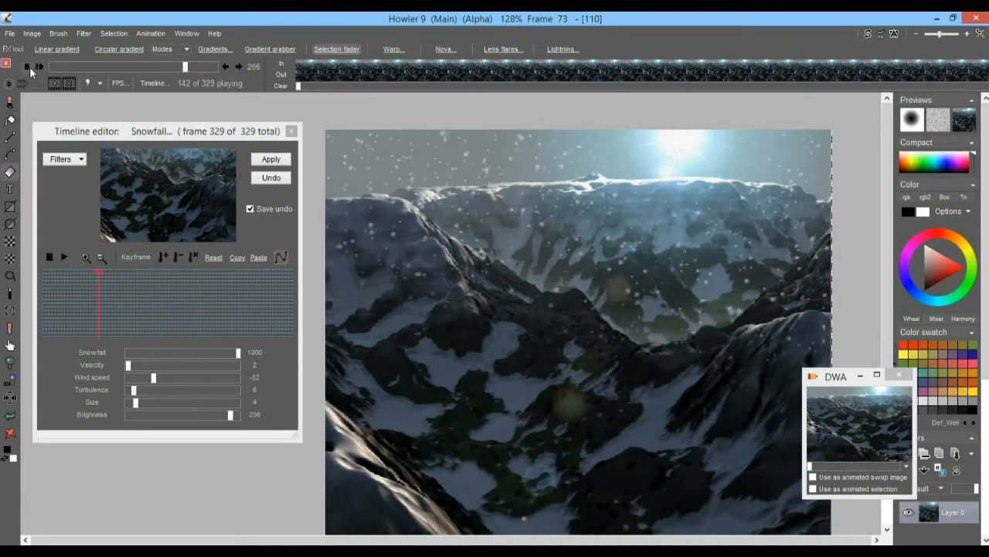
{"action": "left_click", "coordinate": [26, 67]}
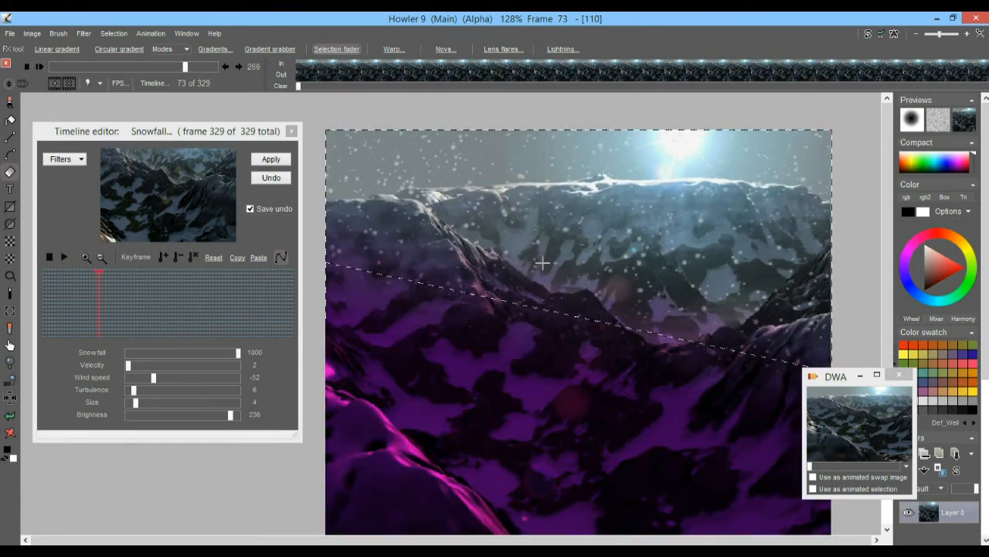
{"action": "scroll", "coordinate": [542, 264], "scroll_direction": "up", "scroll_amount": 5}
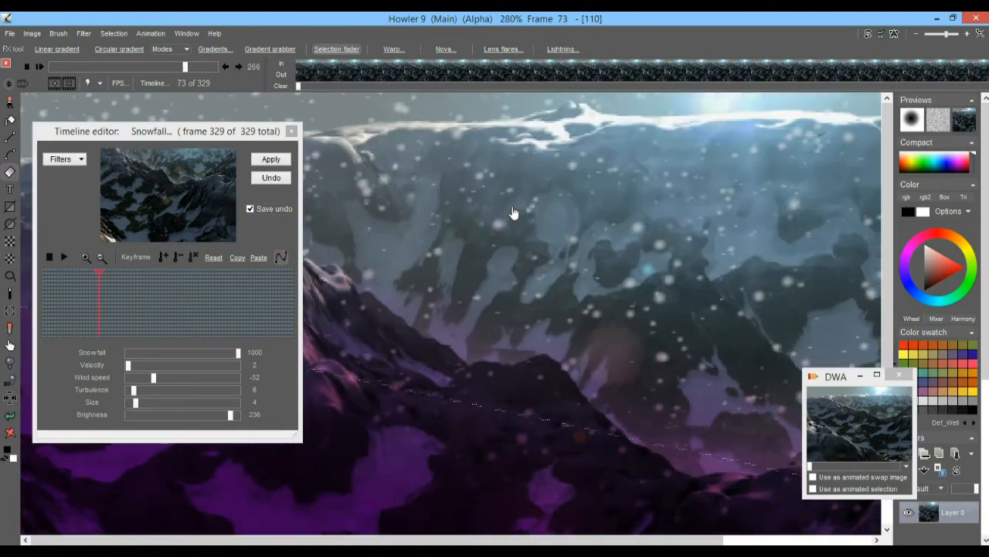
{"action": "left_click", "coordinate": [39, 68]}
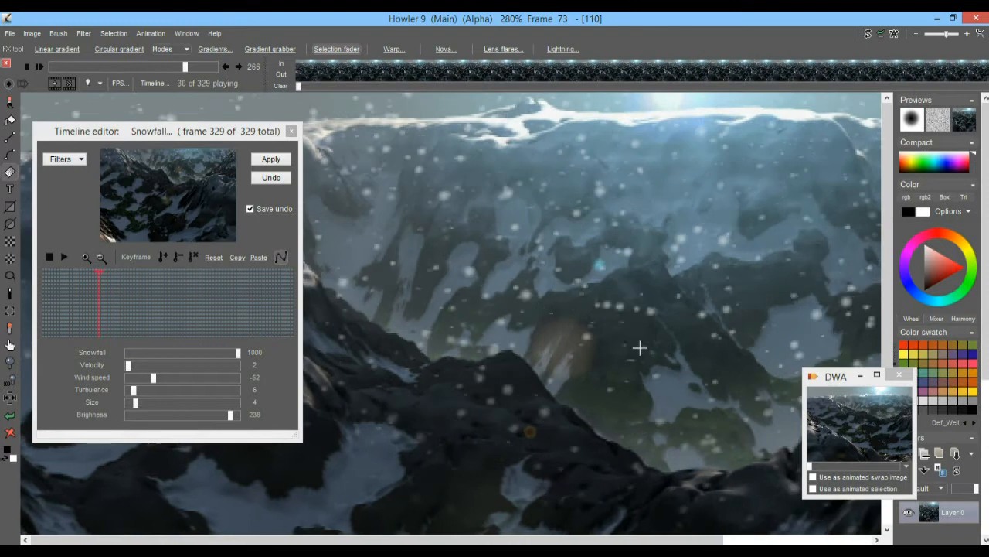
{"action": "scroll", "coordinate": [629, 222], "scroll_direction": "down", "scroll_amount": 3}
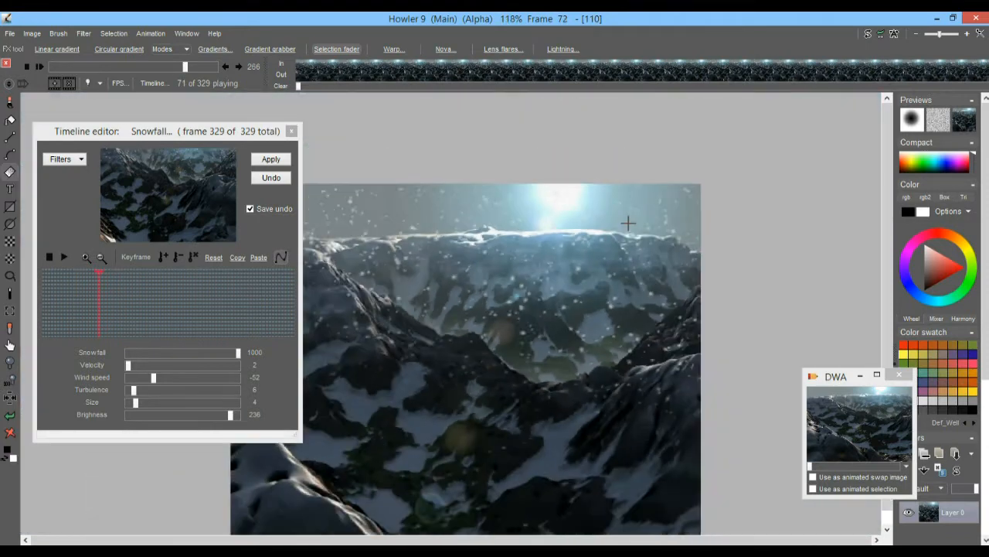
{"action": "scroll", "coordinate": [628, 223], "scroll_direction": "down", "scroll_amount": 1}
{"action": "left_click_drag", "start_coordinate": [561, 283], "coordinate": [725, 191]}
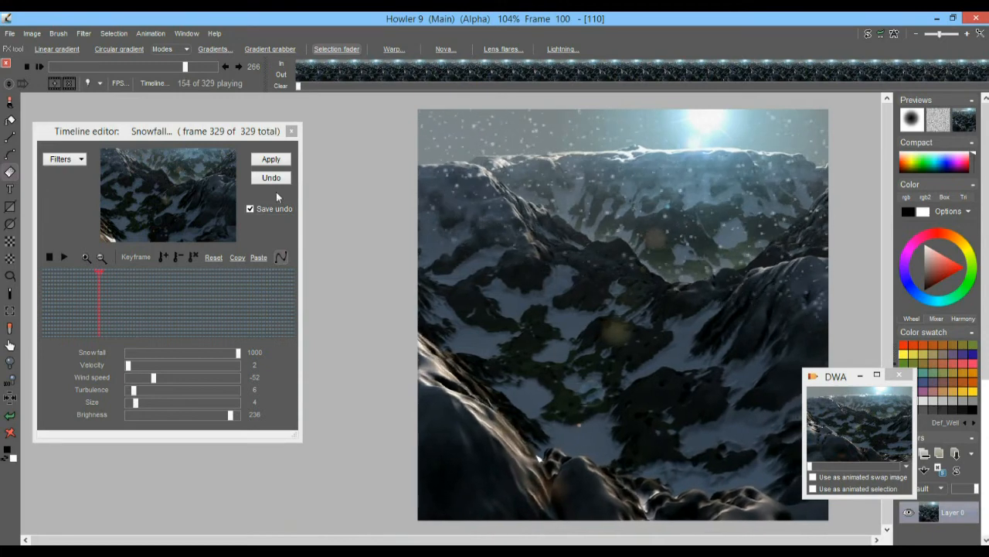
At frame 144, replace the selection with one fading out lower down, from the valley centre to the foreground slopes
{"action": "left_click_drag", "start_coordinate": [139, 317], "coordinate": [154, 302]}
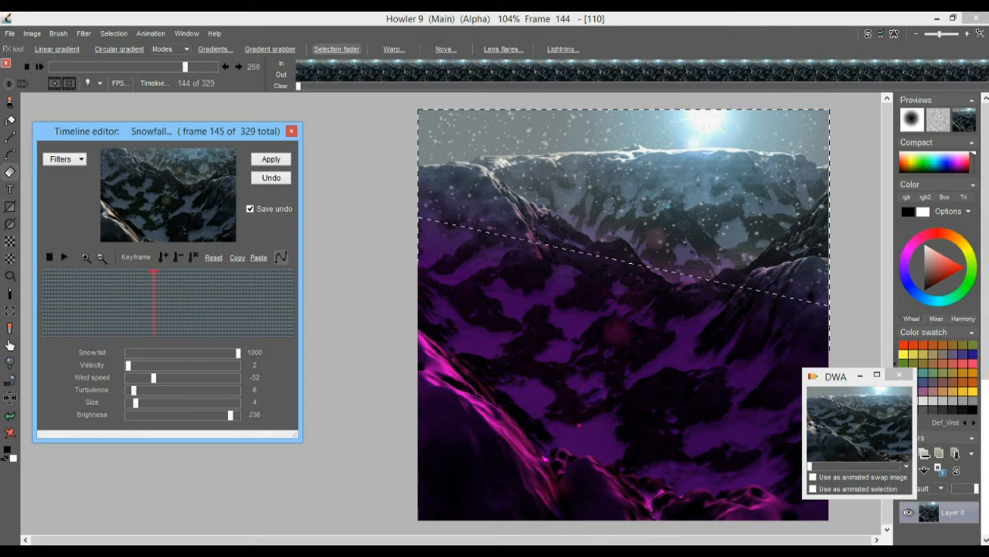
{"action": "left_click", "coordinate": [709, 23]}
{"action": "key", "text": "ctrl+d"}
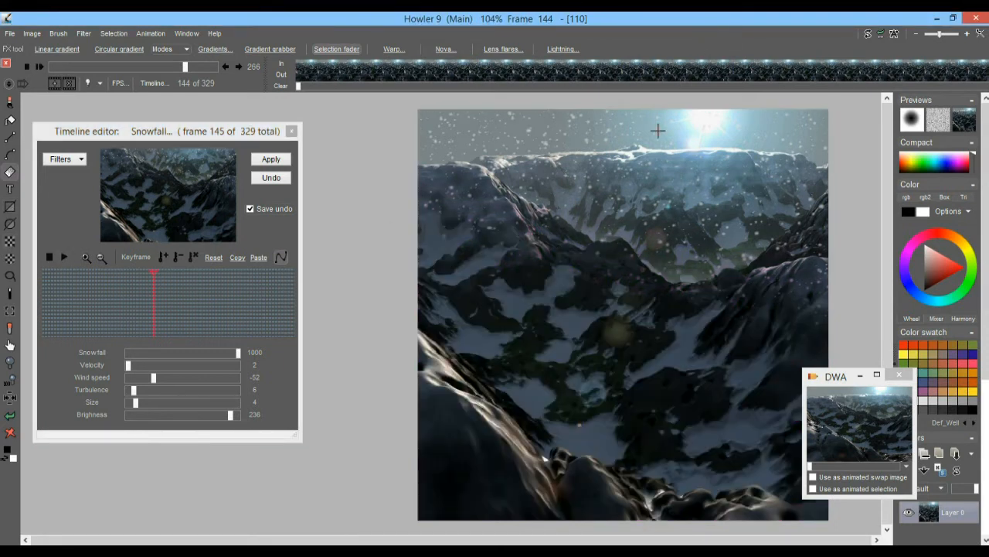
{"action": "left_click_drag", "start_coordinate": [631, 312], "coordinate": [614, 454]}
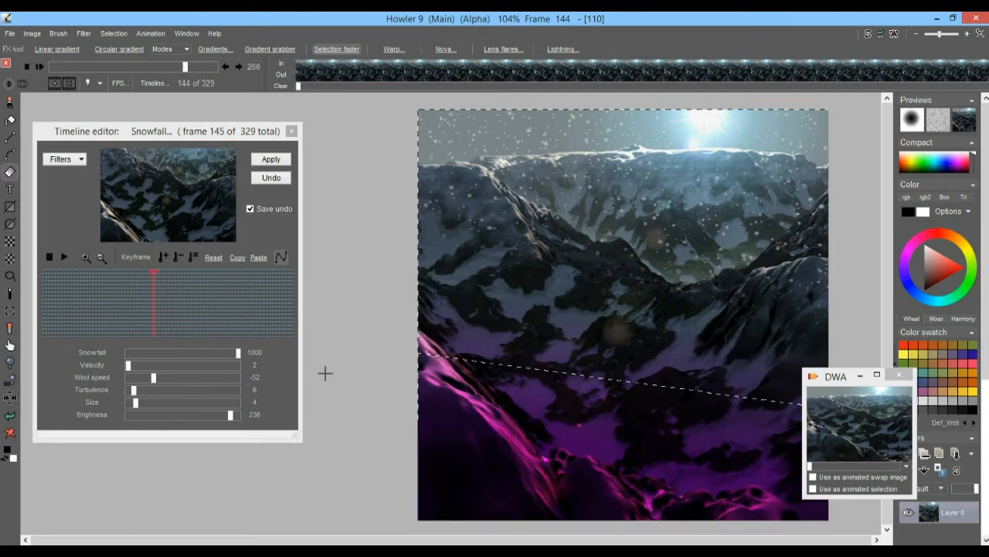
Set Snowfall to 625, Wind speed to -70, Turbulence to 9, Size to 5 and Brightness to 245, and apply the snowfall
{"action": "left_click", "coordinate": [136, 390]}
{"action": "left_click_drag", "start_coordinate": [223, 355], "coordinate": [197, 357]}
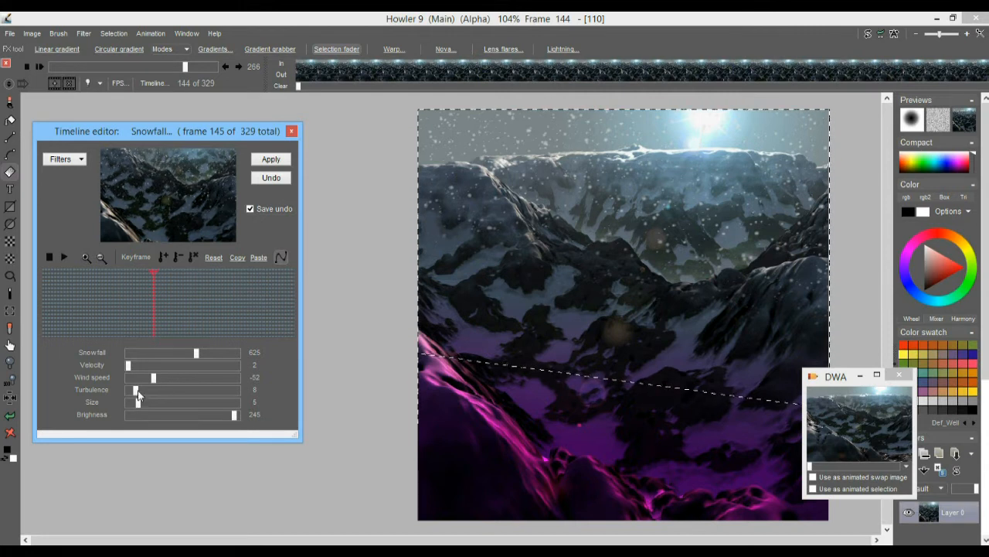
{"action": "left_click_drag", "start_coordinate": [147, 378], "coordinate": [131, 369]}
{"action": "left_click", "coordinate": [274, 160]}
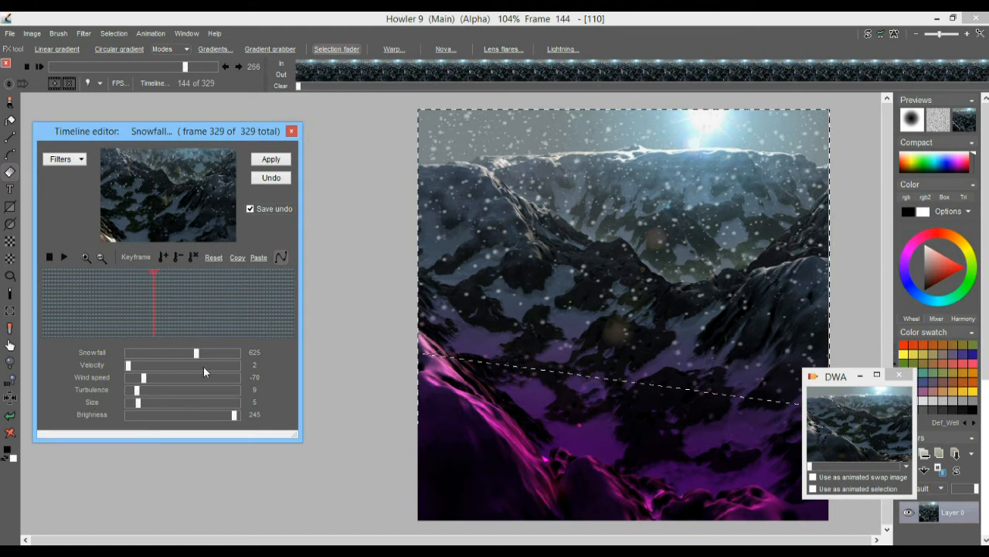
Set Snowfall to 114, Velocity to 4, Wind speed to -64, Turbulence to 15, Size to 7 and Brightness to 255
{"action": "left_click_drag", "start_coordinate": [192, 356], "coordinate": [142, 355]}
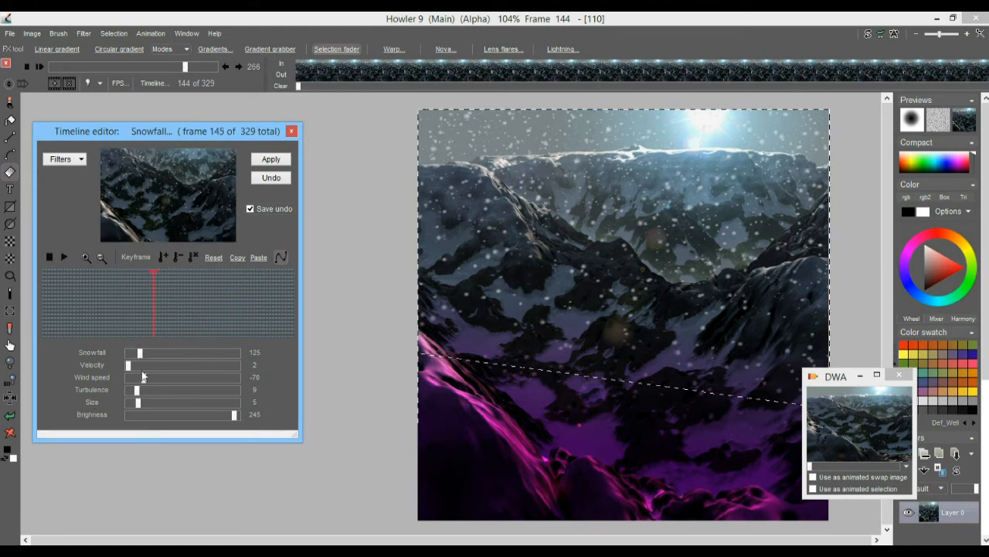
{"action": "left_click", "coordinate": [144, 403]}
{"action": "left_click_drag", "start_coordinate": [234, 415], "coordinate": [231, 420]}
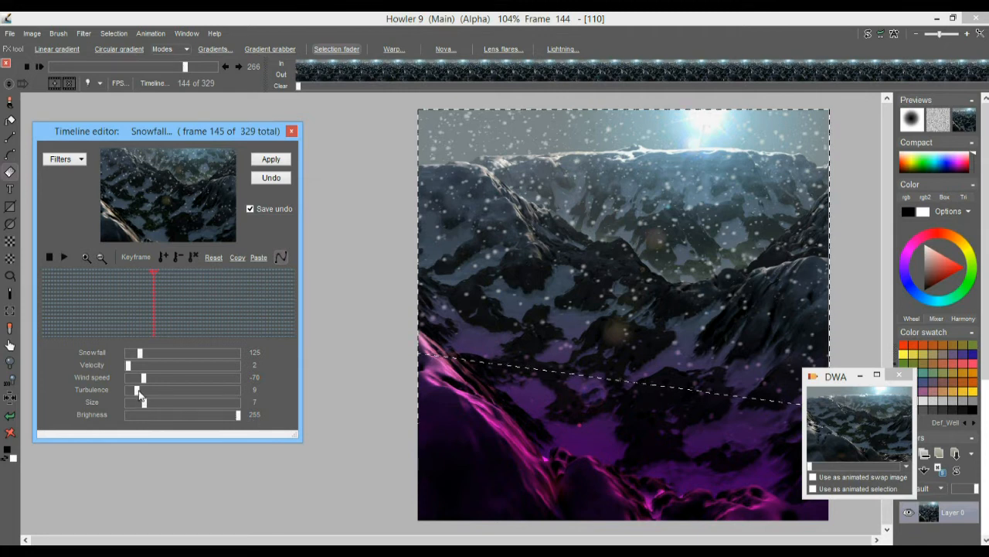
{"action": "left_click_drag", "start_coordinate": [139, 391], "coordinate": [151, 379]}
{"action": "mouse_move", "coordinate": [166, 379]}
{"action": "left_mouse_down"}
{"action": "mouse_move", "coordinate": [136, 379]}
{"action": "mouse_move", "coordinate": [161, 379]}
{"action": "left_mouse_up"}
{"action": "left_click_drag", "start_coordinate": [150, 380], "coordinate": [140, 358]}
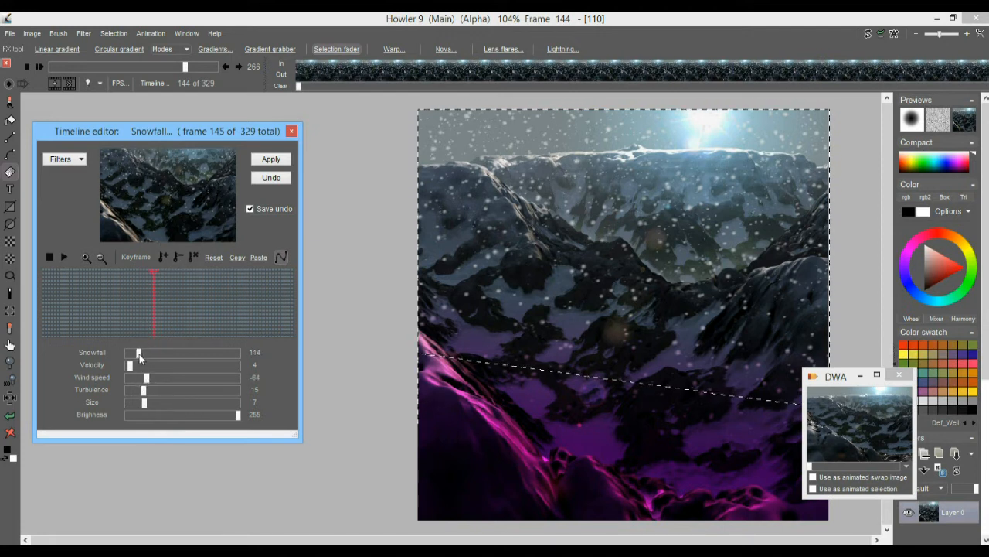
Try the snowfall pass within the selection, play it back, and undo it
{"action": "left_click", "coordinate": [271, 160]}
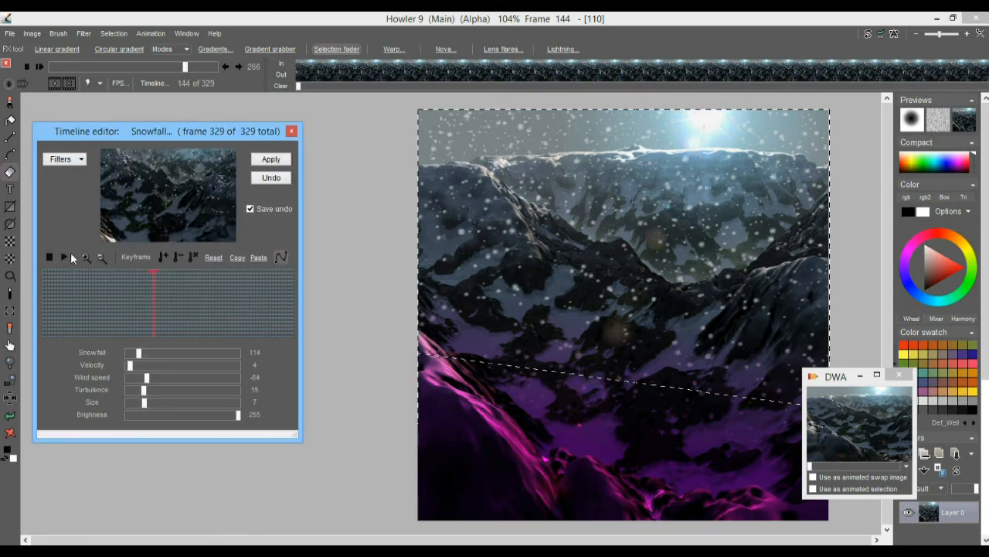
{"action": "left_click", "coordinate": [63, 256]}
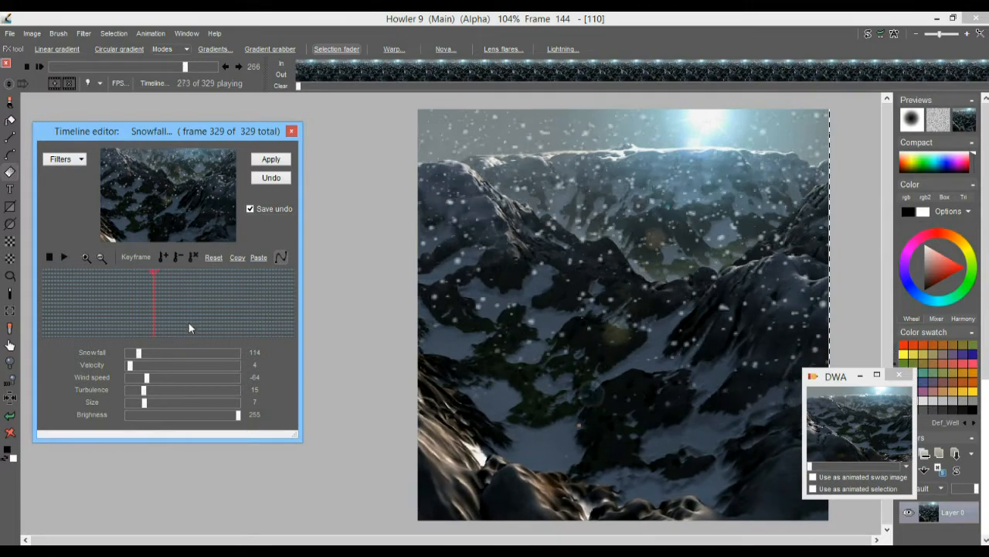
{"action": "left_click", "coordinate": [121, 311]}
{"action": "left_click", "coordinate": [269, 177]}
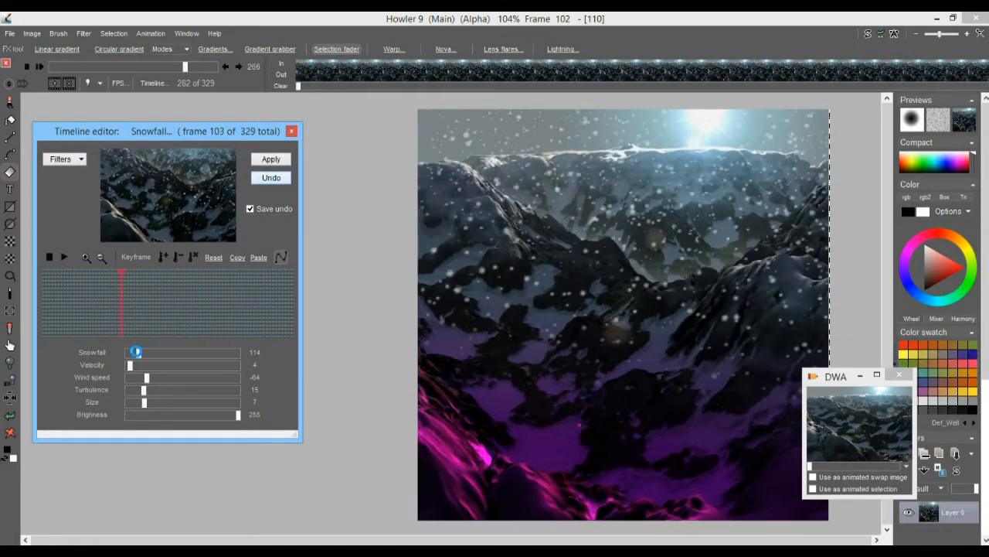
Set Snowfall to 48, Wind speed to -82, Turbulence to 26 and Size to 9, and apply the snowfall to all frames
{"action": "left_click_drag", "start_coordinate": [136, 358], "coordinate": [133, 356]}
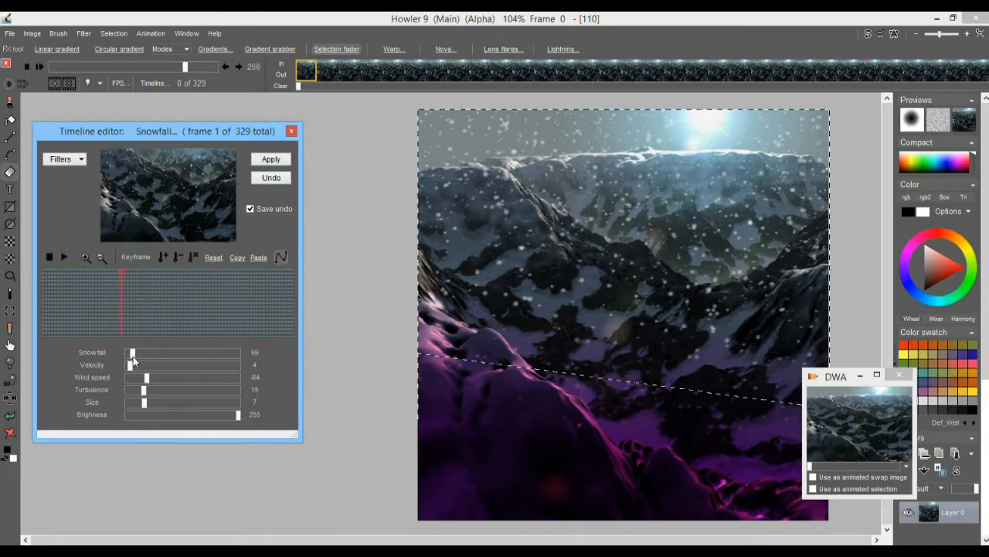
{"action": "left_click_drag", "start_coordinate": [142, 379], "coordinate": [162, 395]}
{"action": "left_click", "coordinate": [271, 159]}
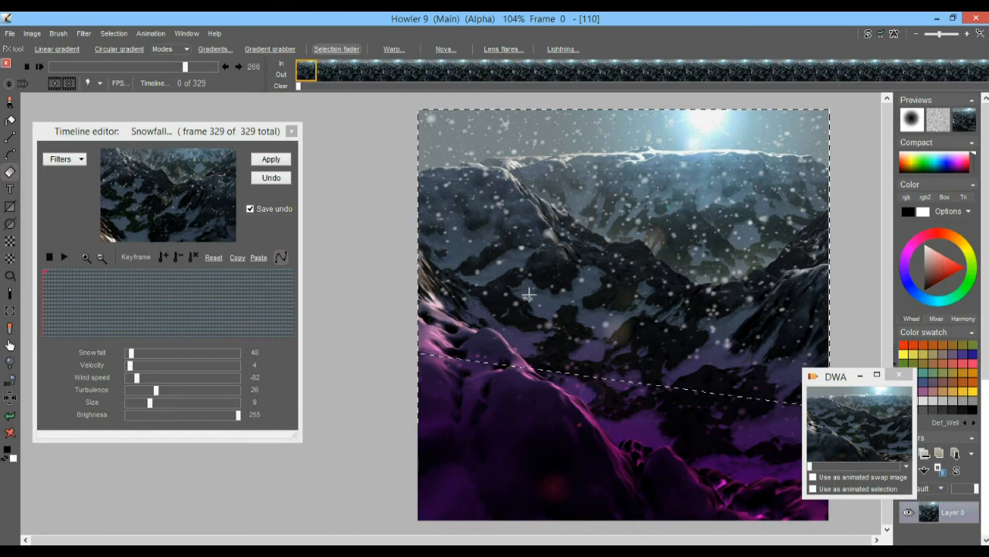
Deselect and apply snowfall with Snowfall 10, Velocity 2, Wind speed -88, Turbulence 29 and Size 14, and play the animation
{"action": "left_click_drag", "start_coordinate": [528, 294], "coordinate": [577, 307]}
{"action": "key", "text": "ctrl+d"}
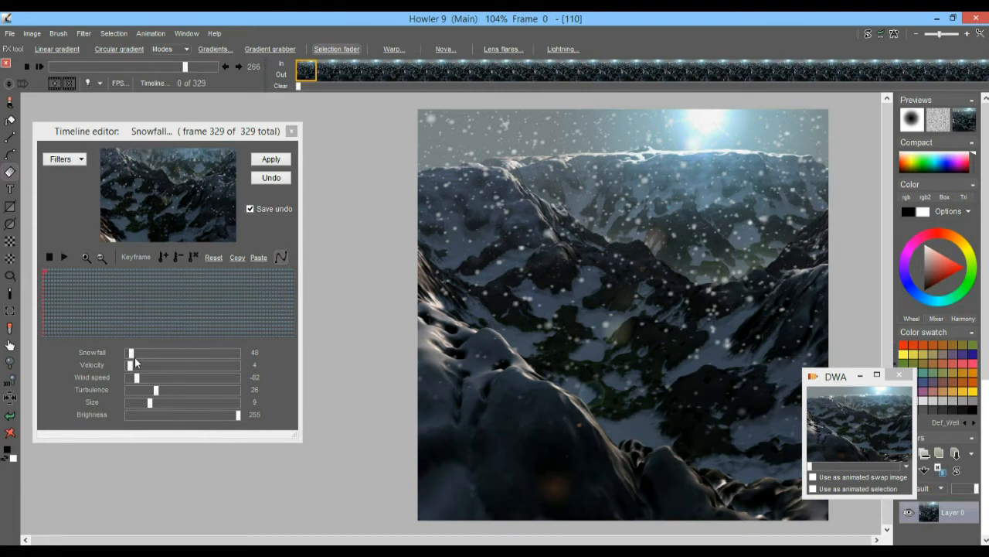
{"action": "mouse_move", "coordinate": [133, 354]}
{"action": "left_mouse_down"}
{"action": "mouse_move", "coordinate": [105, 359]}
{"action": "mouse_move", "coordinate": [133, 350]}
{"action": "left_mouse_up"}
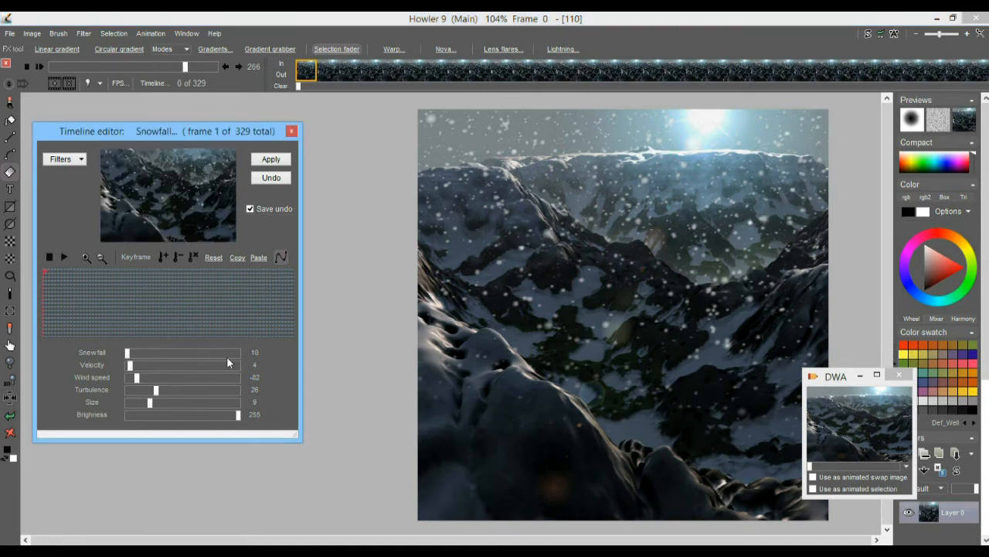
{"action": "left_click_drag", "start_coordinate": [157, 407], "coordinate": [129, 374]}
{"action": "left_click", "coordinate": [273, 160]}
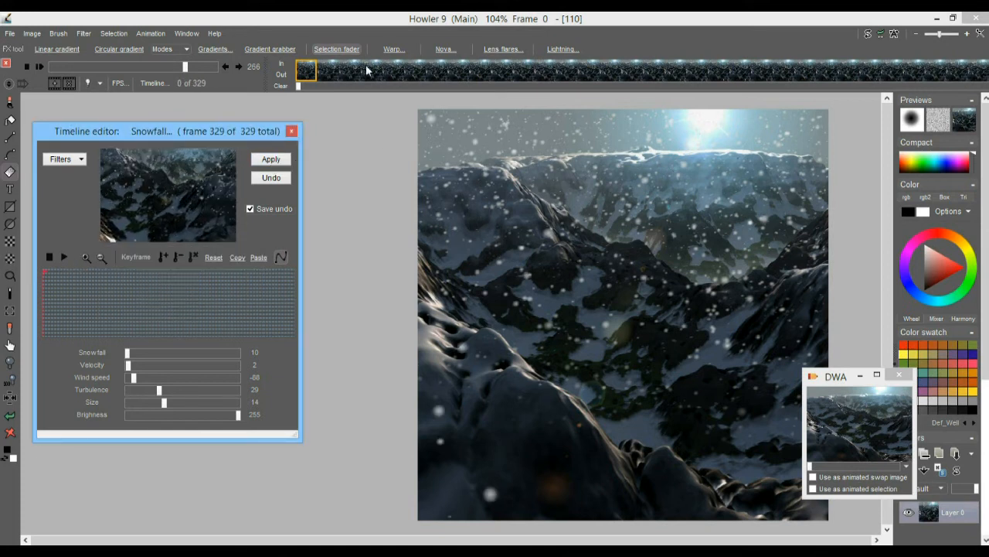
{"action": "left_click", "coordinate": [40, 67]}
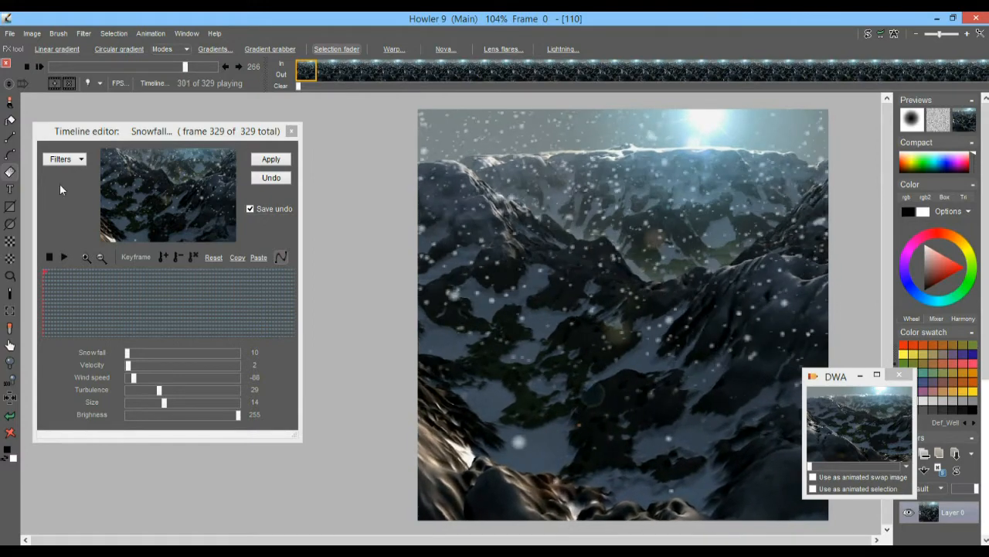
At frame 83, create a faded selection covering the sky and fading out just below the far ridge
{"action": "left_click", "coordinate": [108, 297]}
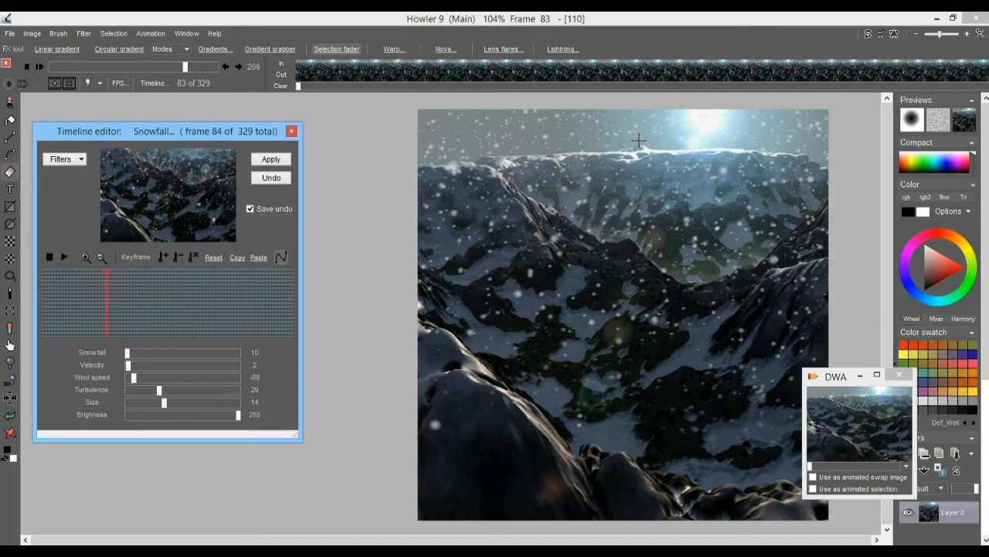
{"action": "left_click_drag", "start_coordinate": [639, 142], "coordinate": [638, 198]}
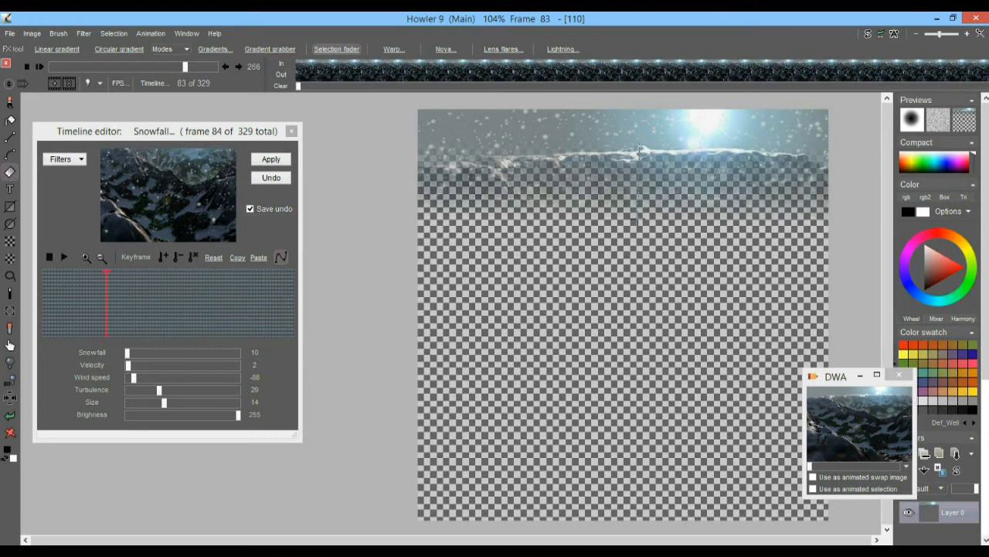
{"action": "left_click_drag", "start_coordinate": [637, 221], "coordinate": [637, 220]}
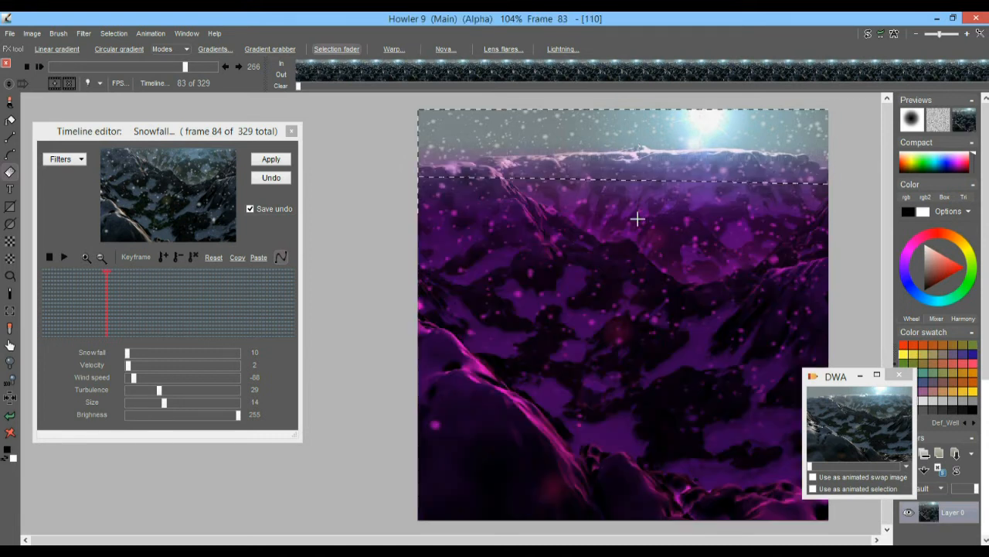
Apply three snowfall passes with Snowfall 1000, Velocity 1, Wind speed -29, Turbulence 3, Size 2 and Brightness 231 within the selection
{"action": "left_click", "coordinate": [132, 403]}
{"action": "left_click", "coordinate": [137, 390]}
{"action": "left_click_drag", "start_coordinate": [138, 392], "coordinate": [167, 377]}
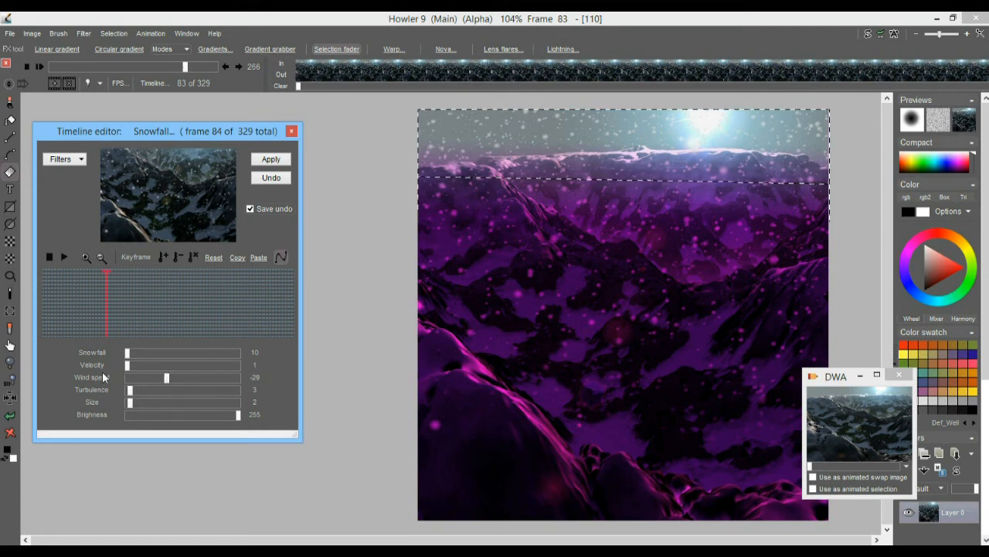
{"action": "left_click_drag", "start_coordinate": [132, 354], "coordinate": [306, 356]}
{"action": "left_click_drag", "start_coordinate": [236, 416], "coordinate": [228, 422]}
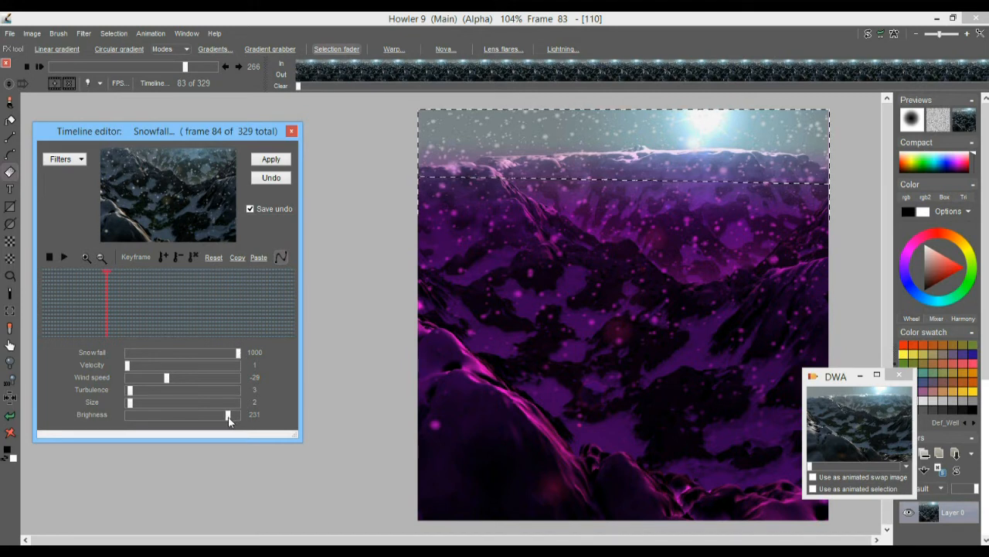
{"action": "left_click", "coordinate": [270, 164]}
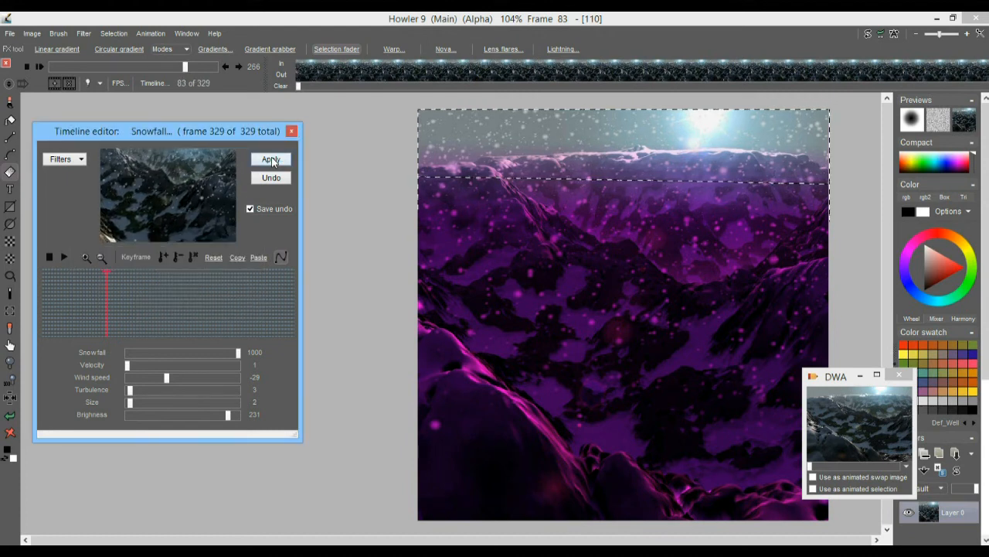
{"action": "left_click", "coordinate": [270, 160]}
{"action": "left_click", "coordinate": [270, 160]}
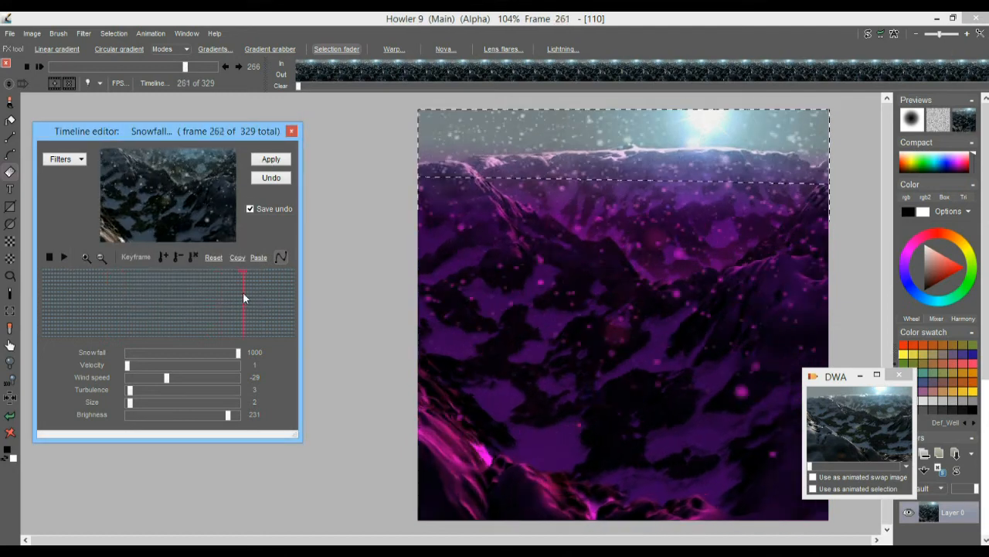
Clear the selection at frame 110 and play the animation
{"action": "left_click", "coordinate": [454, 16]}
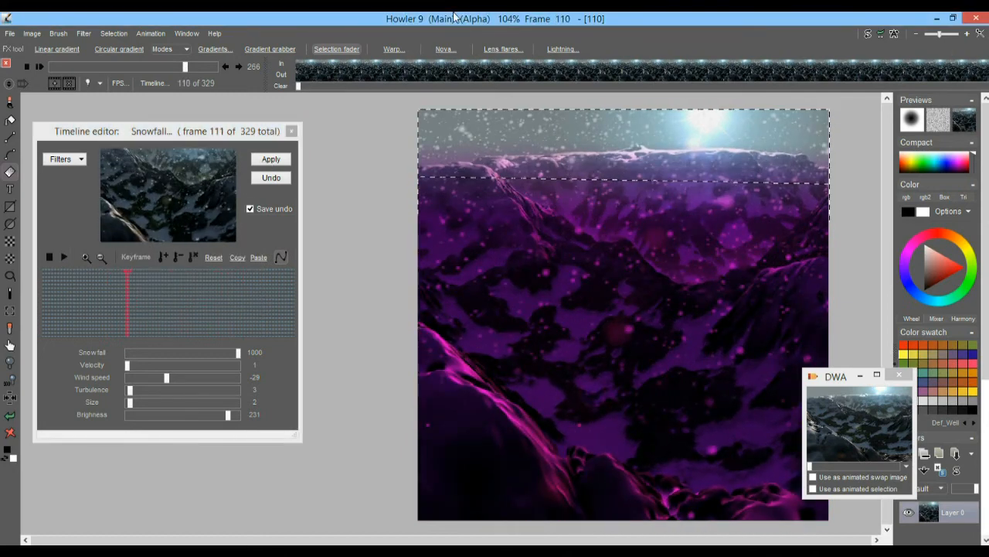
{"action": "key", "text": "ctrl+d"}
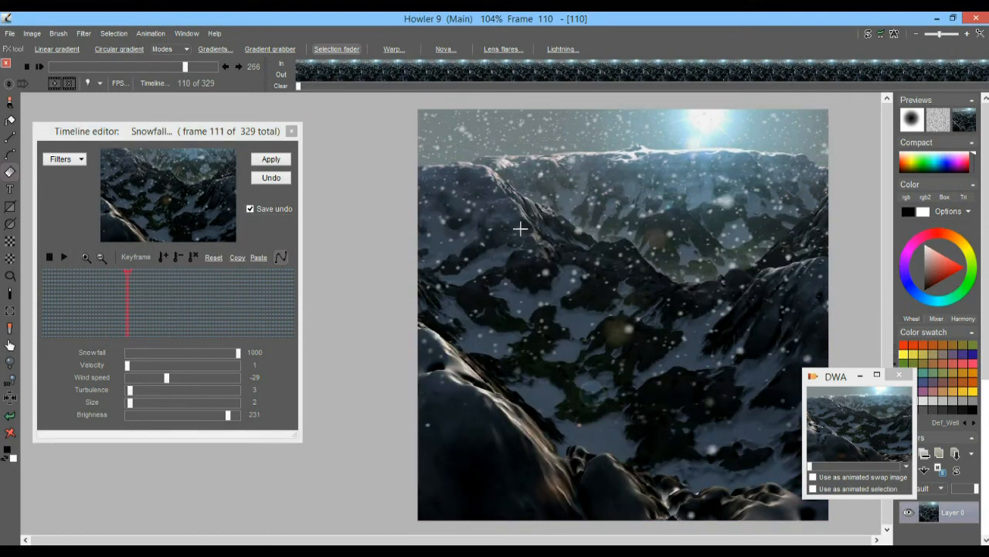
{"action": "left_click", "coordinate": [63, 257]}
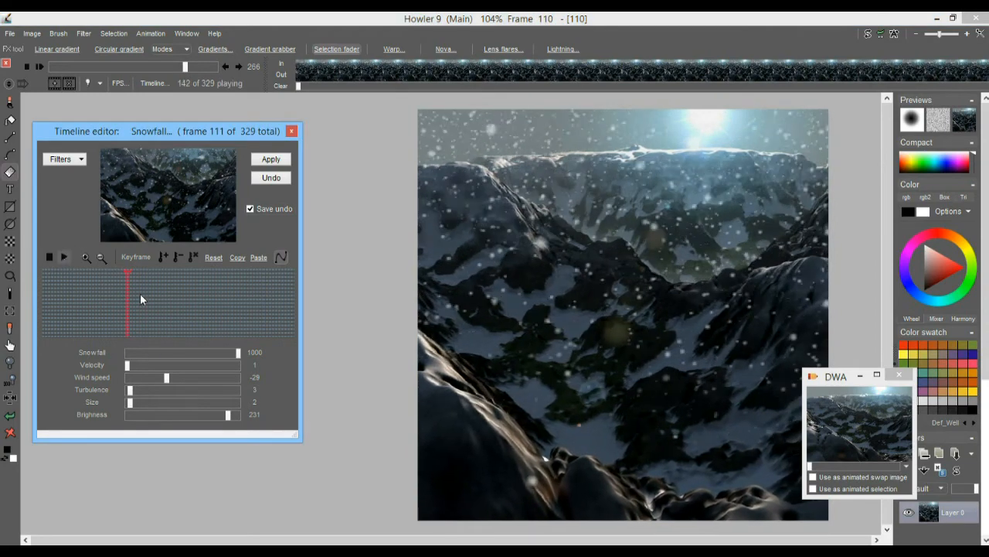
Examine the layered snow close up over the far ridge, foreground rocks and valley, and in full view up to frame 191
{"action": "left_click_drag", "start_coordinate": [615, 247], "coordinate": [563, 353]}
{"action": "scroll", "coordinate": [685, 247], "scroll_direction": "up", "scroll_amount": 8}
{"action": "left_click_drag", "start_coordinate": [685, 248], "coordinate": [390, 263]}
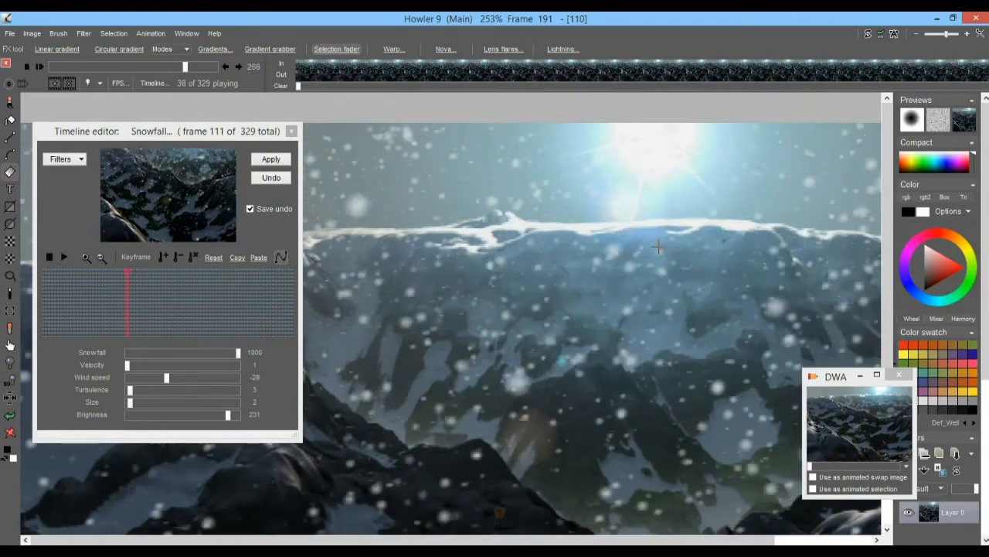
{"action": "scroll", "coordinate": [676, 245], "scroll_direction": "down", "scroll_amount": 5}
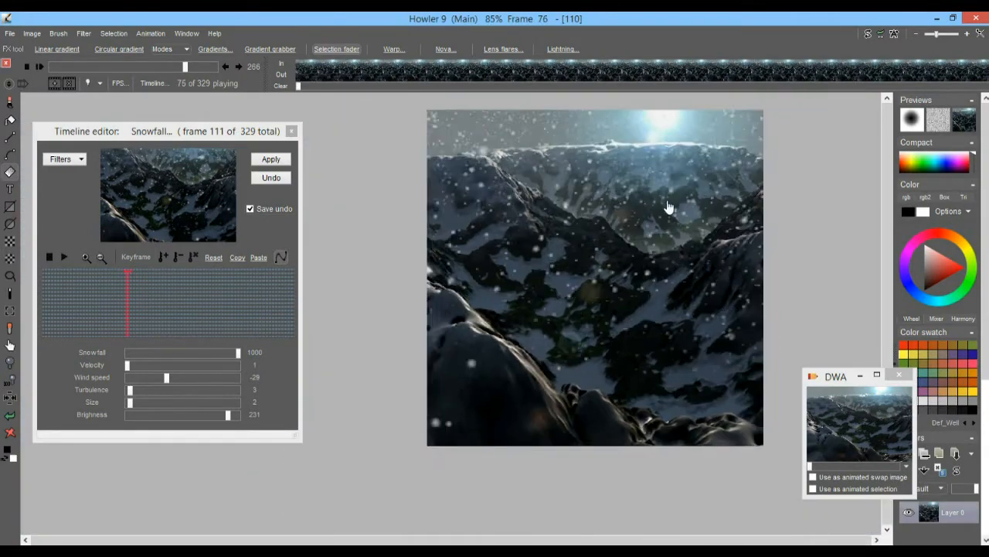
{"action": "scroll", "coordinate": [641, 279], "scroll_direction": "up", "scroll_amount": 5}
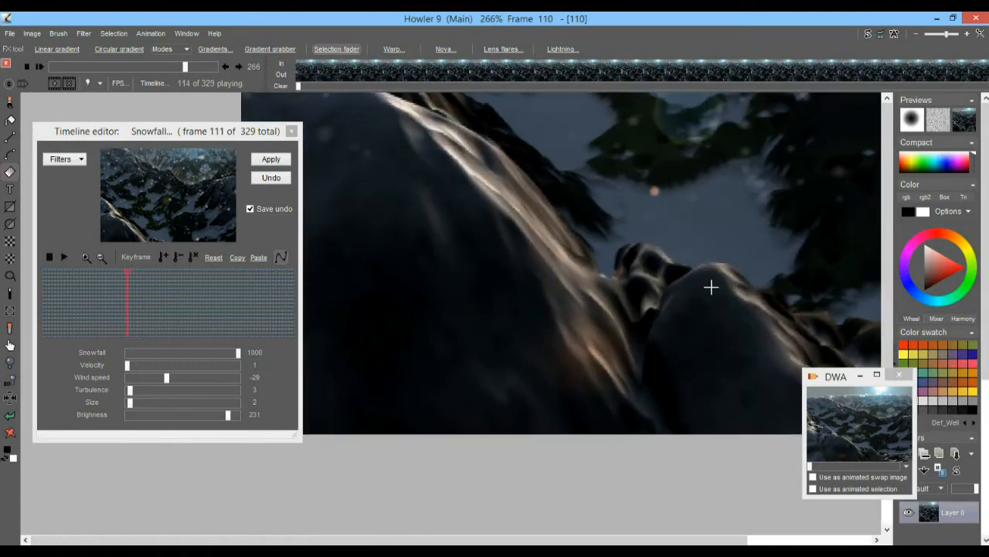
{"action": "left_click_drag", "start_coordinate": [725, 184], "coordinate": [607, 245]}
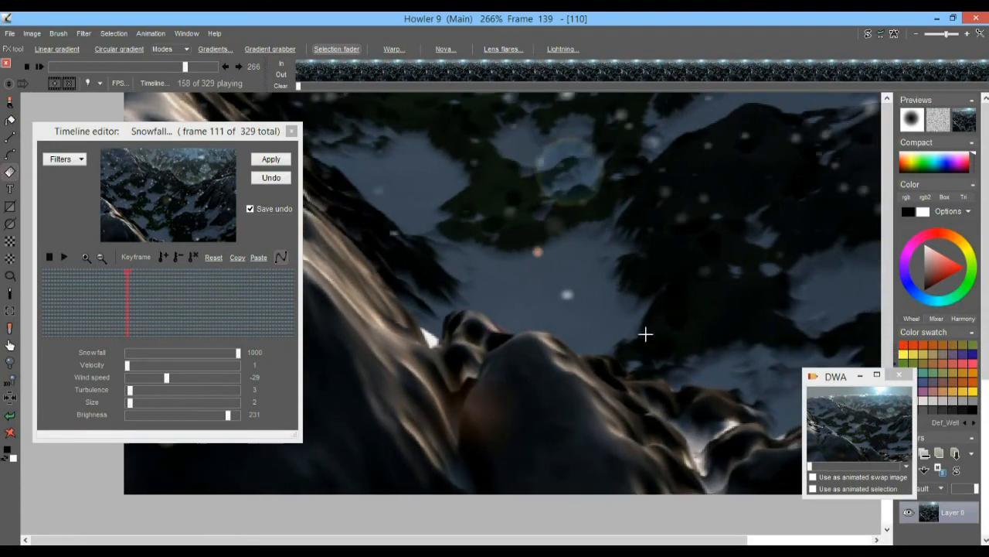
{"action": "left_click_drag", "start_coordinate": [725, 146], "coordinate": [627, 296]}
{"action": "left_click_drag", "start_coordinate": [660, 119], "coordinate": [647, 338]}
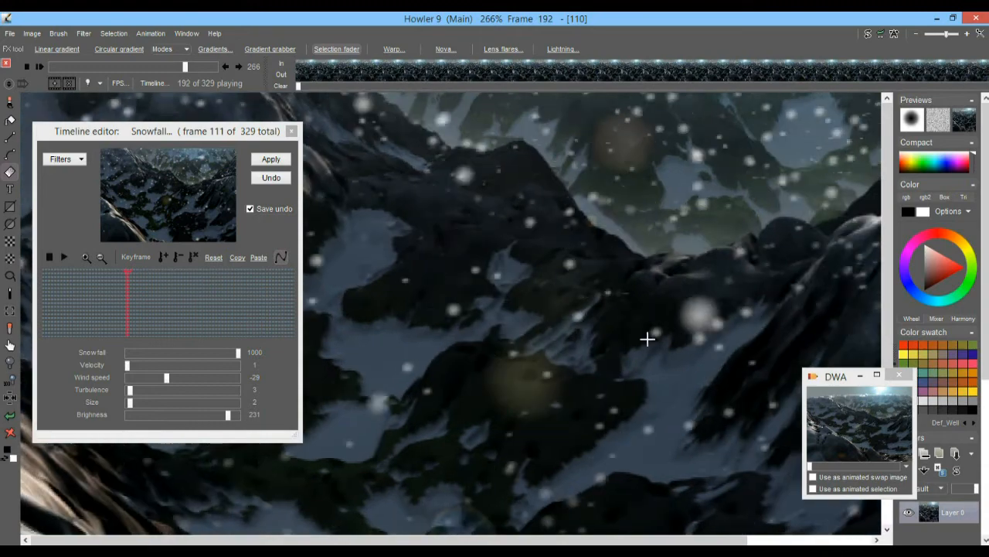
{"action": "left_click_drag", "start_coordinate": [651, 170], "coordinate": [630, 345]}
{"action": "scroll", "coordinate": [637, 204], "scroll_direction": "down", "scroll_amount": 2}
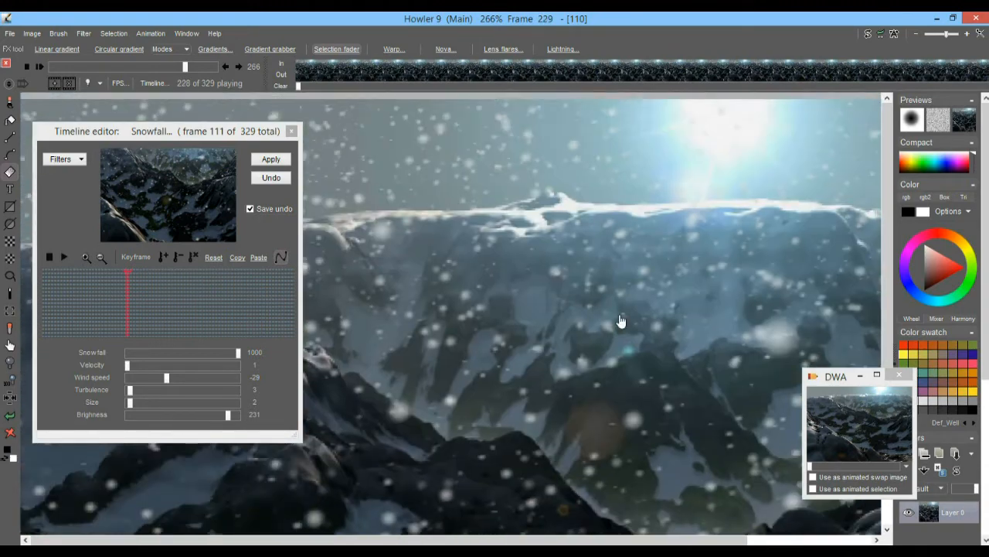
{"action": "scroll", "coordinate": [585, 323], "scroll_direction": "down", "scroll_amount": 2}
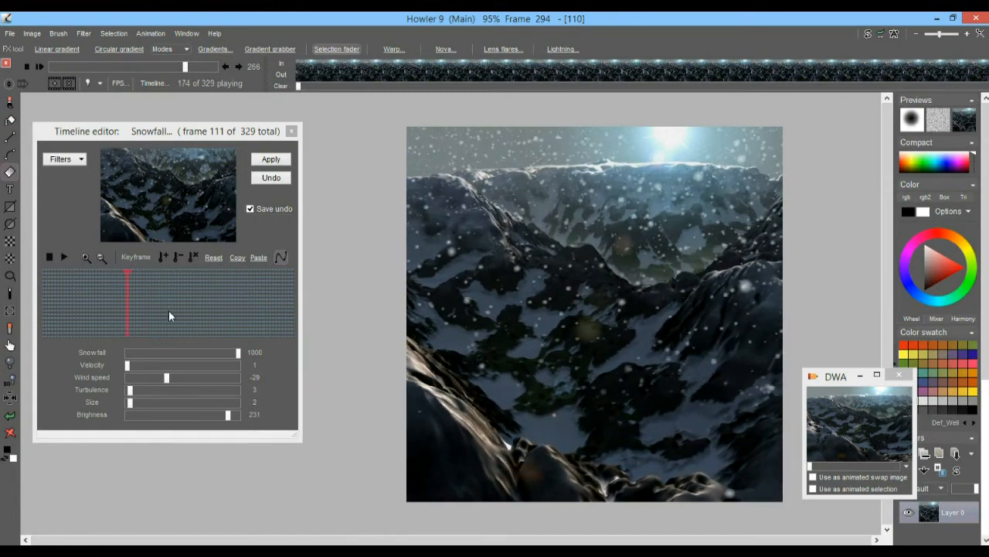
{"action": "left_click_drag", "start_coordinate": [104, 301], "coordinate": [190, 307]}
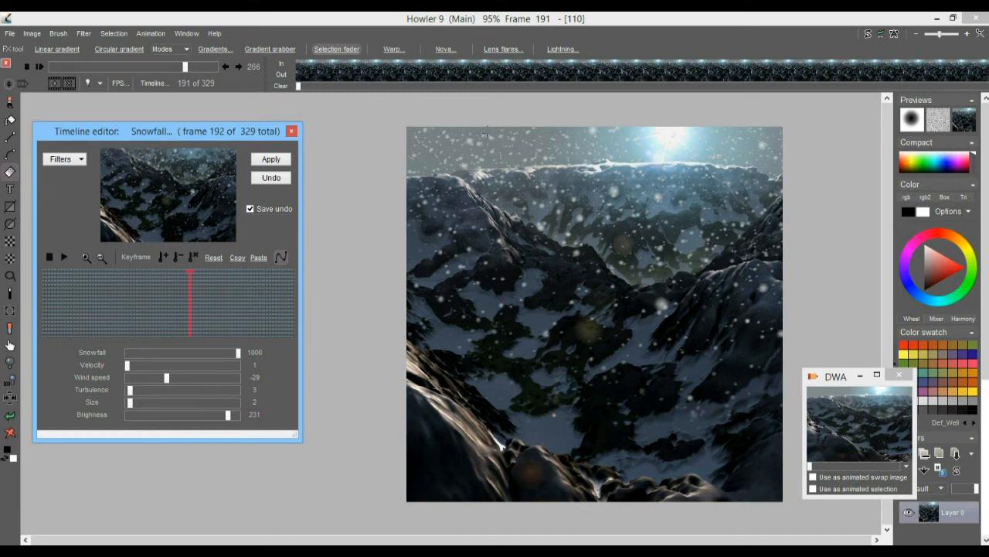
Flip the image vertically and apply the flip to the entire animation
{"action": "left_click", "coordinate": [34, 33]}
{"action": "mouse_move", "coordinate": [120, 241]}
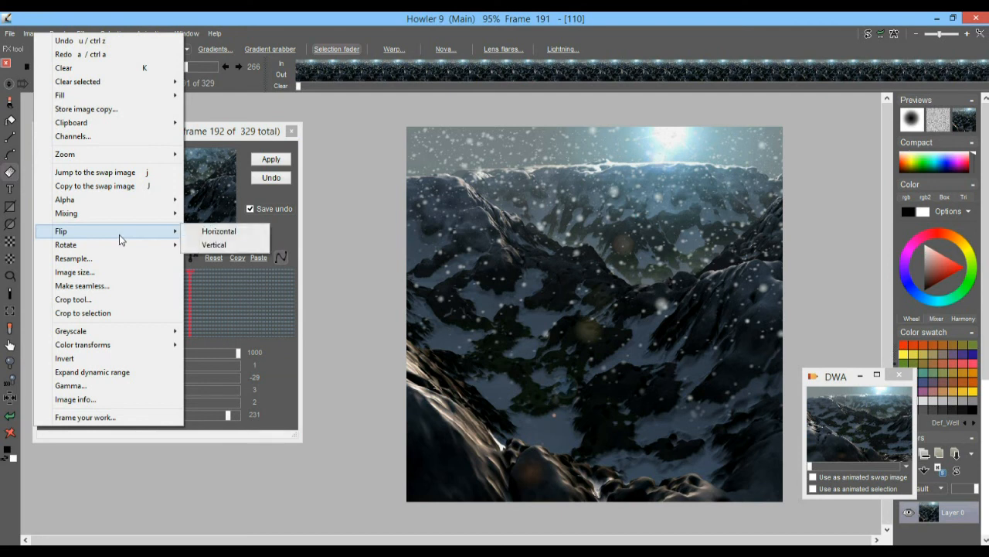
{"action": "left_click", "coordinate": [225, 242]}
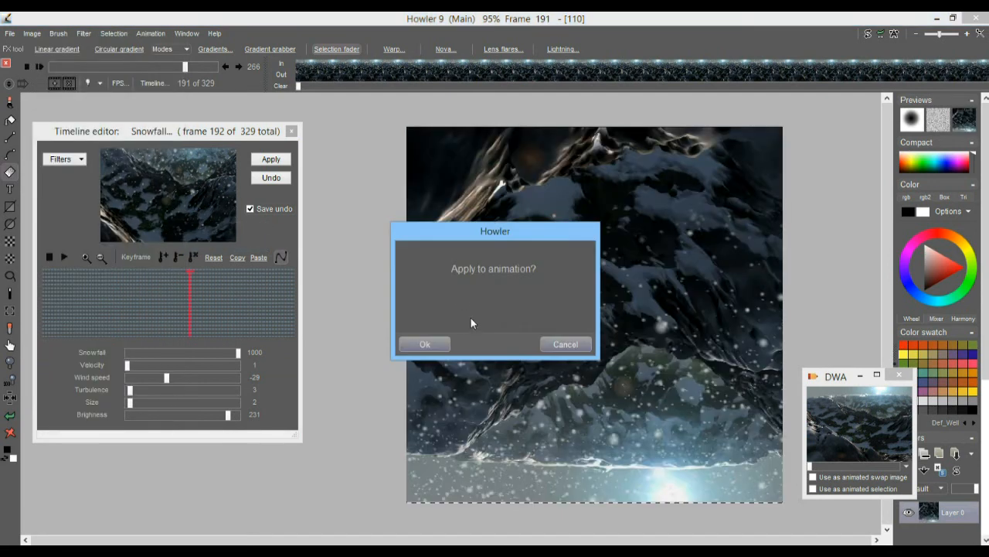
{"action": "left_click", "coordinate": [425, 344]}
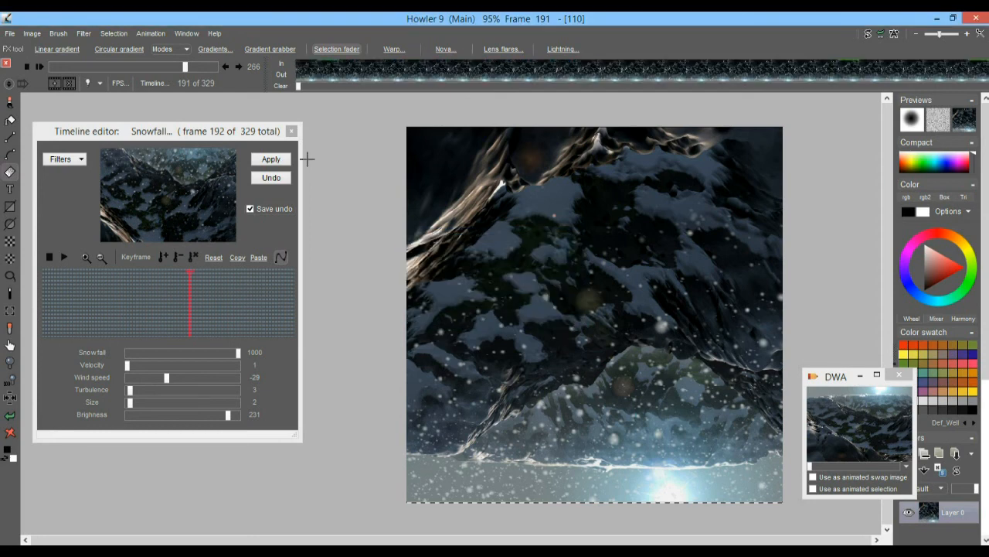
Load the photographic Fog filter in the timeline editor at frame 69 and apply it to the animation in two passes
{"action": "left_click_drag", "start_coordinate": [131, 310], "coordinate": [96, 313]}
{"action": "left_click", "coordinate": [66, 158]}
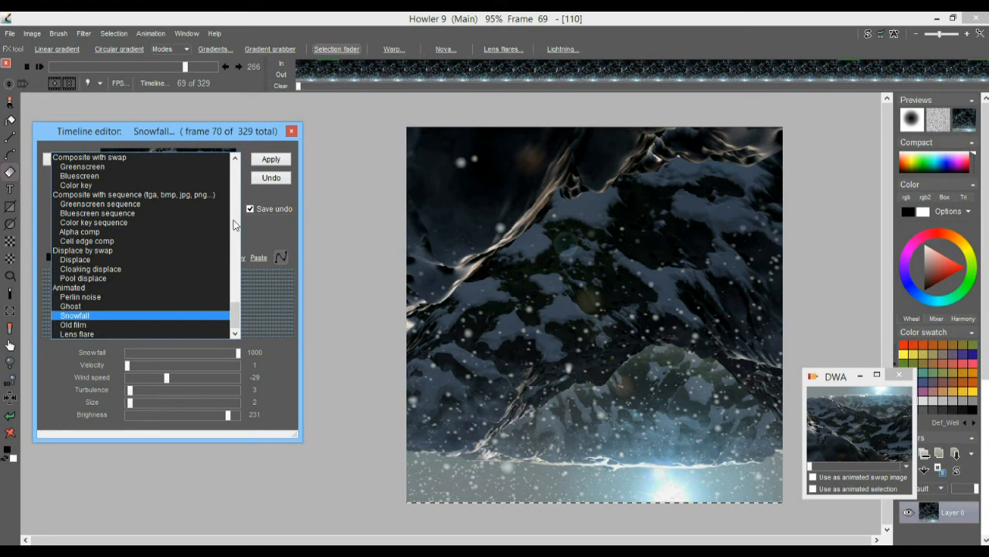
{"action": "left_click_drag", "start_coordinate": [237, 314], "coordinate": [242, 175]}
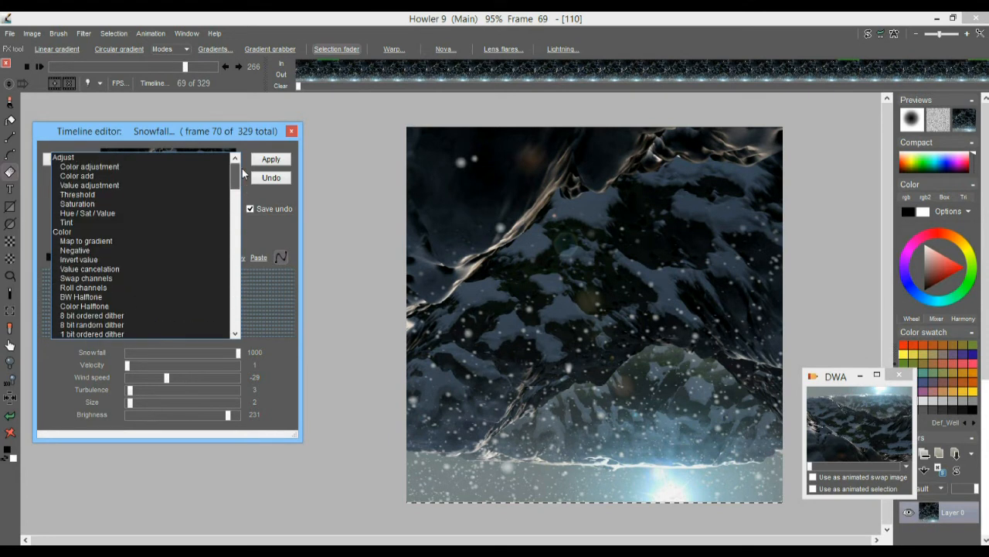
{"action": "scroll", "coordinate": [239, 258], "scroll_direction": "down", "scroll_amount": 15}
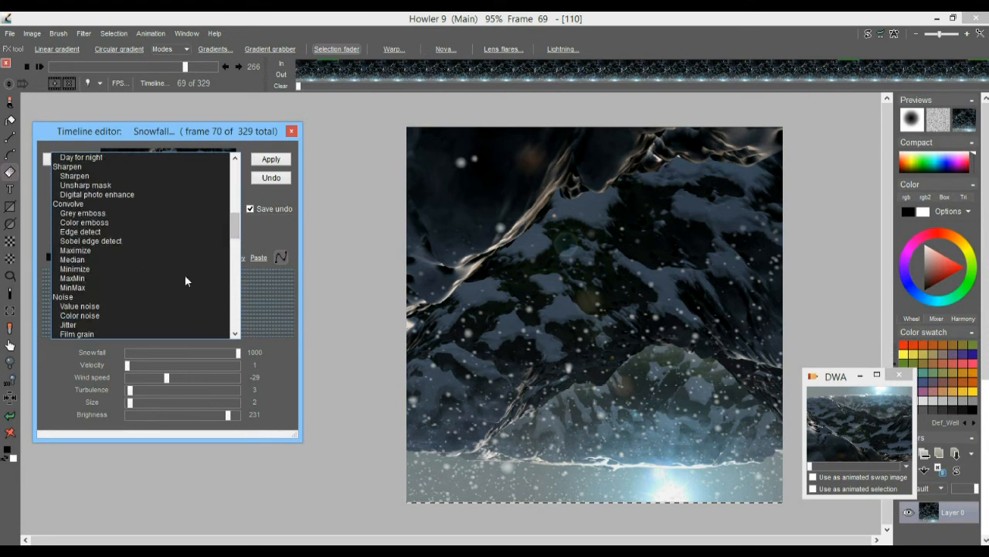
{"action": "scroll", "coordinate": [238, 284], "scroll_direction": "down", "scroll_amount": 3}
{"action": "scroll", "coordinate": [237, 284], "scroll_direction": "down", "scroll_amount": 3}
{"action": "left_click_drag", "start_coordinate": [238, 251], "coordinate": [237, 206]}
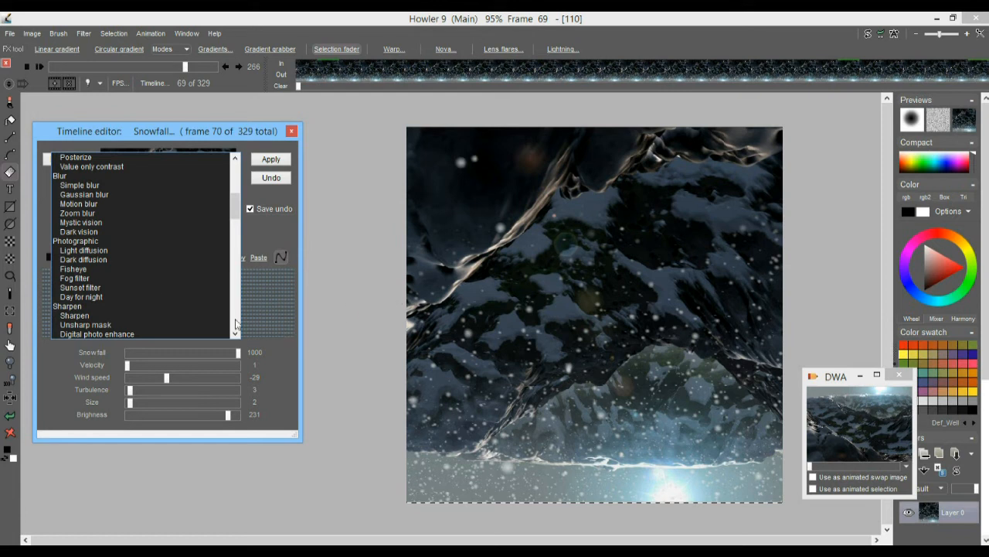
{"action": "left_click", "coordinate": [75, 278]}
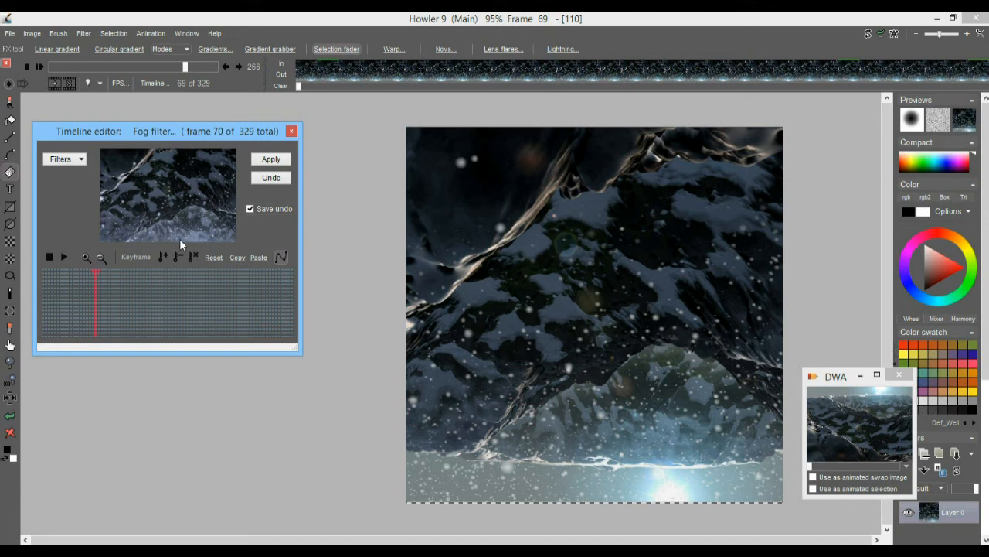
{"action": "left_click", "coordinate": [269, 159]}
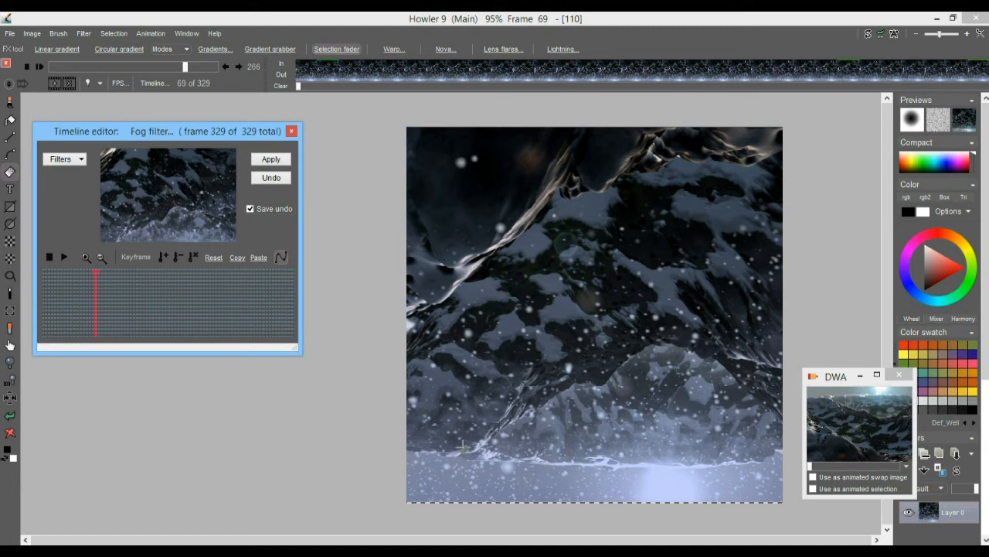
{"action": "left_click", "coordinate": [278, 161]}
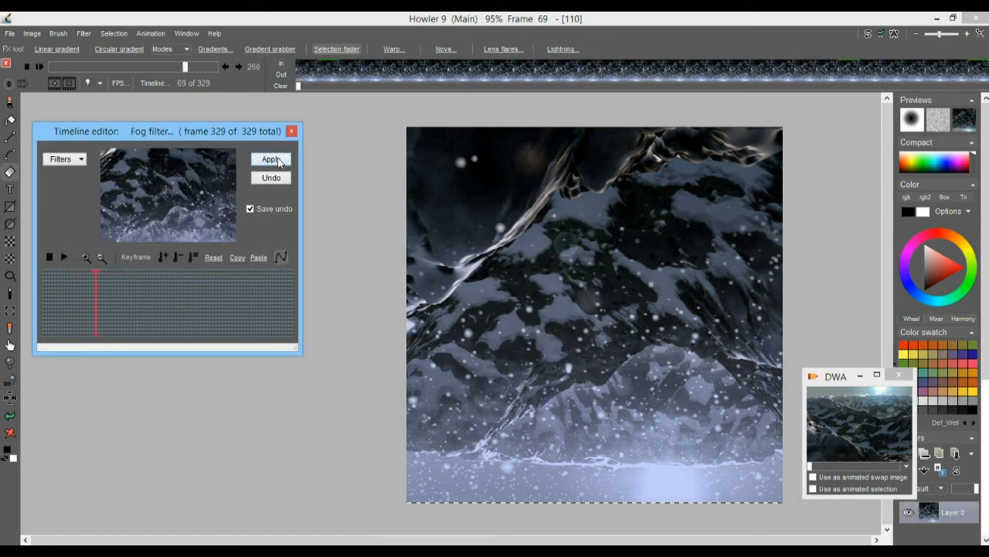
{"action": "left_click", "coordinate": [83, 34]}
{"action": "mouse_move", "coordinate": [125, 103]}
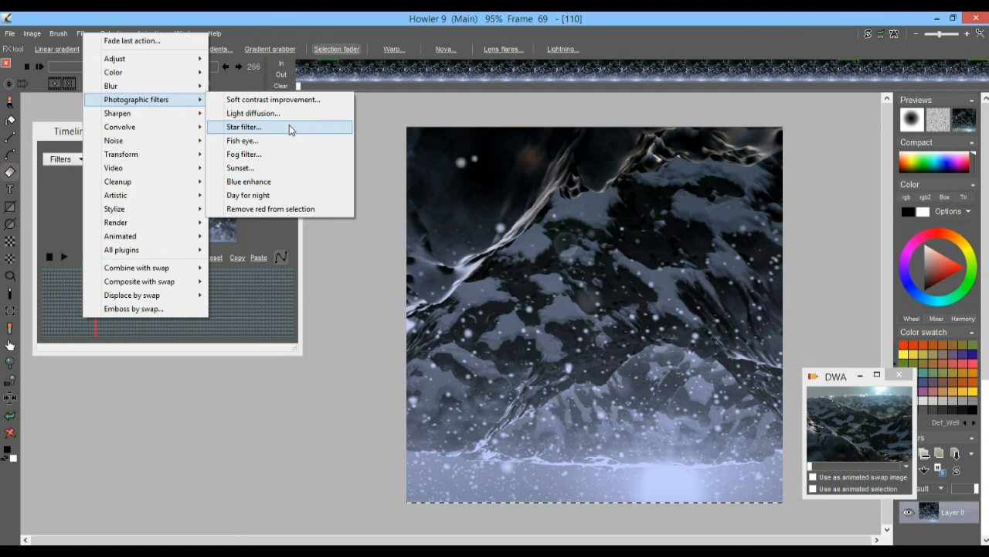
{"action": "left_click", "coordinate": [235, 12]}
From frame 93, apply the Fog filter with a light blue fog color and opacity slightly above the midpoint to all frames
{"action": "left_click_drag", "start_coordinate": [113, 294], "coordinate": [120, 326]}
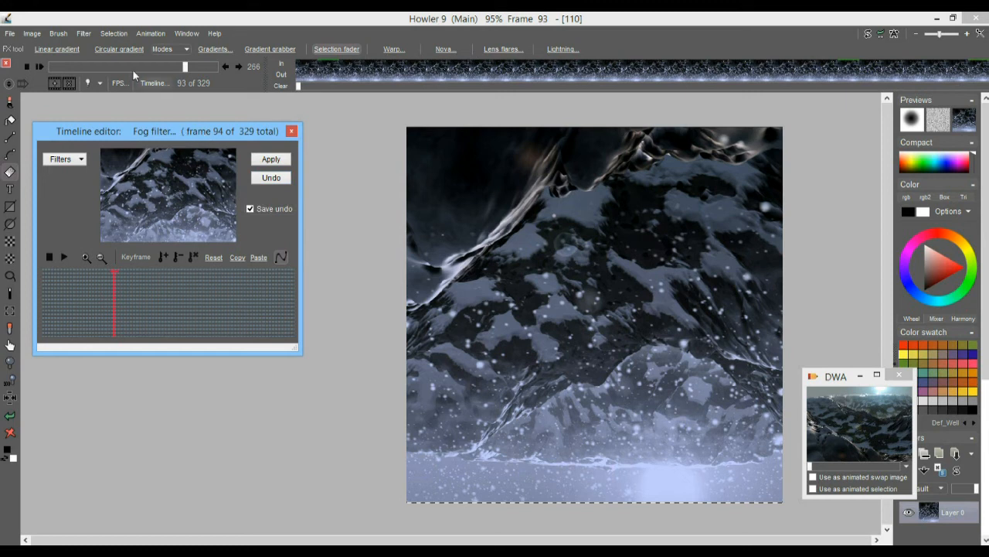
{"action": "left_click", "coordinate": [83, 34]}
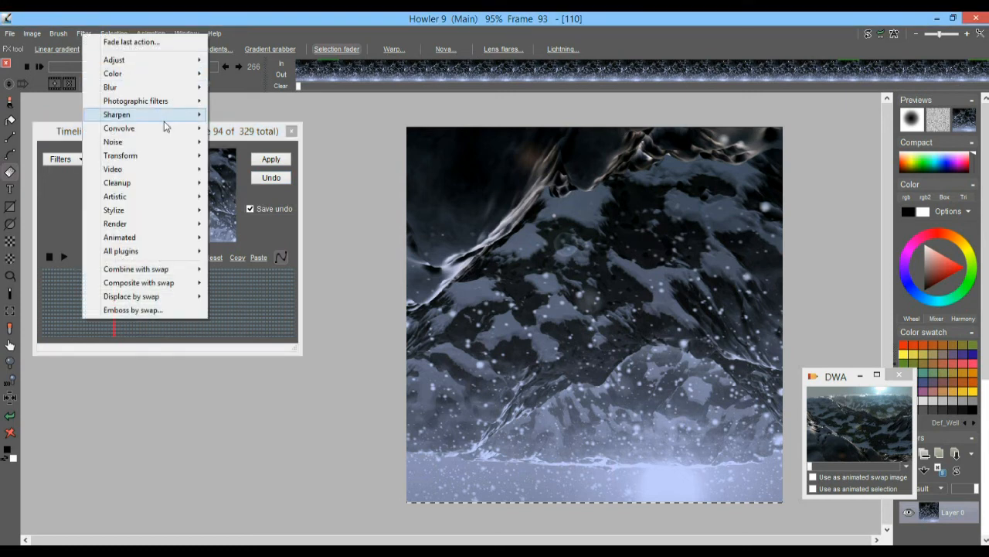
{"action": "mouse_move", "coordinate": [156, 105]}
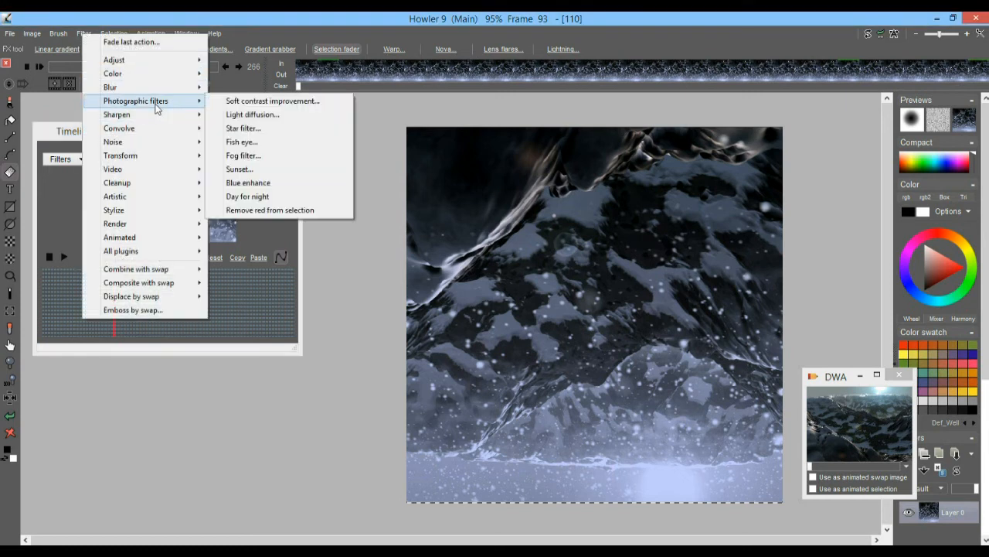
{"action": "left_click", "coordinate": [262, 157]}
{"action": "left_click_drag", "start_coordinate": [507, 211], "coordinate": [325, 266]}
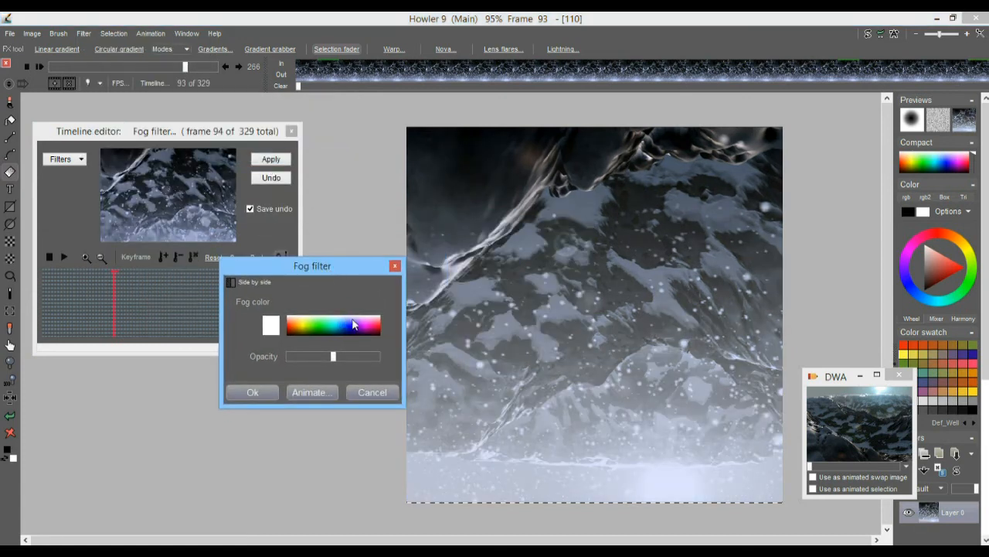
{"action": "left_click", "coordinate": [346, 323]}
{"action": "left_click", "coordinate": [332, 326]}
{"action": "mouse_move", "coordinate": [332, 327]}
{"action": "left_mouse_down"}
{"action": "mouse_move", "coordinate": [373, 325]}
{"action": "mouse_move", "coordinate": [313, 326]}
{"action": "mouse_move", "coordinate": [340, 323]}
{"action": "left_mouse_up"}
{"action": "mouse_move", "coordinate": [333, 356]}
{"action": "left_mouse_down"}
{"action": "mouse_move", "coordinate": [297, 357]}
{"action": "mouse_move", "coordinate": [376, 357]}
{"action": "mouse_move", "coordinate": [335, 359]}
{"action": "left_mouse_up"}
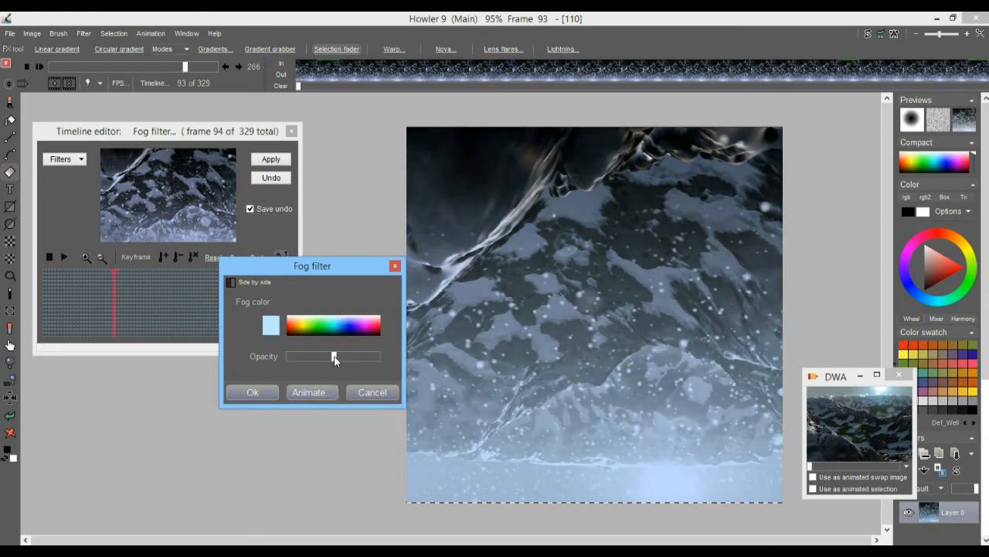
{"action": "left_click", "coordinate": [300, 393]}
{"action": "left_click", "coordinate": [425, 344]}
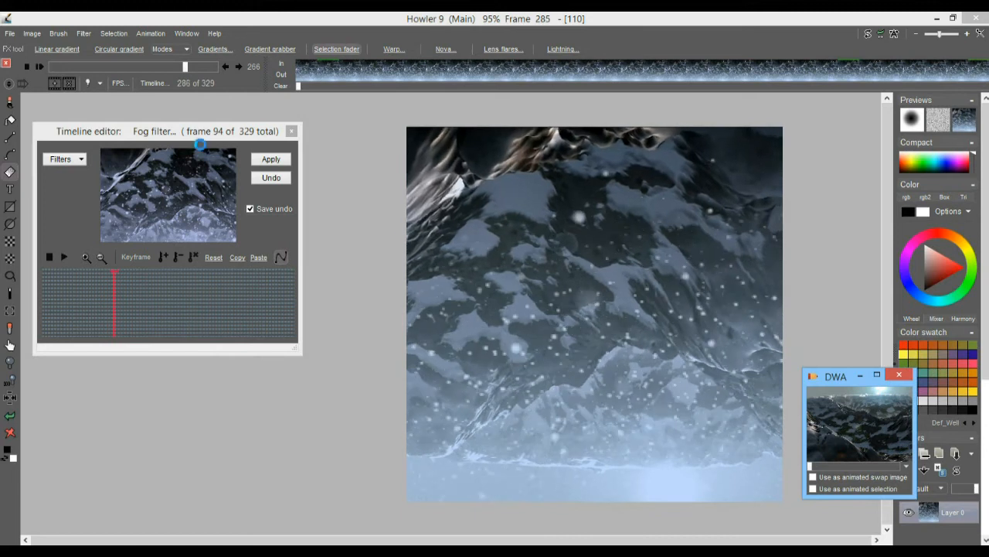
Undo the light blue fog pass on the animation
{"action": "mouse_move", "coordinate": [89, 136]}
{"action": "left_mouse_down"}
{"action": "mouse_move", "coordinate": [135, 128]}
{"action": "mouse_move", "coordinate": [104, 129]}
{"action": "left_mouse_up"}
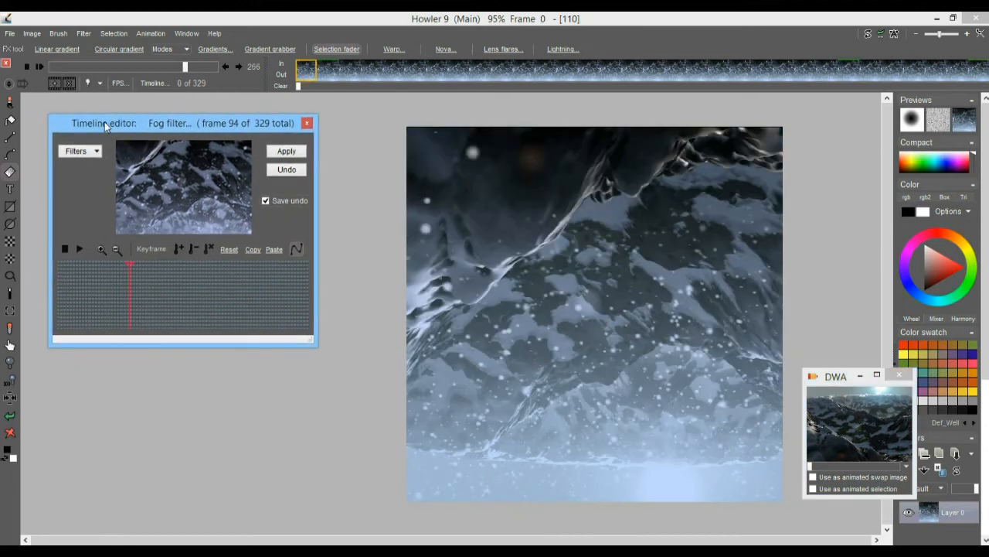
{"action": "left_click", "coordinate": [295, 170]}
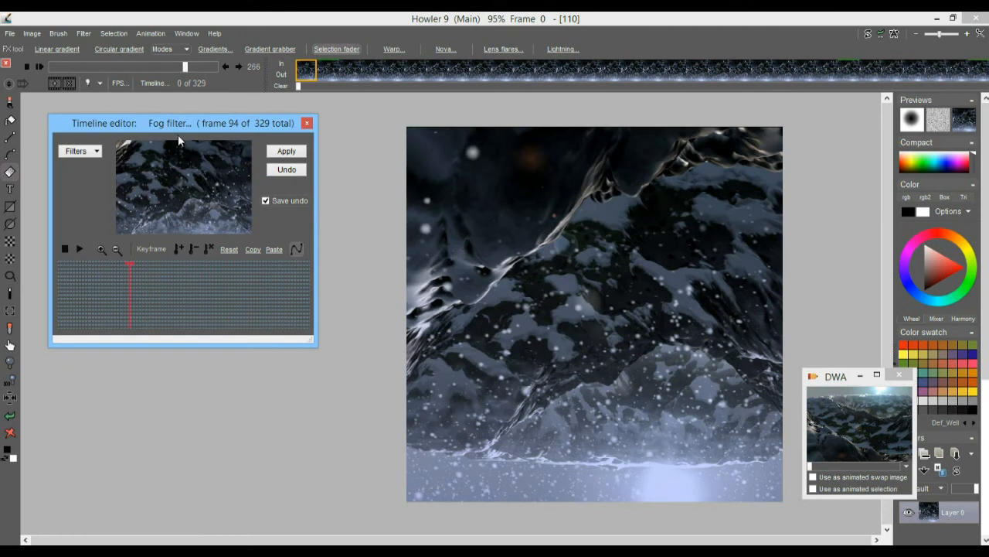
{"action": "left_click_drag", "start_coordinate": [186, 122], "coordinate": [182, 137]}
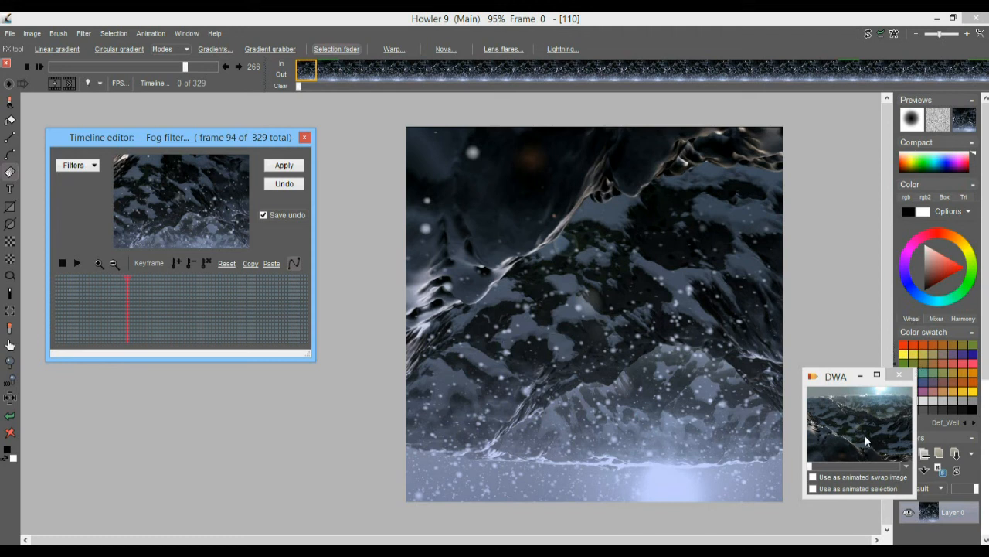
Apply the Fog filter with an orange fog color and opacity slightly above the midpoint to all frames
{"action": "left_click", "coordinate": [82, 35]}
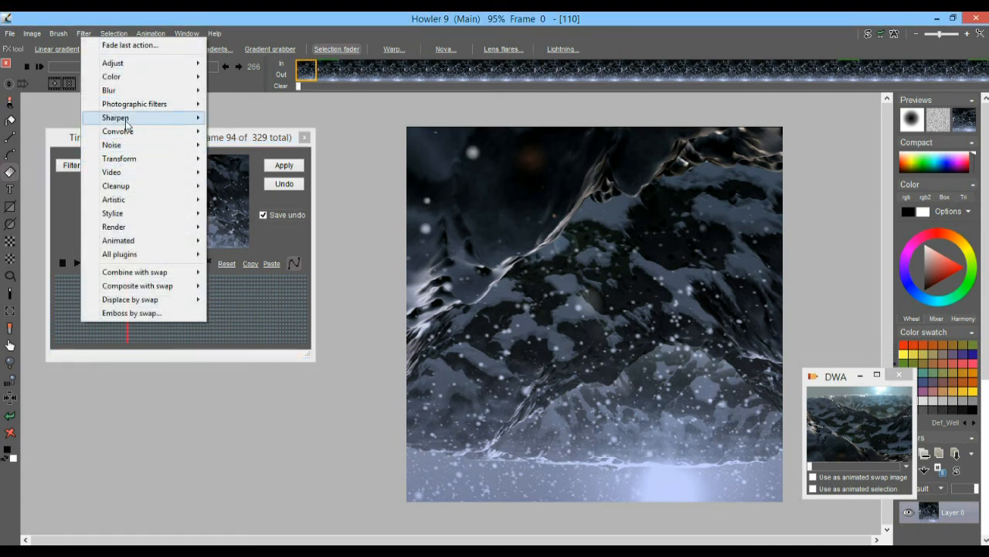
{"action": "mouse_move", "coordinate": [132, 109]}
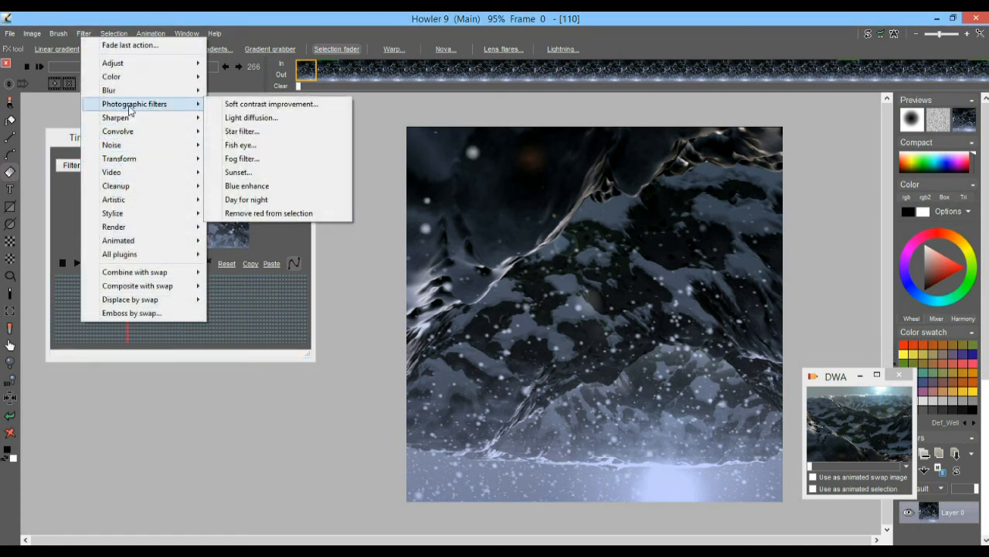
{"action": "left_click", "coordinate": [247, 159]}
{"action": "left_click_drag", "start_coordinate": [473, 222], "coordinate": [242, 272]}
{"action": "left_click", "coordinate": [250, 324]}
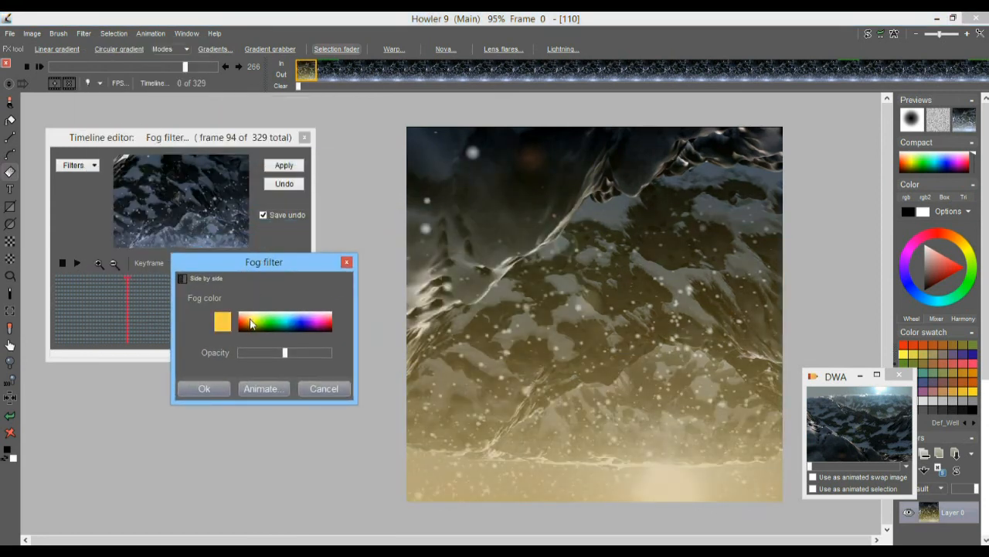
{"action": "left_click_drag", "start_coordinate": [251, 321], "coordinate": [249, 321]}
{"action": "mouse_move", "coordinate": [285, 352]}
{"action": "left_mouse_down"}
{"action": "mouse_move", "coordinate": [316, 354]}
{"action": "mouse_move", "coordinate": [287, 357]}
{"action": "left_mouse_up"}
{"action": "left_click", "coordinate": [253, 386]}
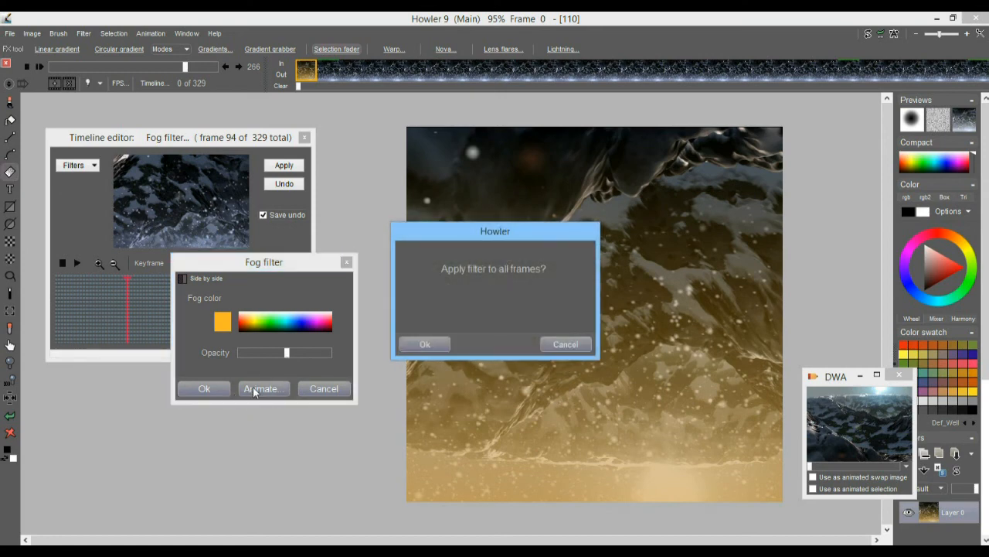
{"action": "left_click", "coordinate": [425, 344]}
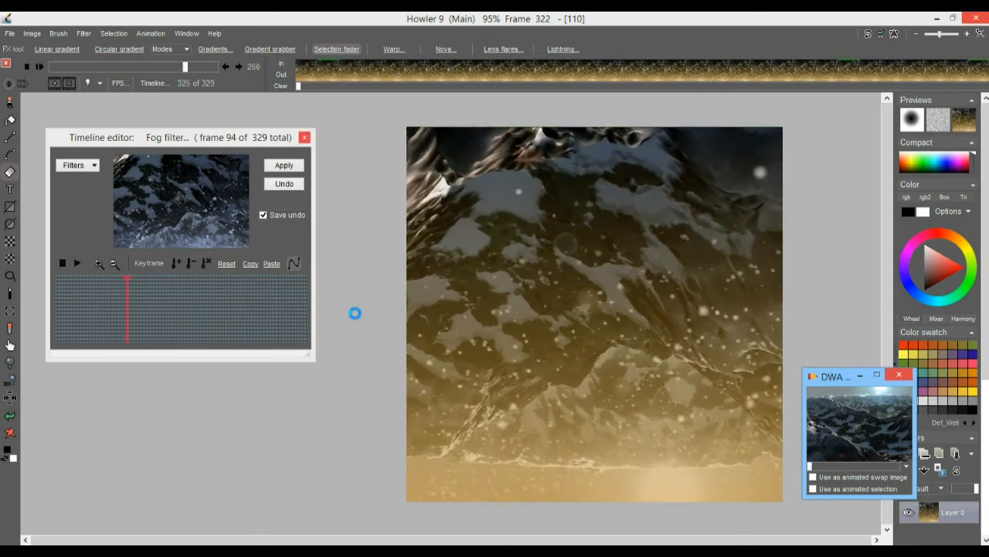
Flip the fogged animation vertically back to its upright orientation across all frames
{"action": "left_click", "coordinate": [39, 31]}
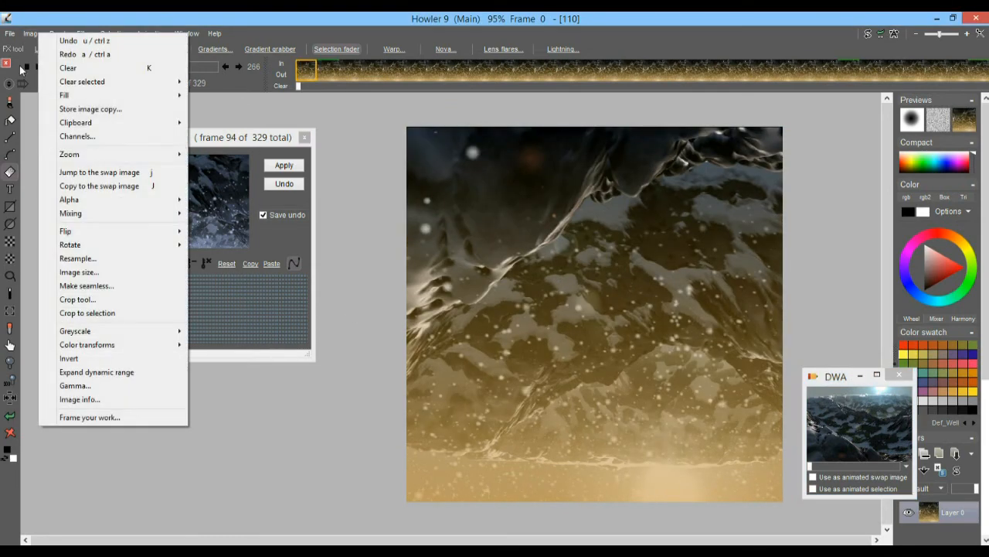
{"action": "mouse_move", "coordinate": [117, 235]}
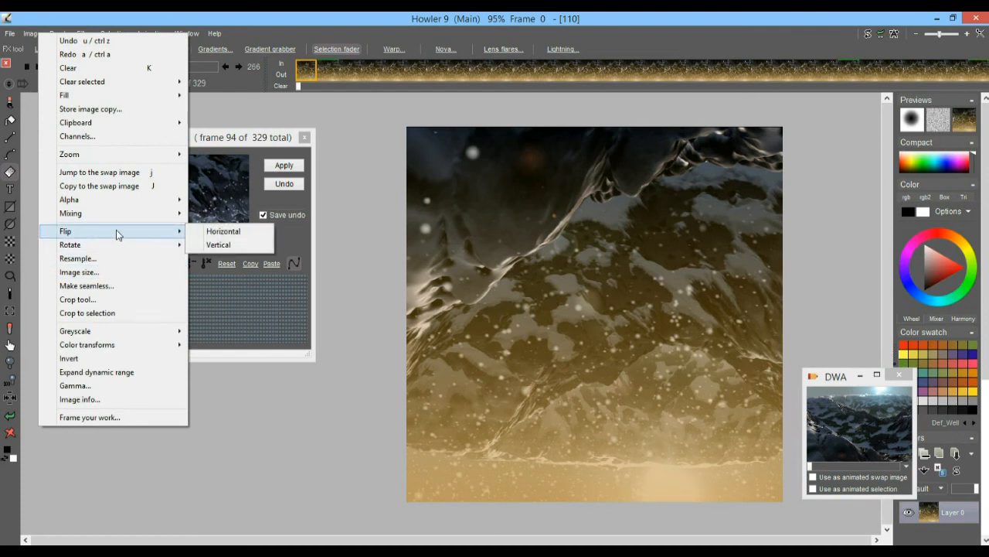
{"action": "left_click", "coordinate": [218, 244]}
{"action": "left_click", "coordinate": [427, 344]}
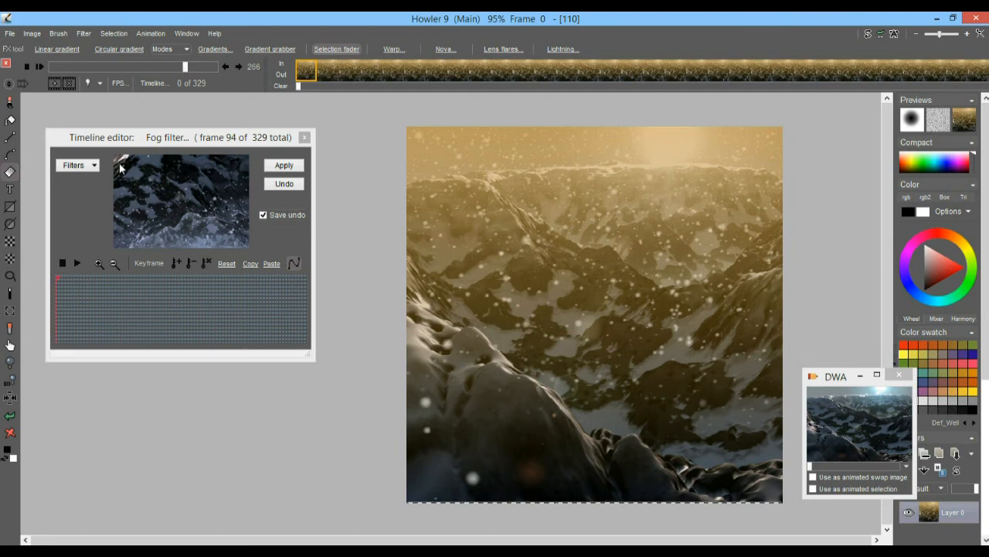
Go to the final frame, 328, and load the animated Lens flare filter in the timeline editor
{"action": "left_click_drag", "start_coordinate": [73, 67], "coordinate": [217, 68]}
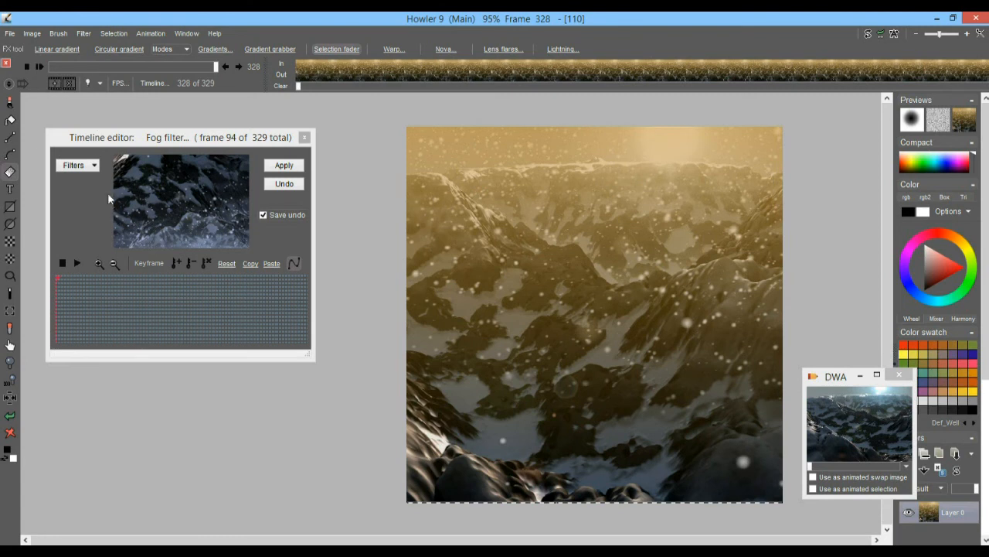
{"action": "left_click", "coordinate": [89, 167]}
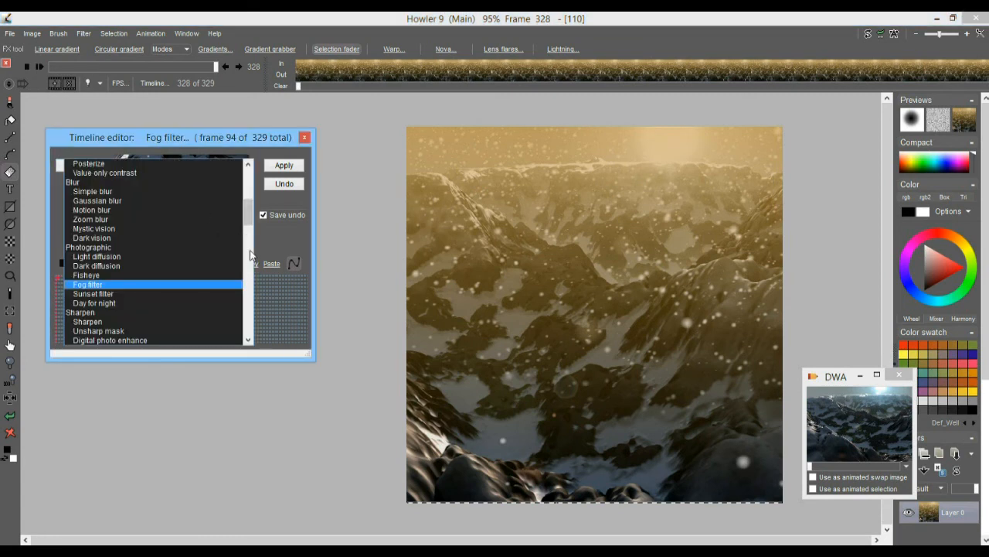
{"action": "left_click_drag", "start_coordinate": [249, 219], "coordinate": [227, 337]}
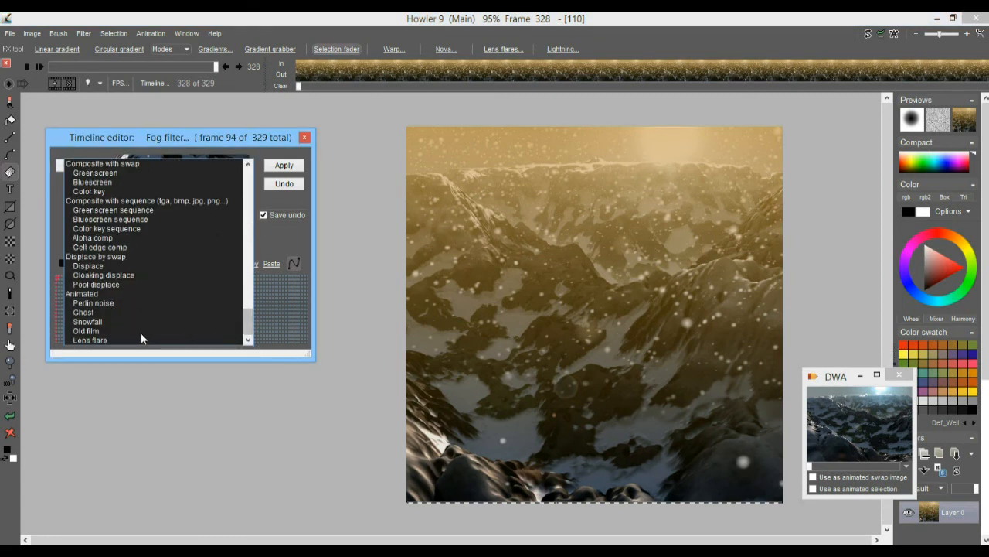
{"action": "left_click", "coordinate": [86, 340]}
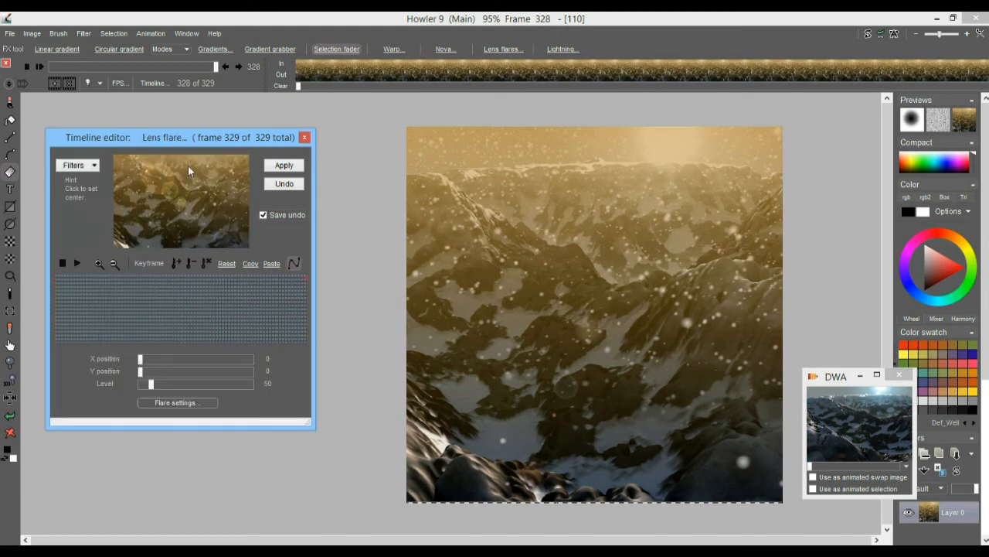
{"action": "left_click_drag", "start_coordinate": [185, 140], "coordinate": [192, 184]}
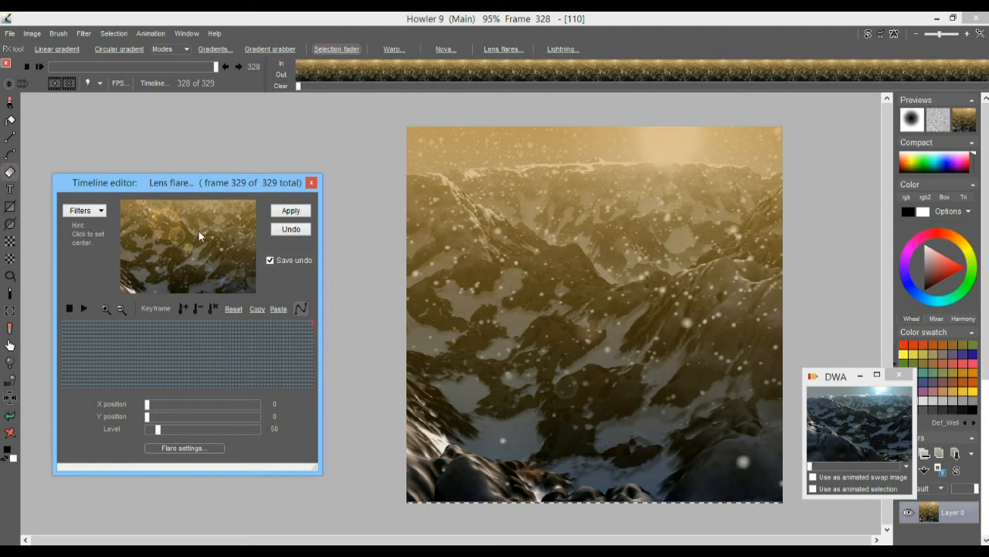
Choose the orange-red flare preset, center it at X 65, Y 13 with level 91, and apply it to all frames
{"action": "left_click", "coordinate": [173, 450]}
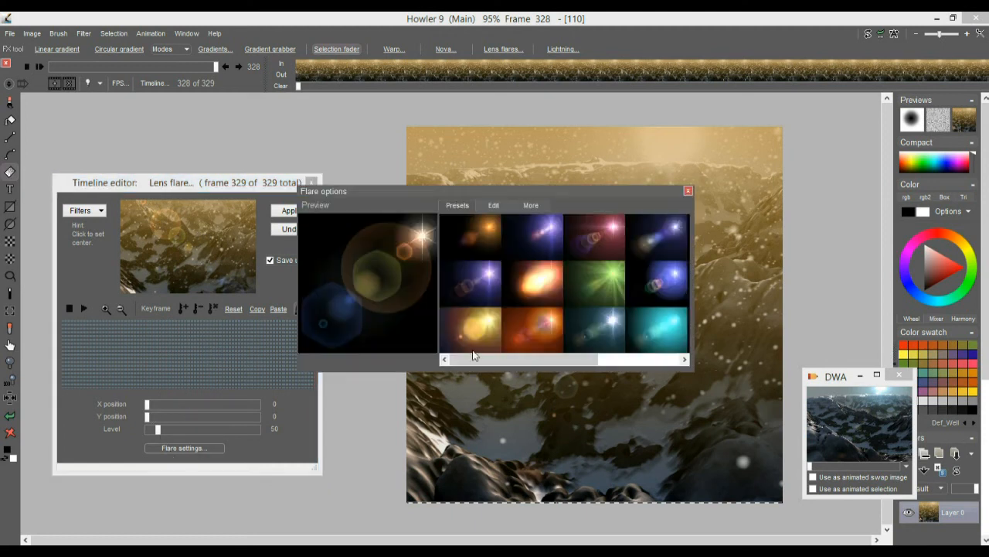
{"action": "left_click", "coordinate": [547, 320]}
{"action": "left_click_drag", "start_coordinate": [684, 191], "coordinate": [931, 349]}
{"action": "left_click", "coordinate": [178, 201]}
{"action": "left_click_drag", "start_coordinate": [179, 201], "coordinate": [209, 203]}
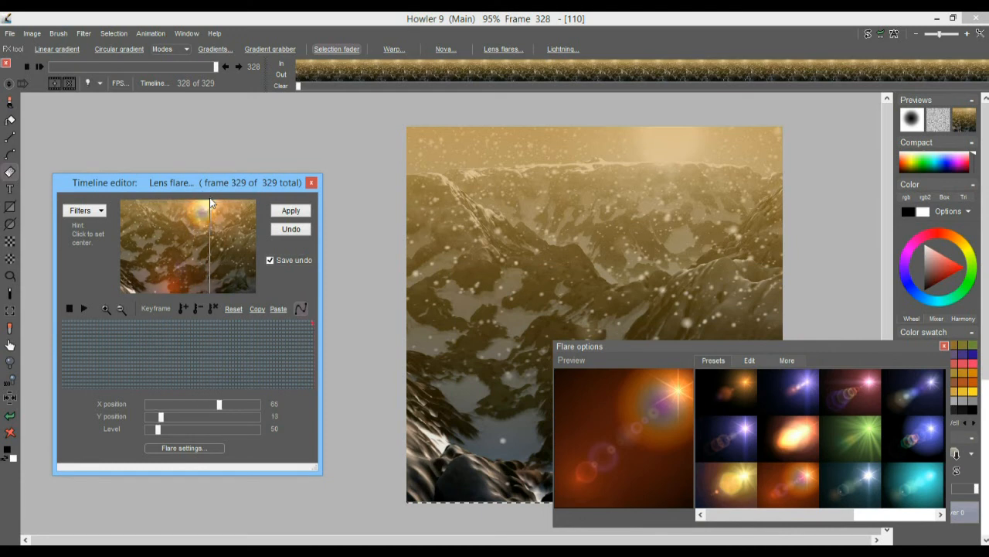
{"action": "mouse_move", "coordinate": [158, 428]}
{"action": "left_mouse_down"}
{"action": "mouse_move", "coordinate": [177, 432]}
{"action": "mouse_move", "coordinate": [168, 433]}
{"action": "left_mouse_up"}
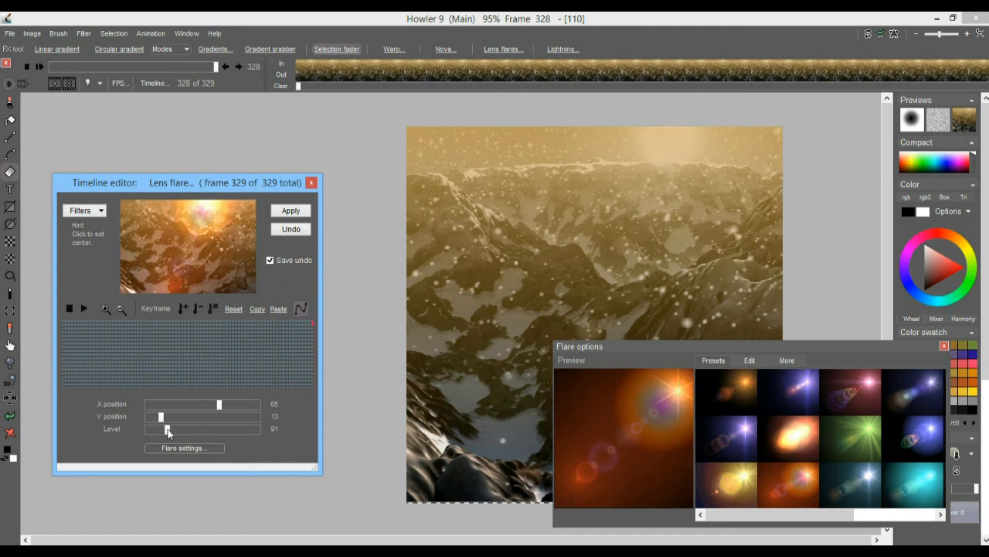
{"action": "left_click", "coordinate": [303, 214]}
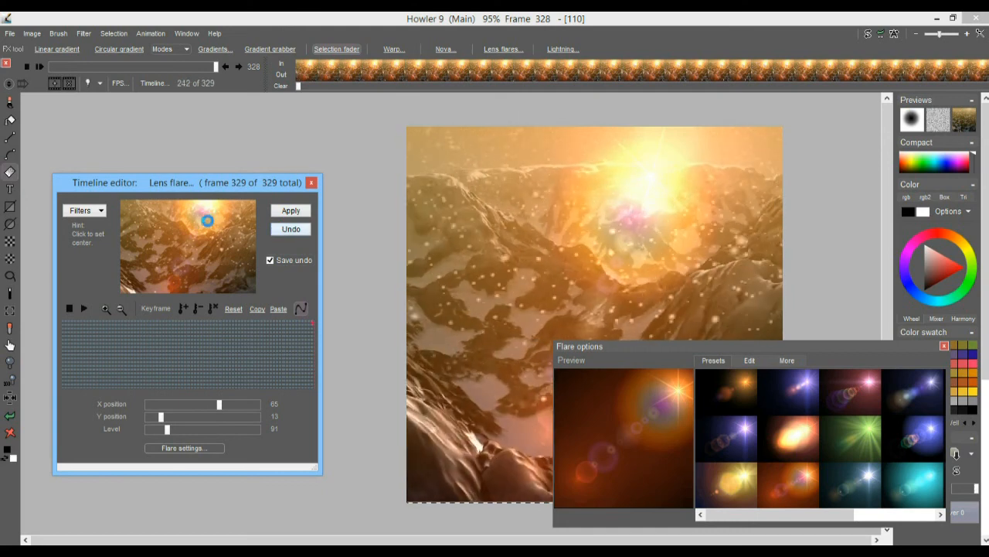
Move the flare center up to X 68, Y -4, apply the Lens flare to all frames, and close the flare windows
{"action": "left_click_drag", "start_coordinate": [205, 206], "coordinate": [212, 173]}
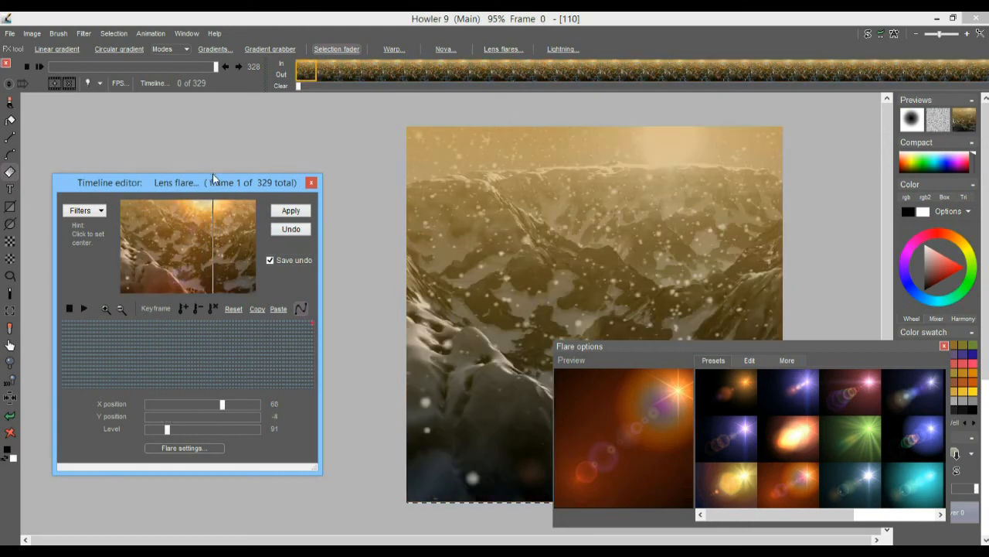
{"action": "left_click", "coordinate": [297, 211]}
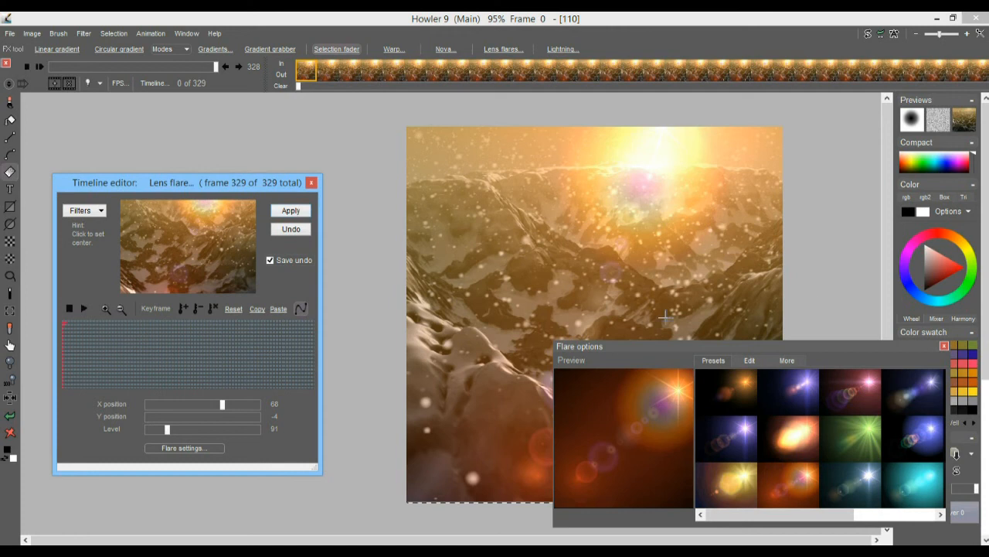
{"action": "left_click", "coordinate": [944, 346]}
{"action": "left_click", "coordinate": [312, 184]}
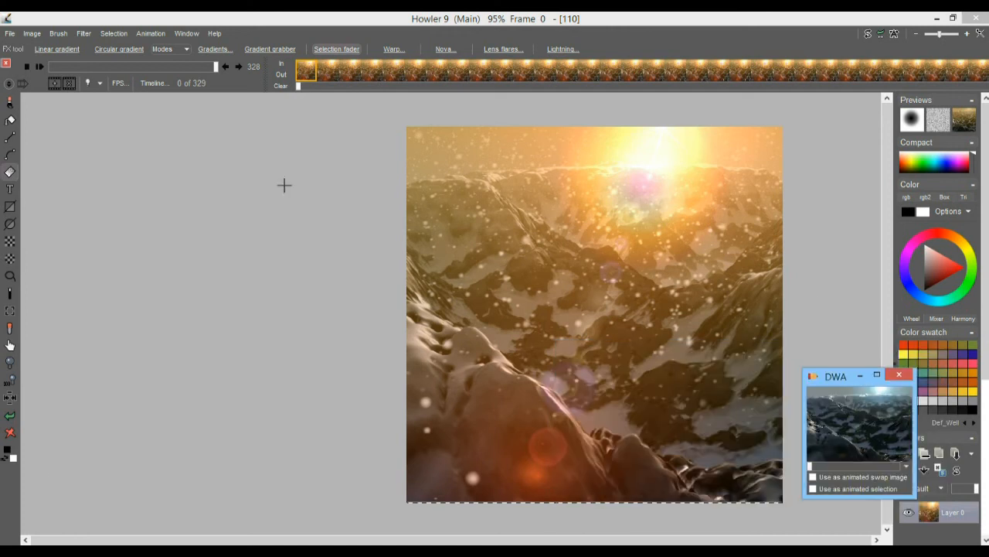
Crop the animation to a wide landscape frame around the sun and upper mountains, trimming the foreground rocks and narrow strips at both sides
{"action": "left_click_drag", "start_coordinate": [273, 274], "coordinate": [130, 296]}
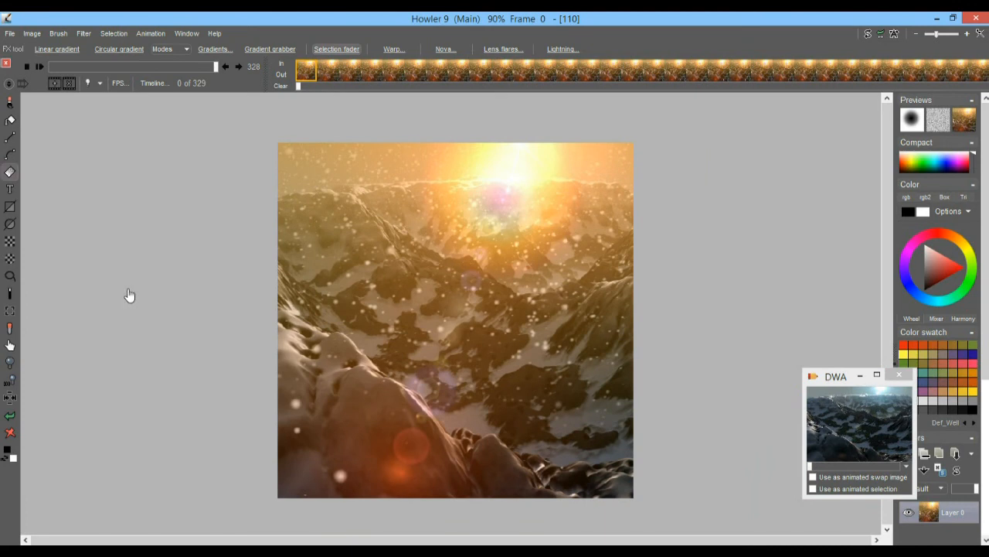
{"action": "left_click", "coordinate": [32, 34]}
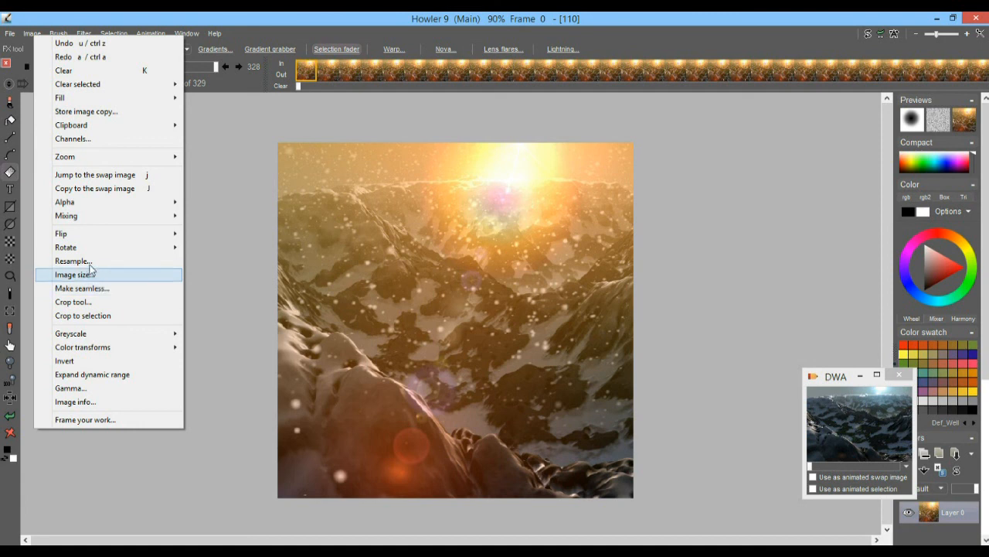
{"action": "left_click", "coordinate": [97, 302]}
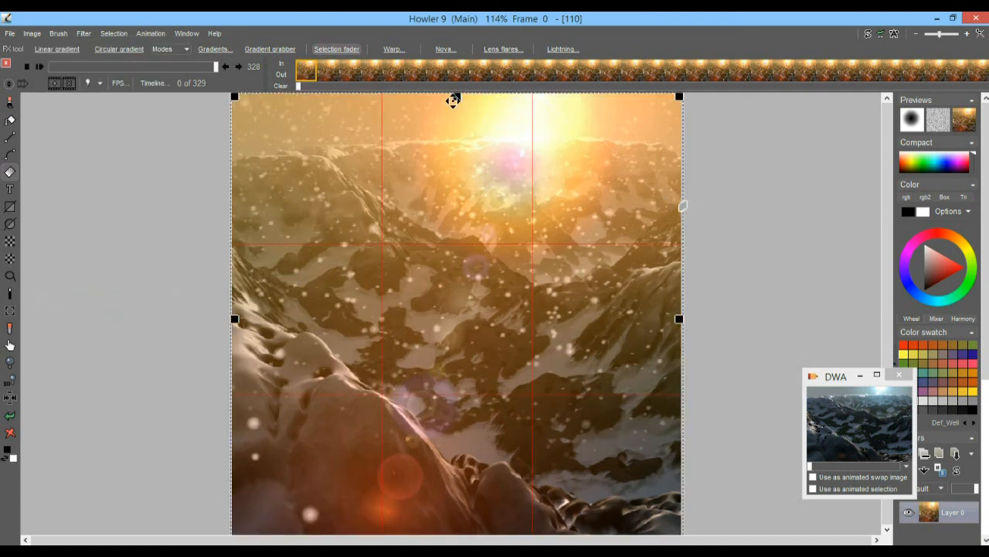
{"action": "left_click_drag", "start_coordinate": [457, 98], "coordinate": [461, 149]}
{"action": "left_click_drag", "start_coordinate": [535, 277], "coordinate": [536, 235]}
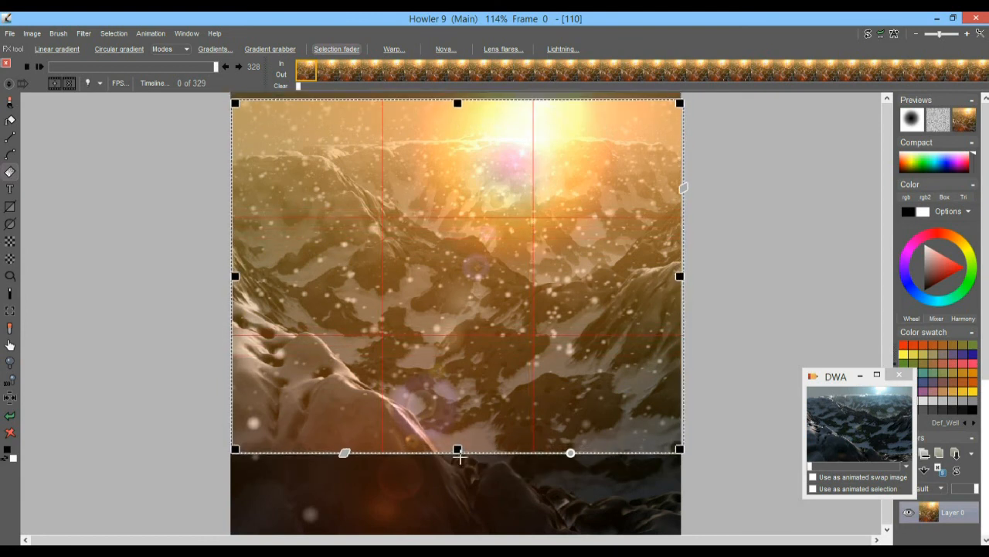
{"action": "left_click_drag", "start_coordinate": [459, 455], "coordinate": [457, 394]}
{"action": "left_click_drag", "start_coordinate": [538, 270], "coordinate": [538, 233]}
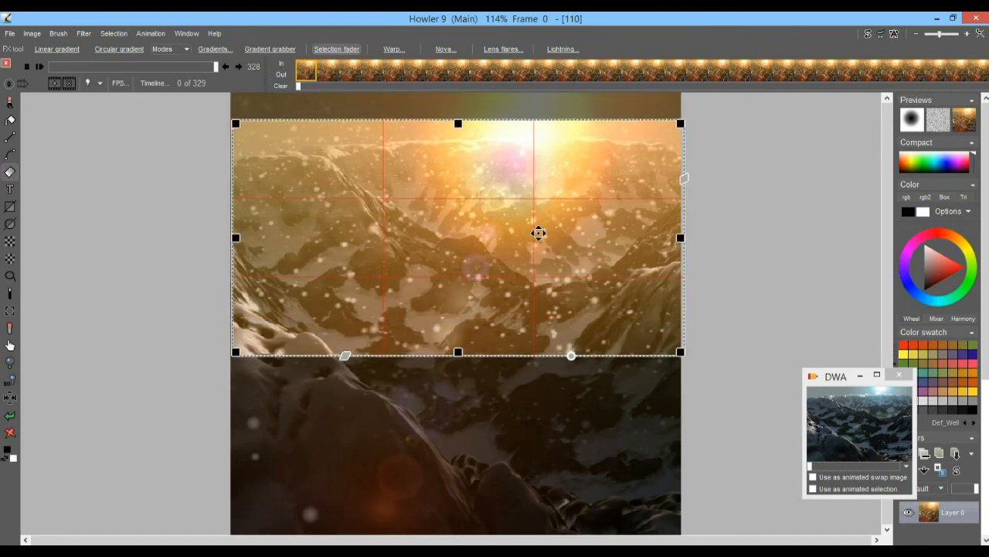
{"action": "left_click_drag", "start_coordinate": [683, 246], "coordinate": [674, 240]}
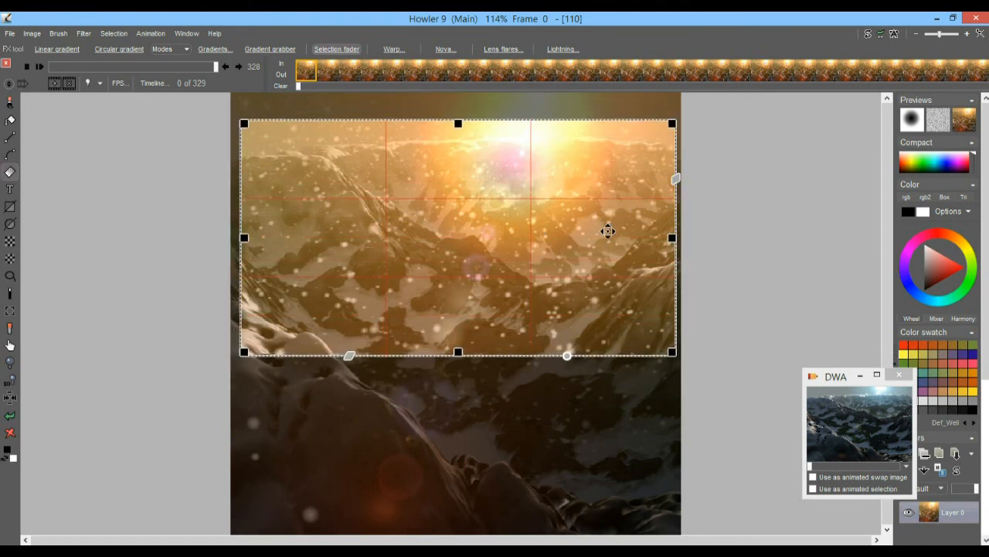
{"action": "right_click", "coordinate": [607, 229]}
{"action": "left_click", "coordinate": [641, 242]}
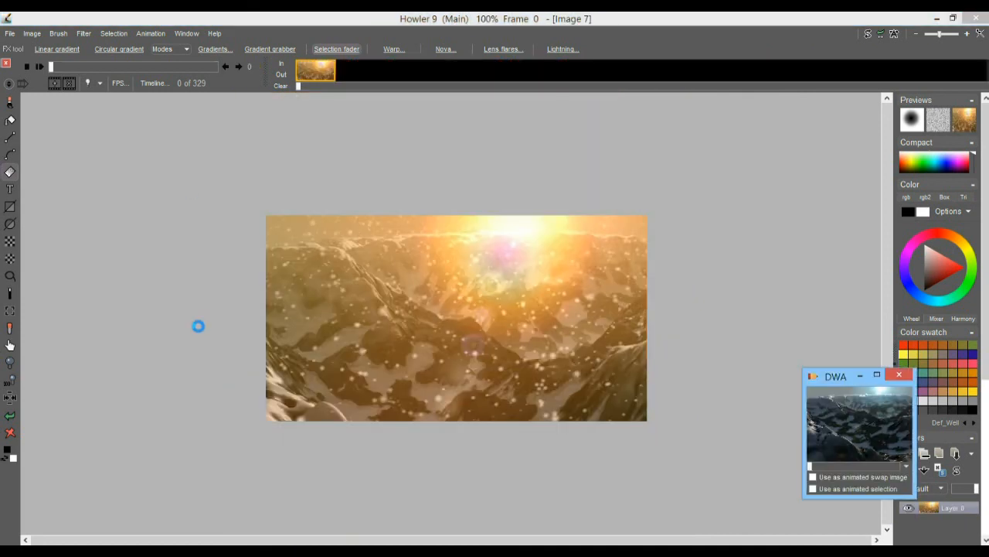
Set the playback rate to 30 fps (NTSC video) and play the cropped animation enlarged
{"action": "scroll", "coordinate": [183, 318], "scroll_direction": "up", "scroll_amount": 4}
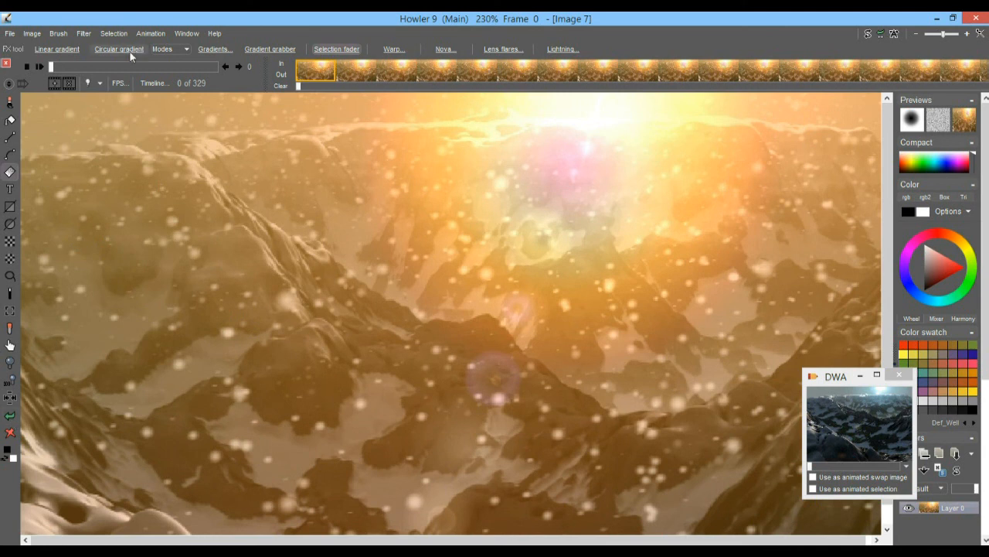
{"action": "left_click", "coordinate": [120, 84]}
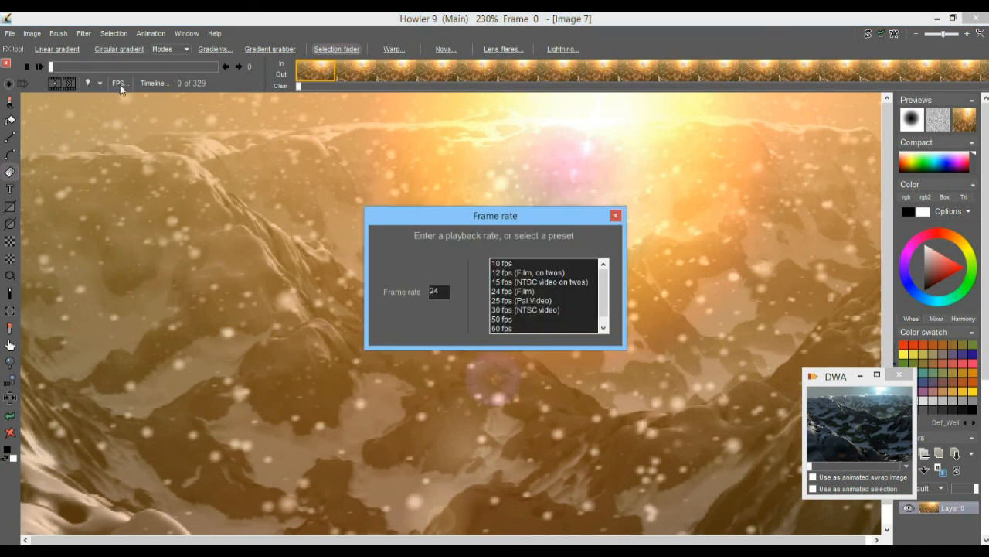
{"action": "left_click", "coordinate": [492, 309]}
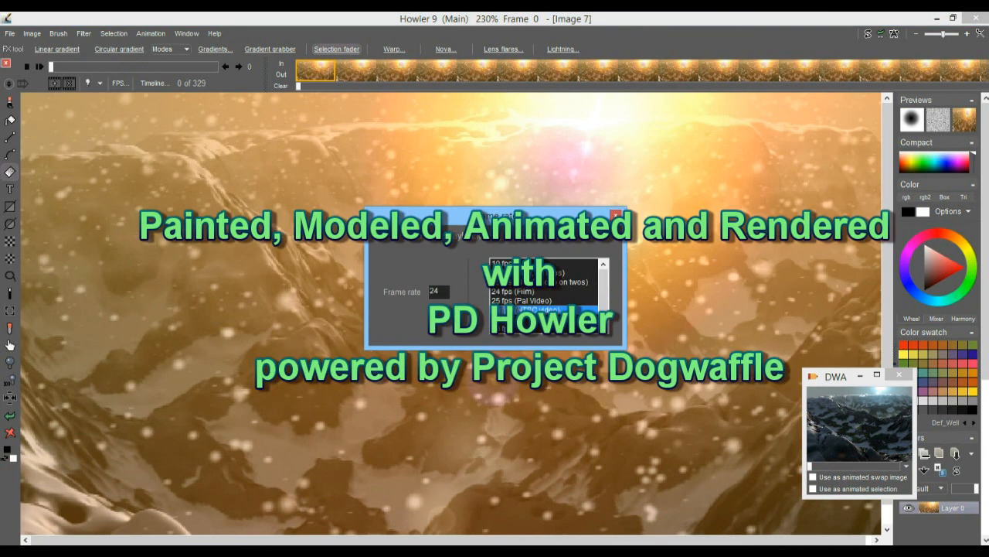
{"action": "left_click", "coordinate": [40, 66]}
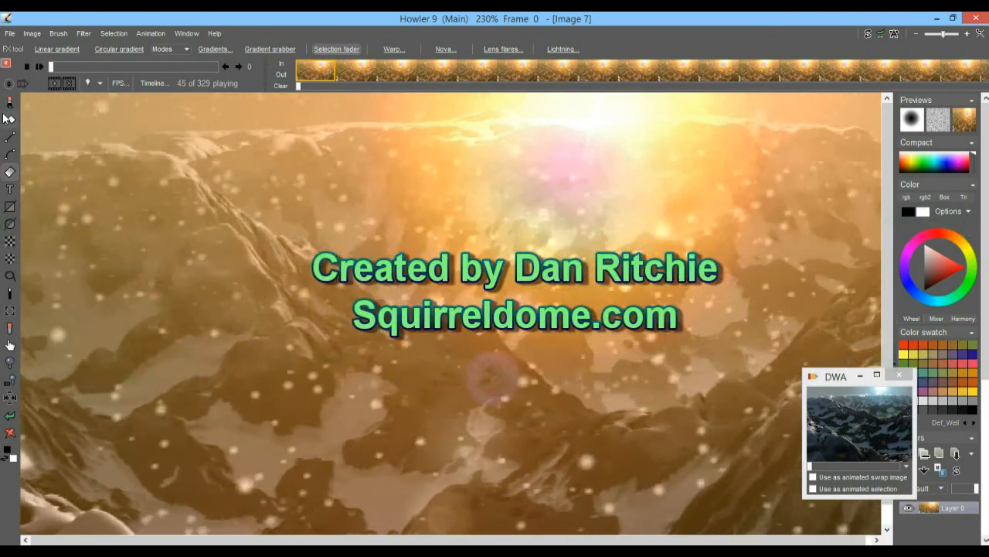